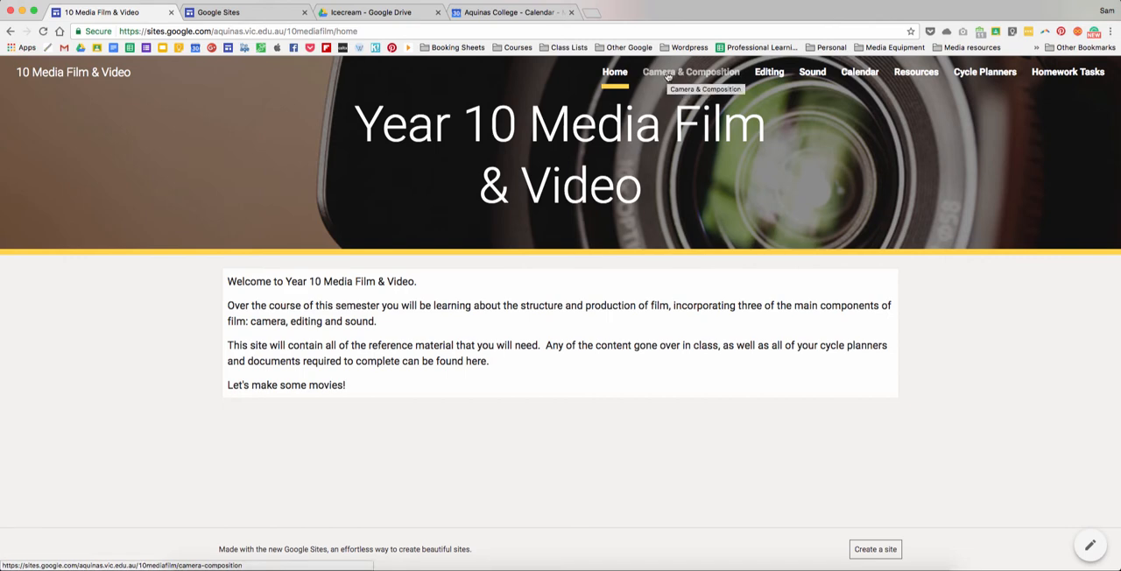
- Open the Camera & Composition page and advance its embedded Camera Techniques slideshow to slide 6
{"action": "left_click", "coordinate": [667, 74]}
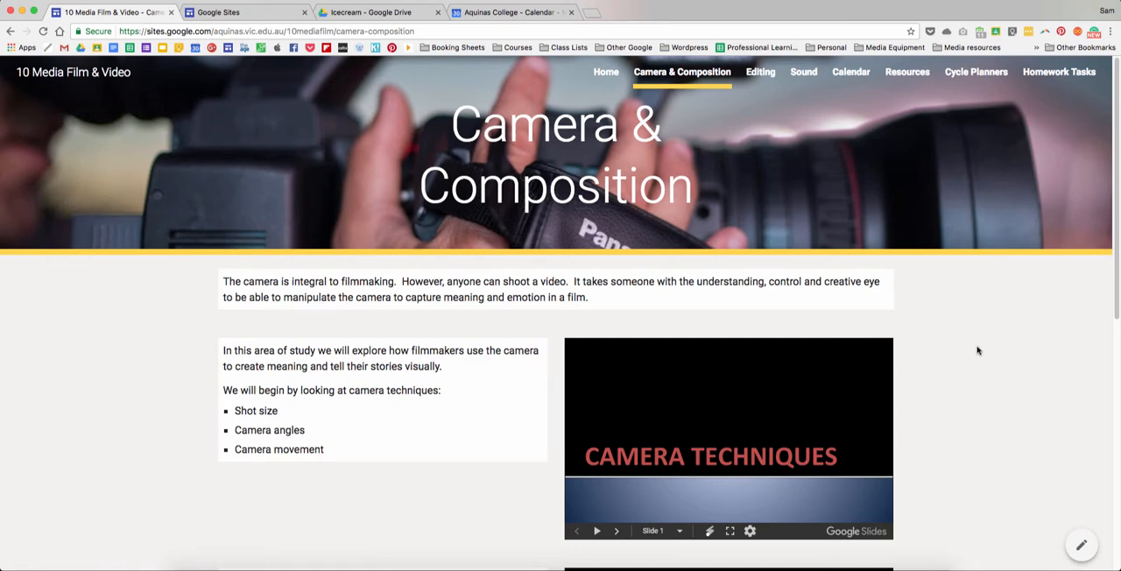
{"action": "scroll", "coordinate": [967, 348], "scroll_direction": "down", "scroll_amount": 5}
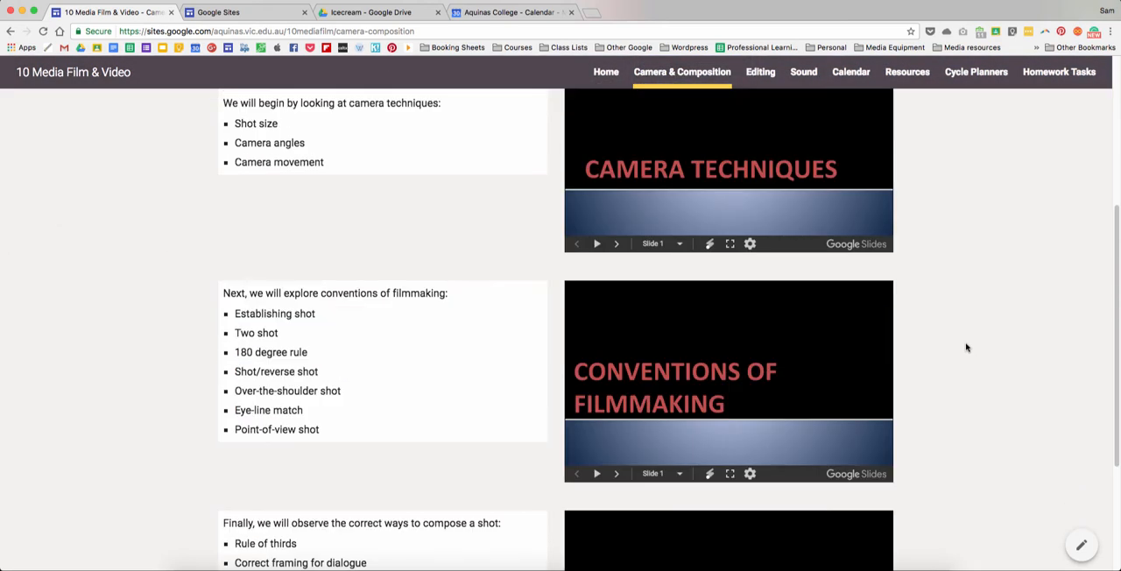
{"action": "scroll", "coordinate": [966, 347], "scroll_direction": "up", "scroll_amount": 3}
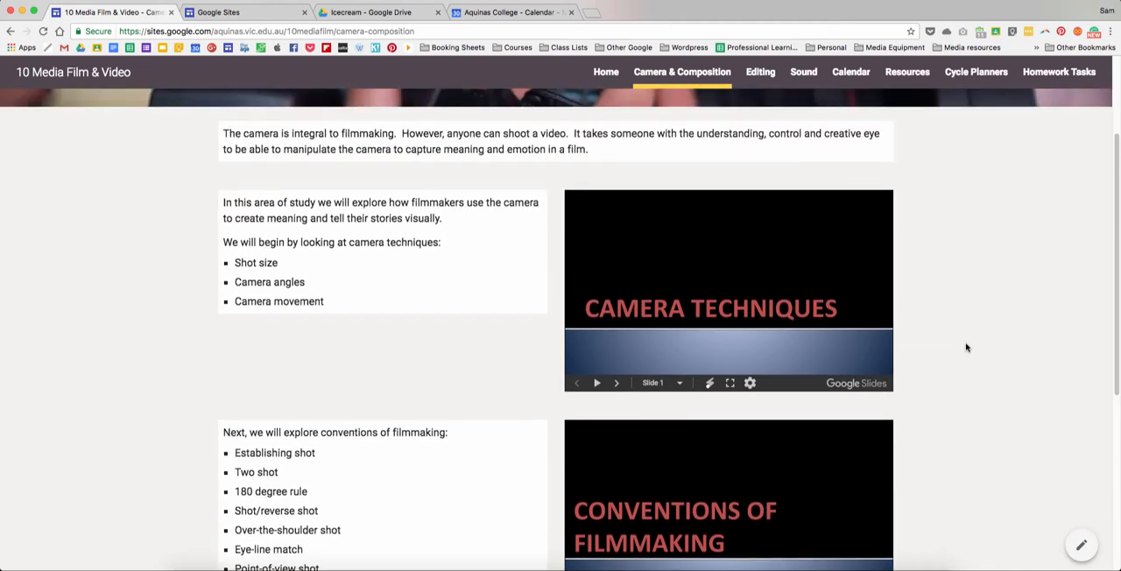
{"action": "left_click", "coordinate": [618, 383]}
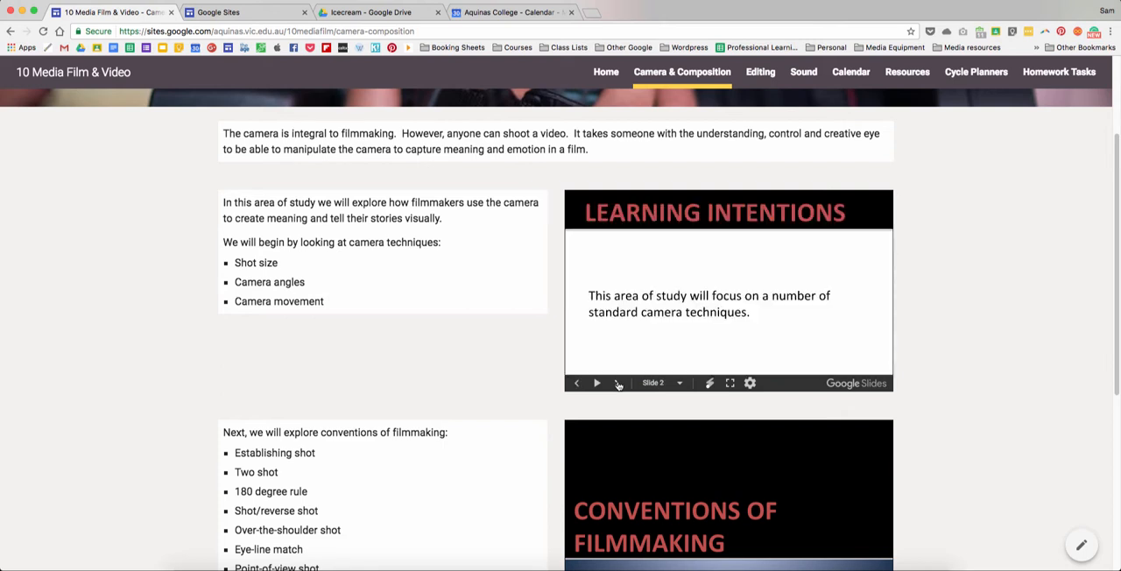
{"action": "left_click", "coordinate": [617, 383]}
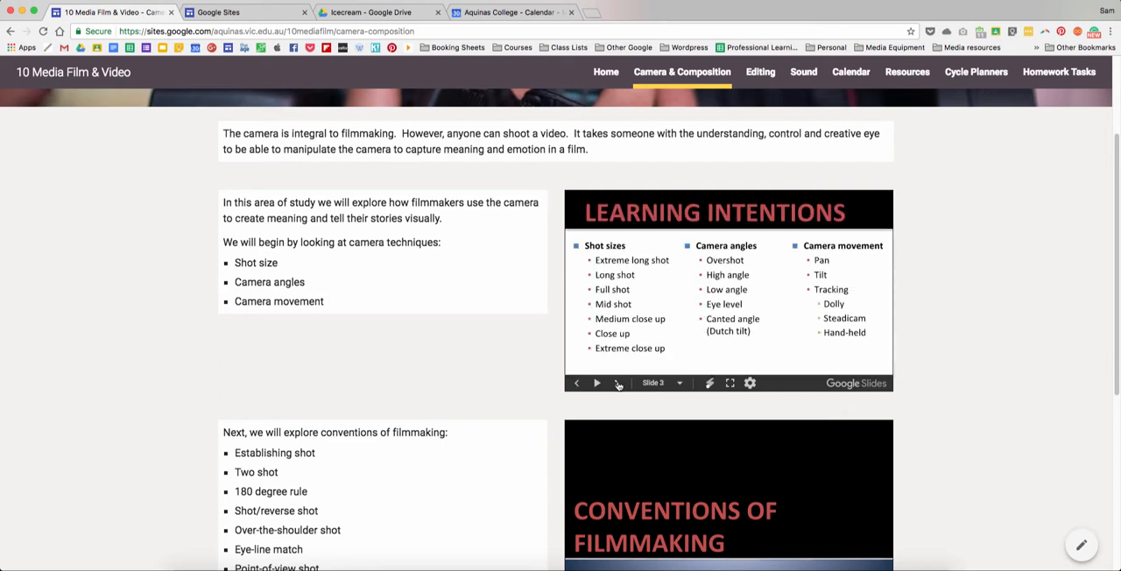
{"action": "left_click", "coordinate": [617, 384]}
{"action": "left_click", "coordinate": [617, 384]}
{"action": "left_click", "coordinate": [617, 383]}
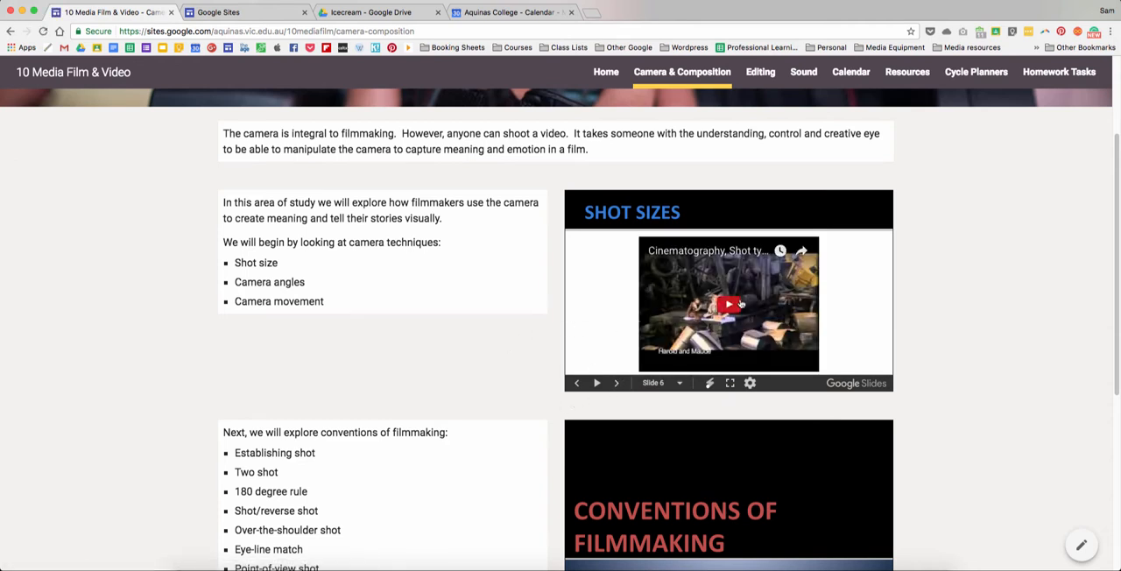
- Play the cinematography video embedded in the Shot Sizes slide briefly and pause it
{"action": "left_click", "coordinate": [730, 306]}
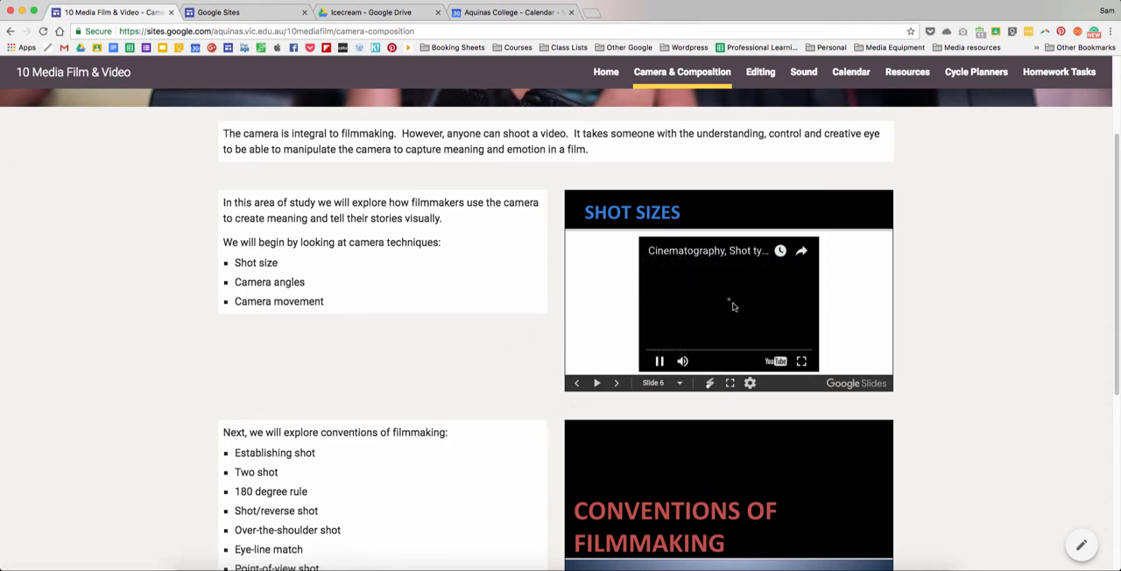
{"action": "left_click", "coordinate": [661, 363]}
{"action": "scroll", "coordinate": [936, 403], "scroll_direction": "up", "scroll_amount": 1}
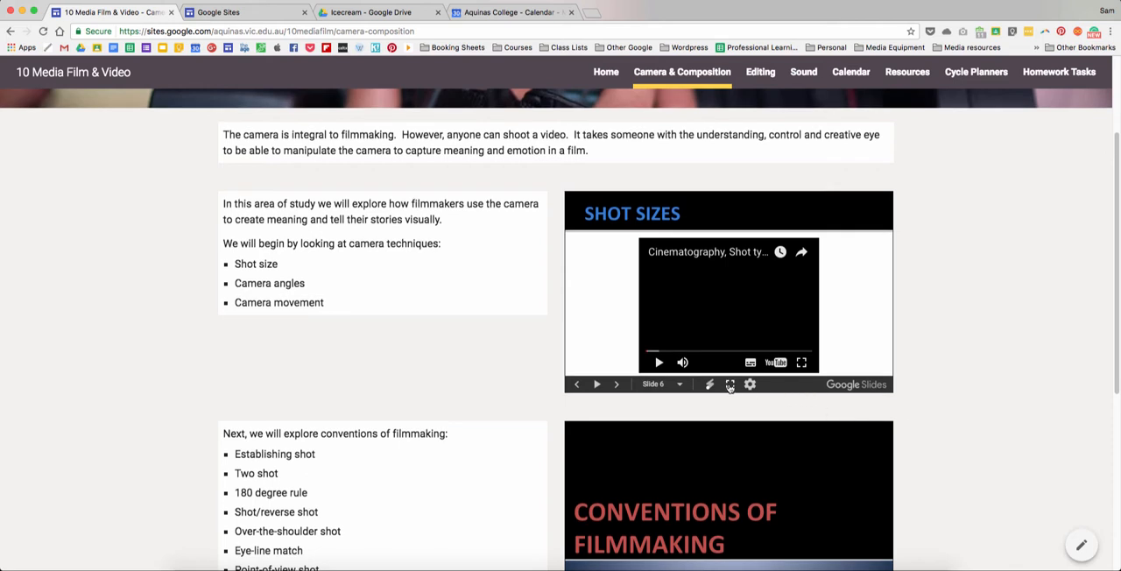
- Open the site's Editing page and look over its introduction, Kuleshov Effect video and embedded slideshow
{"action": "left_click", "coordinate": [760, 80]}
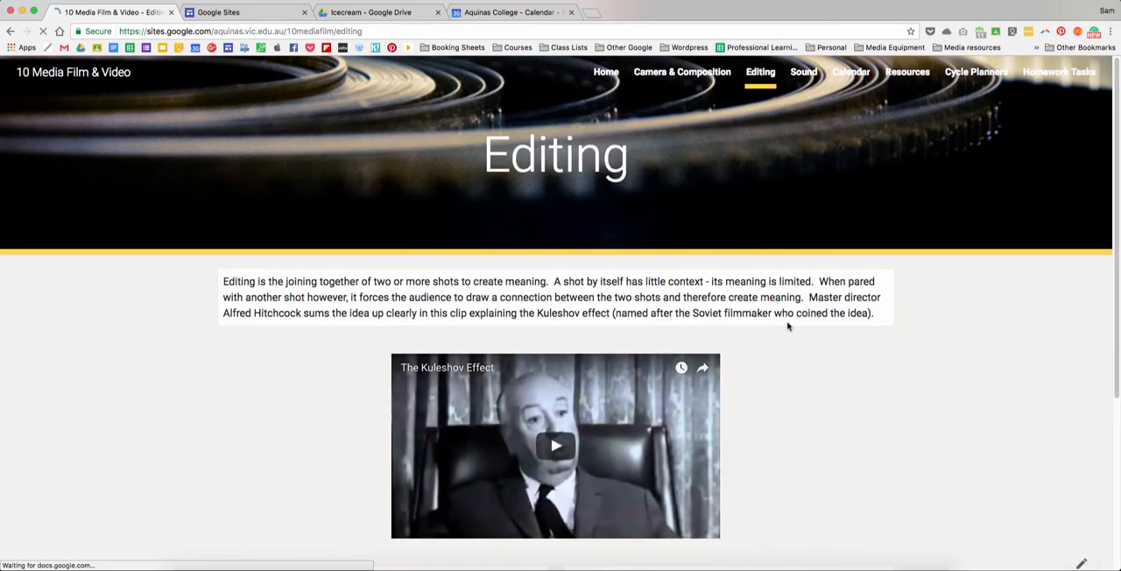
{"action": "scroll", "coordinate": [775, 342], "scroll_direction": "down", "scroll_amount": 5}
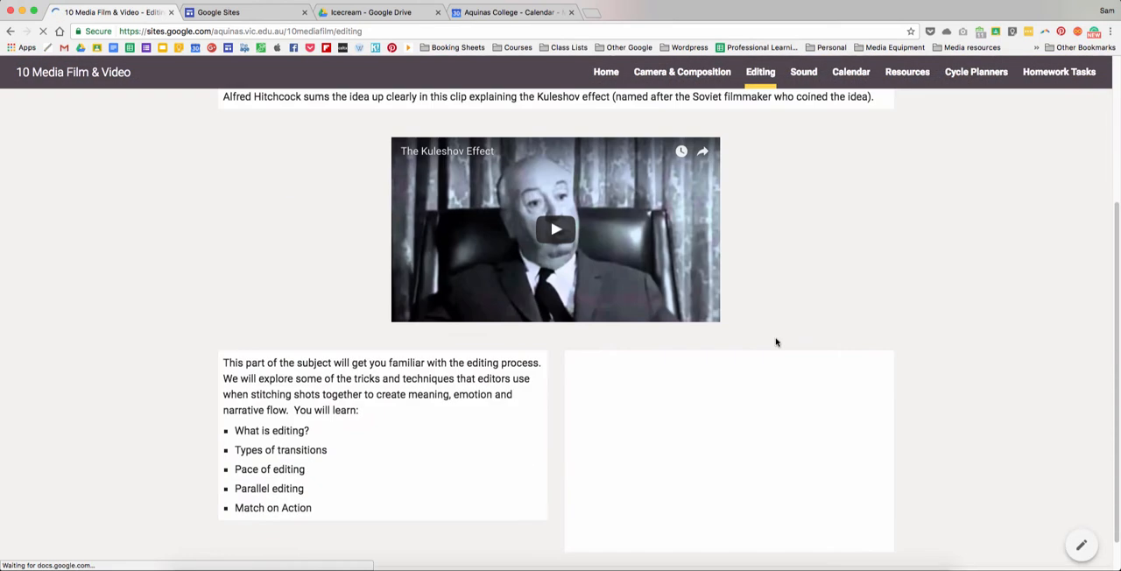
{"action": "scroll", "coordinate": [825, 292], "scroll_direction": "down", "scroll_amount": 1}
{"action": "scroll", "coordinate": [826, 293], "scroll_direction": "up", "scroll_amount": 6}
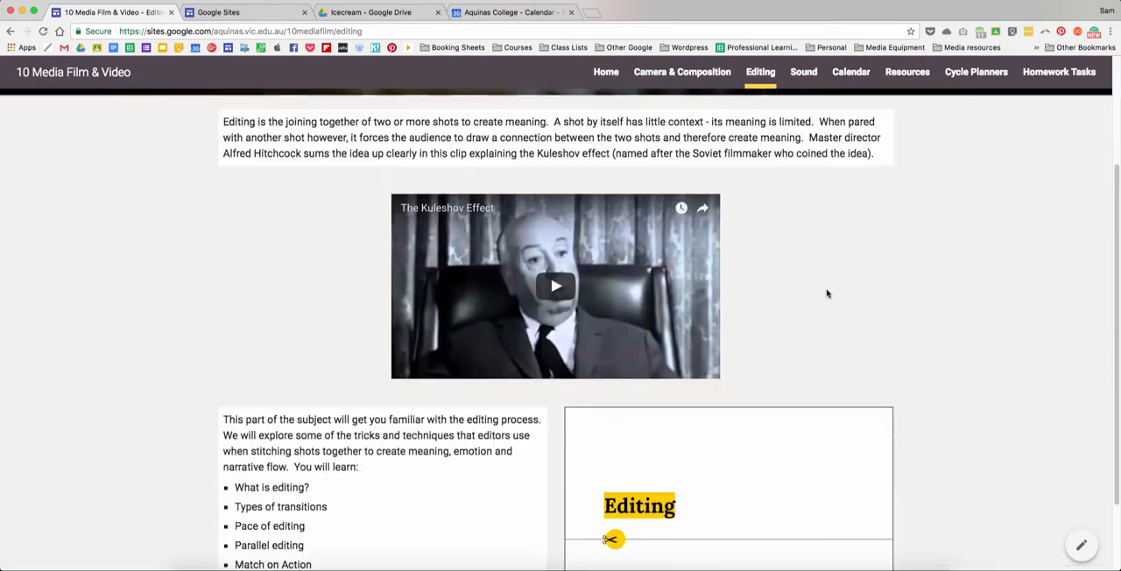
- On the Calendar page, view the embedded calendar by week, month and agenda, and show the Edit Sound Films event in month view
{"action": "left_click", "coordinate": [847, 75]}
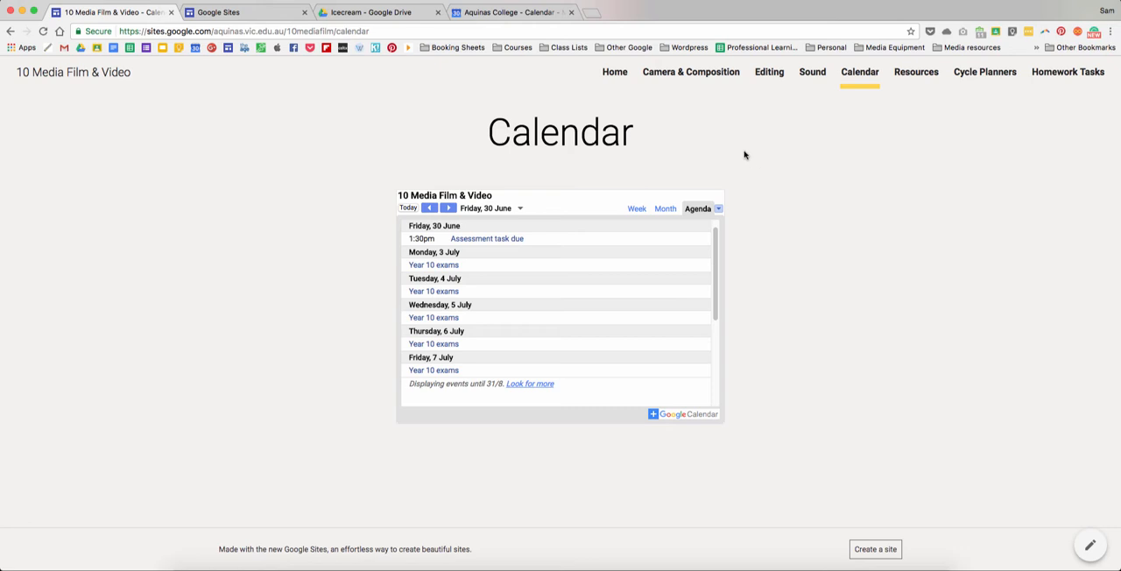
{"action": "left_click", "coordinate": [638, 209]}
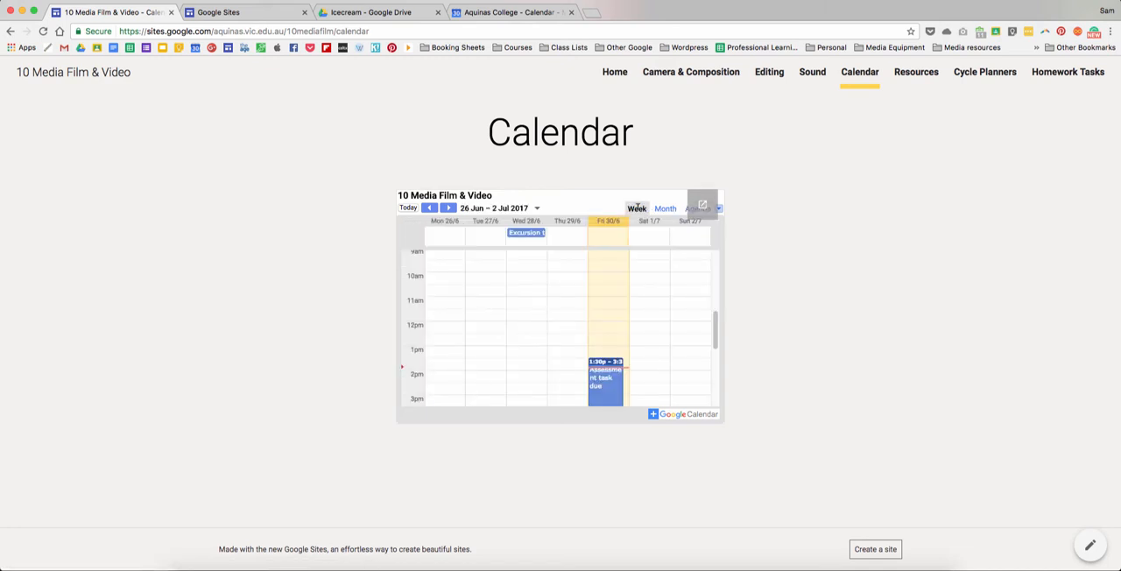
{"action": "left_click", "coordinate": [666, 208]}
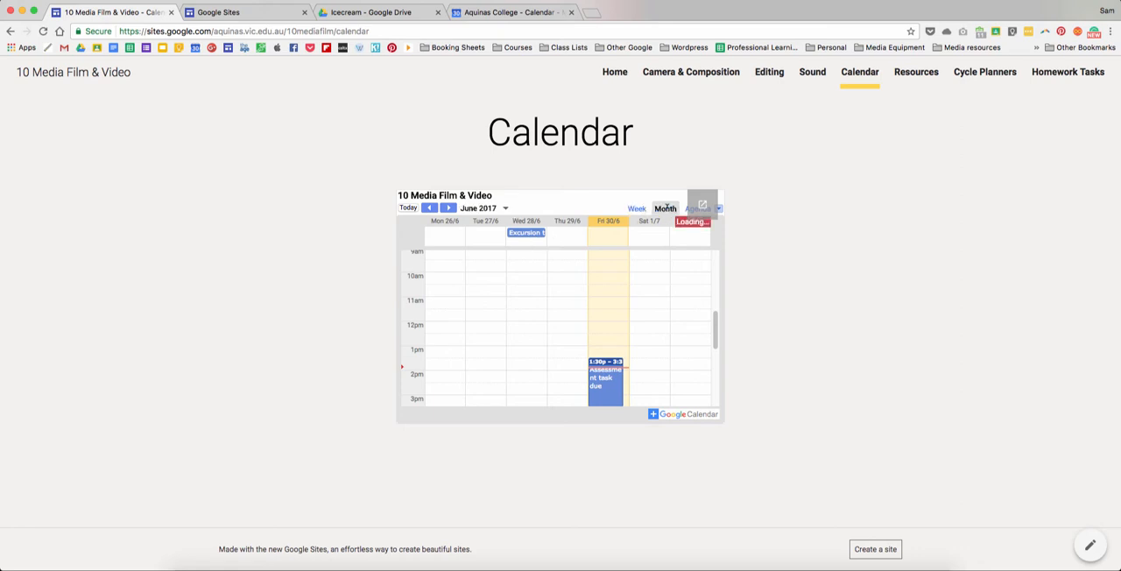
{"action": "left_click", "coordinate": [688, 209]}
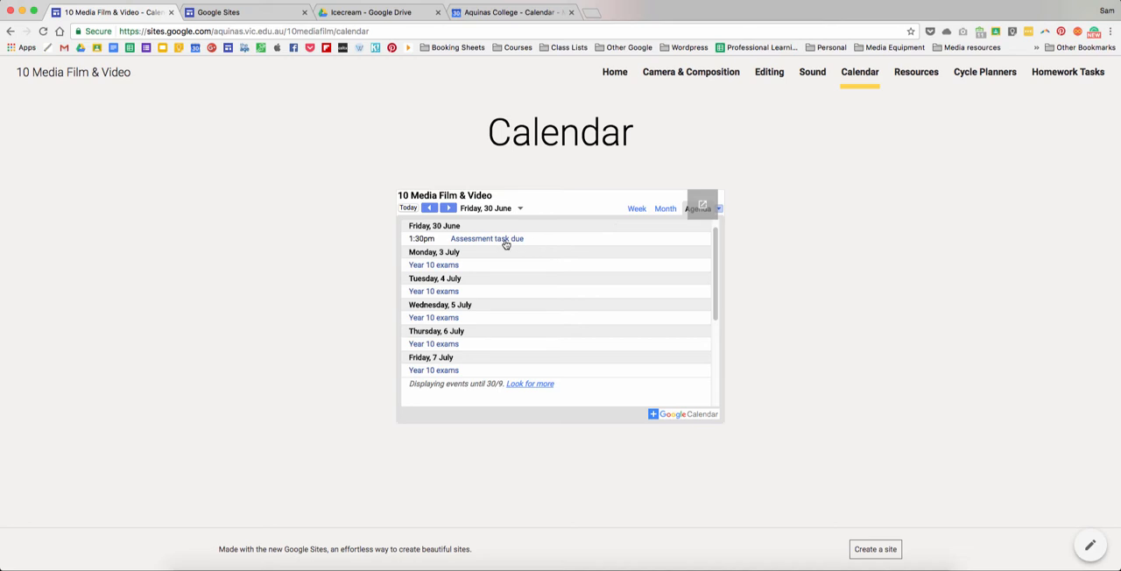
{"action": "left_click", "coordinate": [667, 210]}
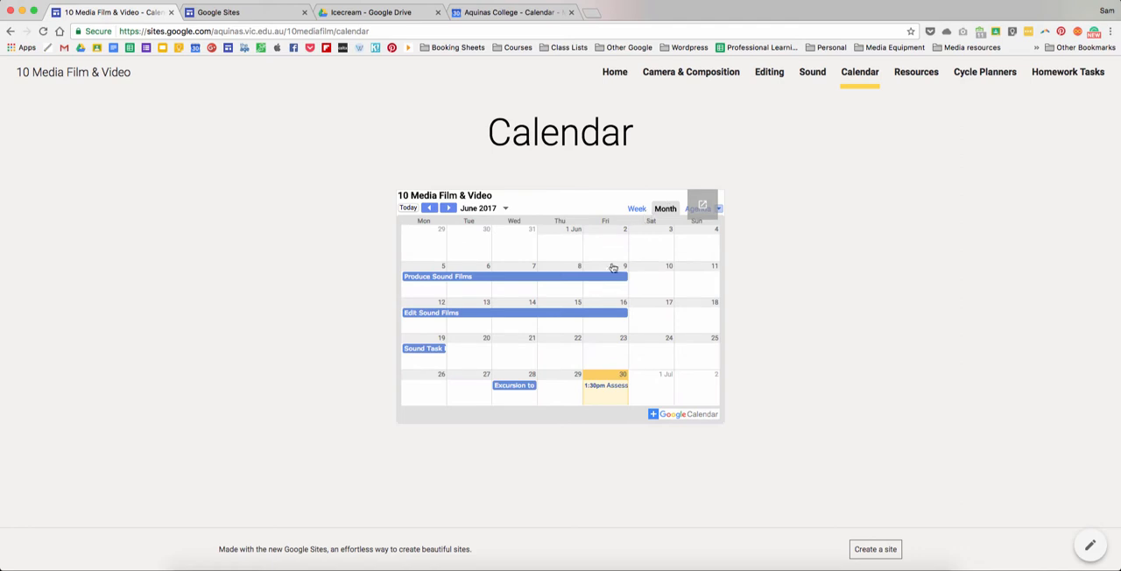
{"action": "left_click", "coordinate": [573, 314]}
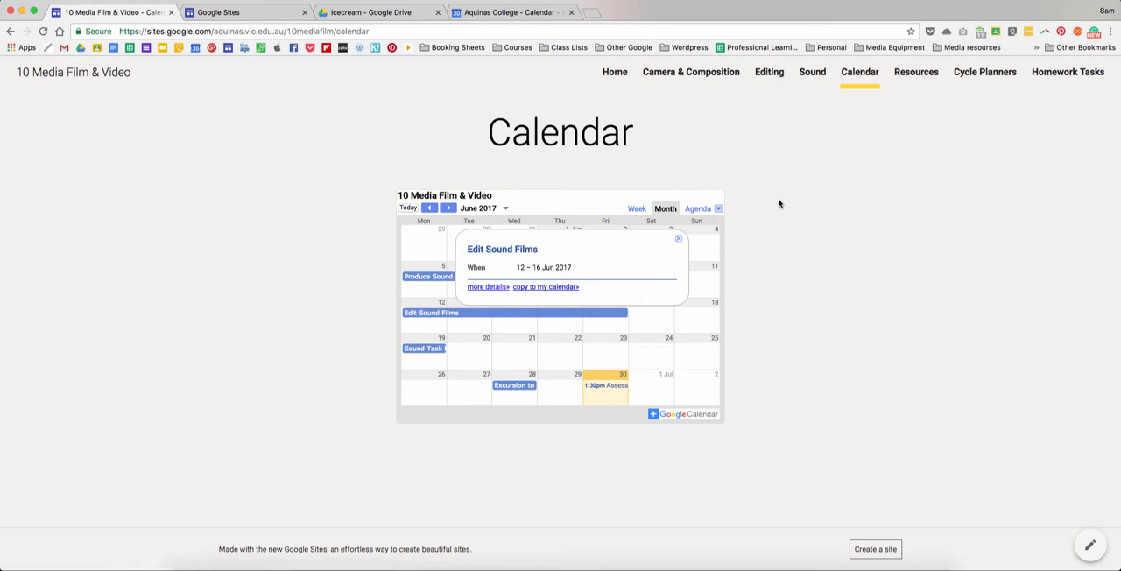
- Look through the Camera & Composition files on the Resources page, and view the Cycle Planners page
{"action": "left_click", "coordinate": [915, 73]}
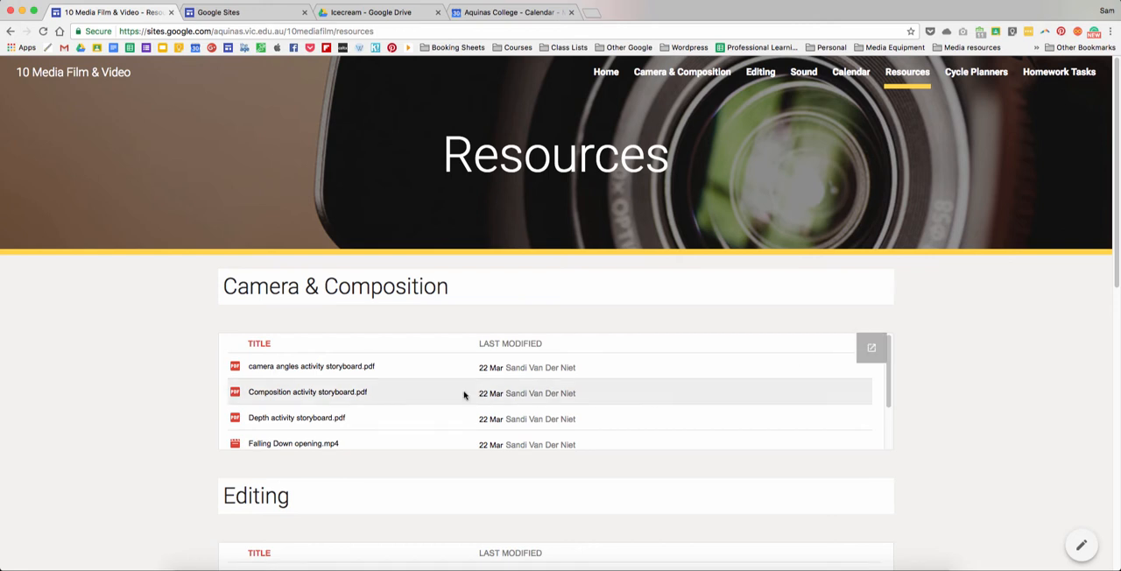
{"action": "scroll", "coordinate": [352, 400], "scroll_direction": "down", "scroll_amount": 1}
{"action": "scroll", "coordinate": [352, 400], "scroll_direction": "down", "scroll_amount": 2}
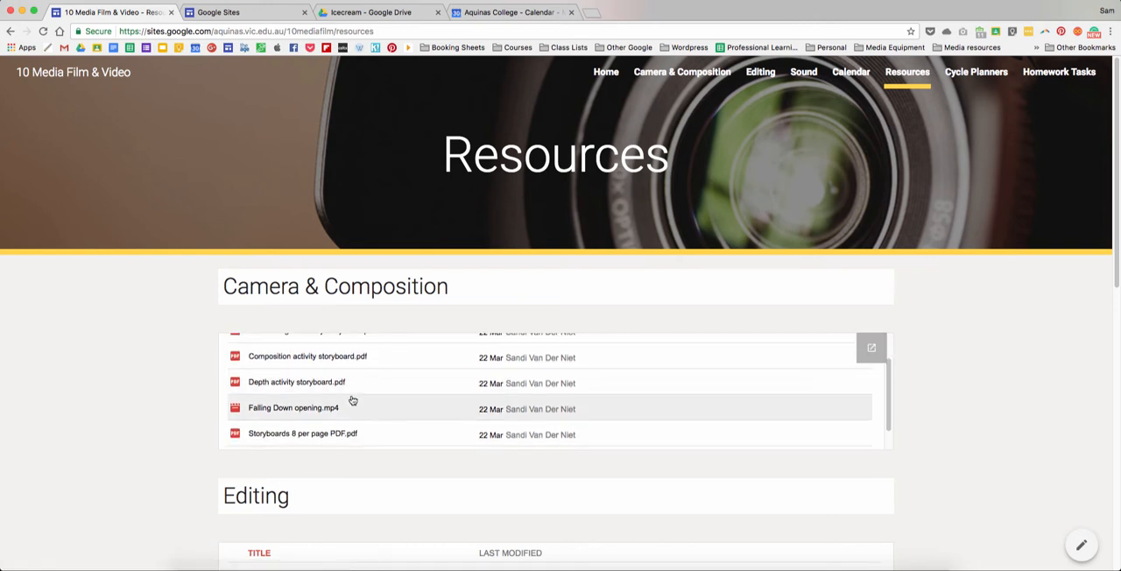
{"action": "scroll", "coordinate": [350, 398], "scroll_direction": "up", "scroll_amount": 1}
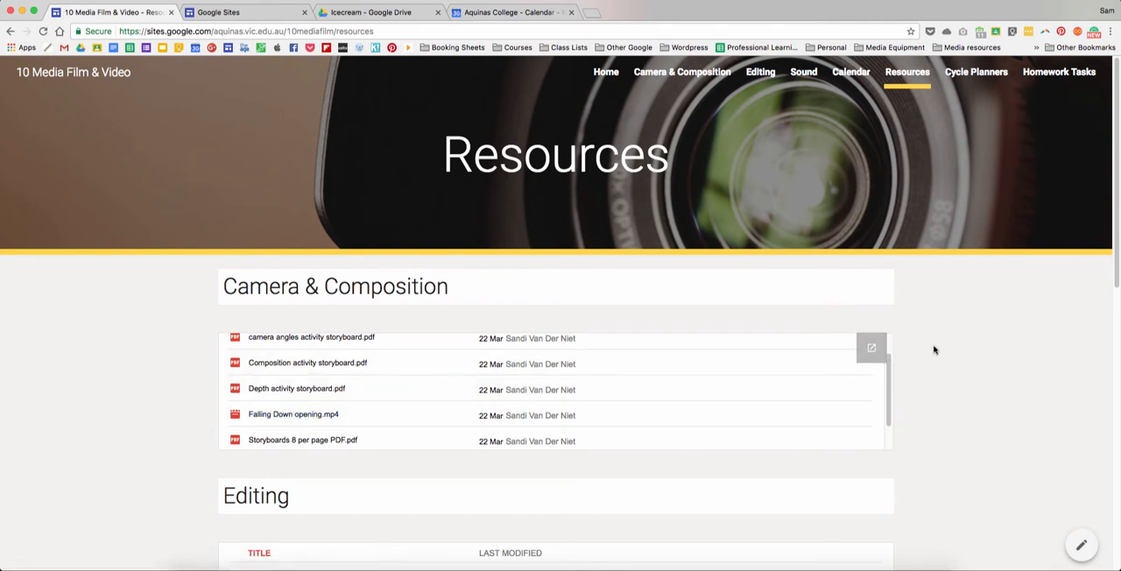
{"action": "left_click", "coordinate": [968, 77]}
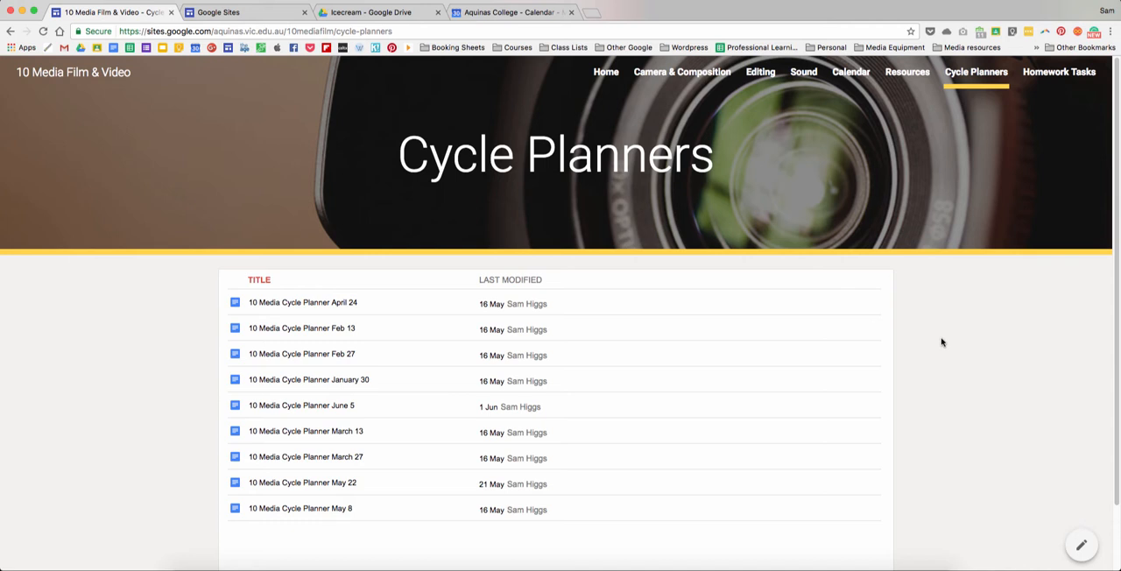
- On the Homework Tasks page, examine the embedded Task 1: Camera Techniques form and the answer choices of its first shot size question
{"action": "left_click", "coordinate": [1055, 73]}
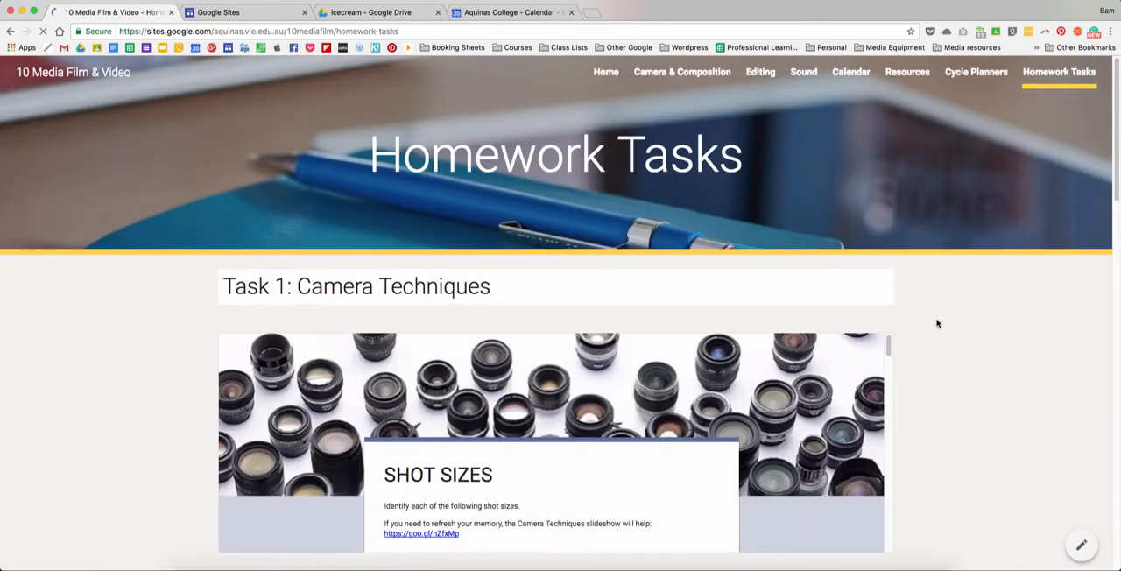
{"action": "scroll", "coordinate": [937, 324], "scroll_direction": "down", "scroll_amount": 2}
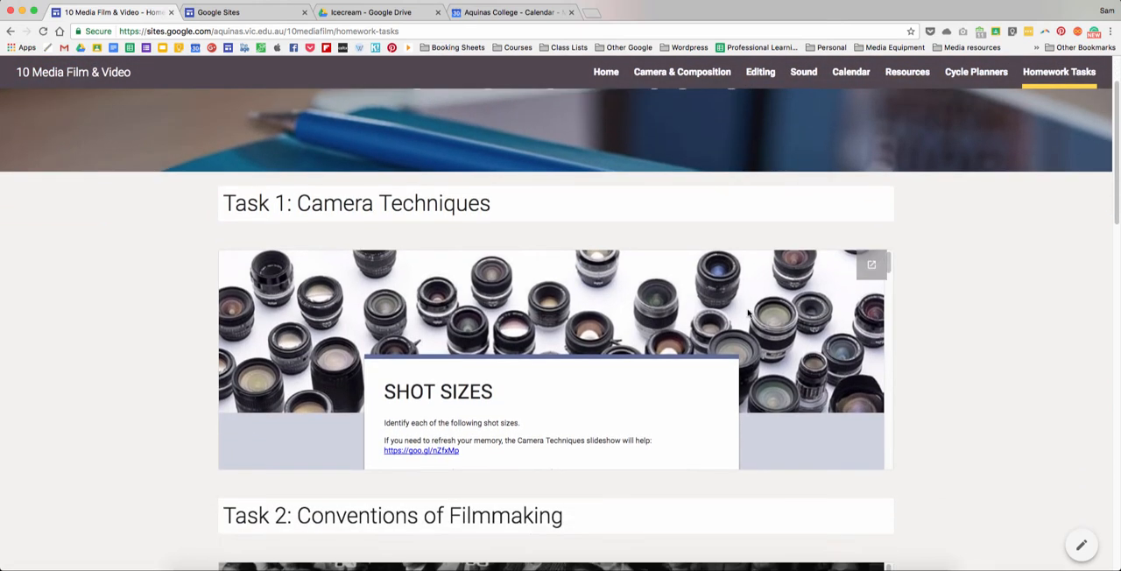
{"action": "scroll", "coordinate": [669, 375], "scroll_direction": "down", "scroll_amount": 1}
{"action": "scroll", "coordinate": [667, 375], "scroll_direction": "down", "scroll_amount": 6}
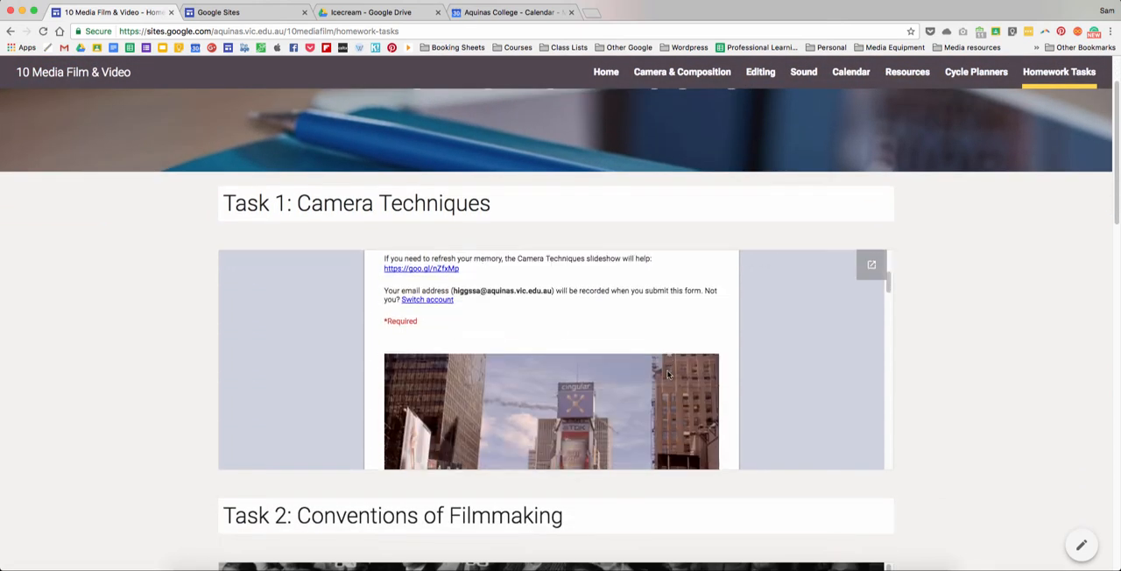
{"action": "scroll", "coordinate": [667, 375], "scroll_direction": "up", "scroll_amount": 1}
{"action": "scroll", "coordinate": [667, 375], "scroll_direction": "down", "scroll_amount": 2}
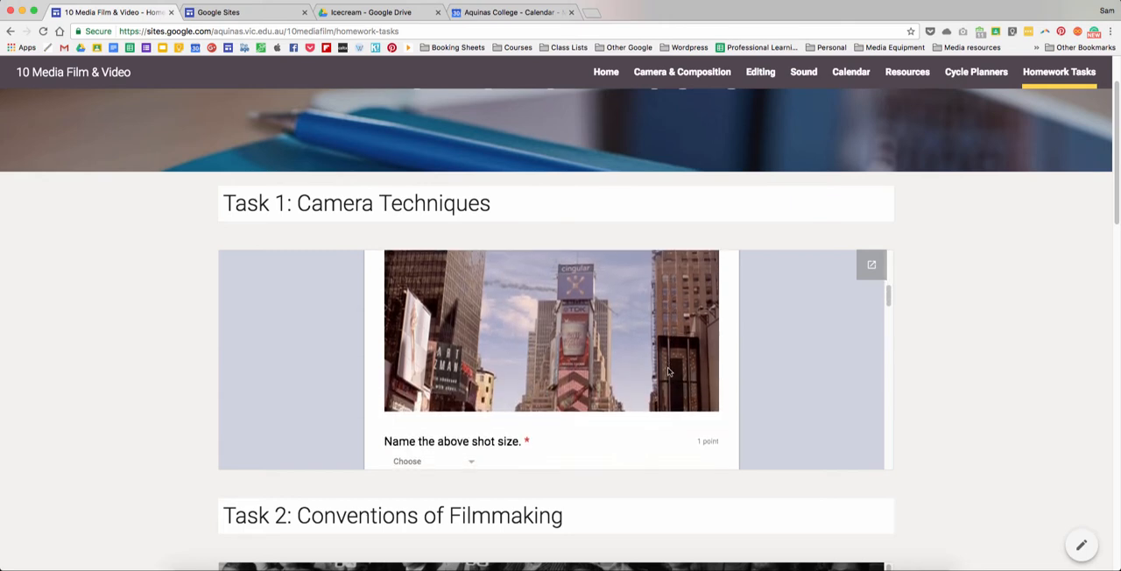
{"action": "left_click", "coordinate": [469, 440]}
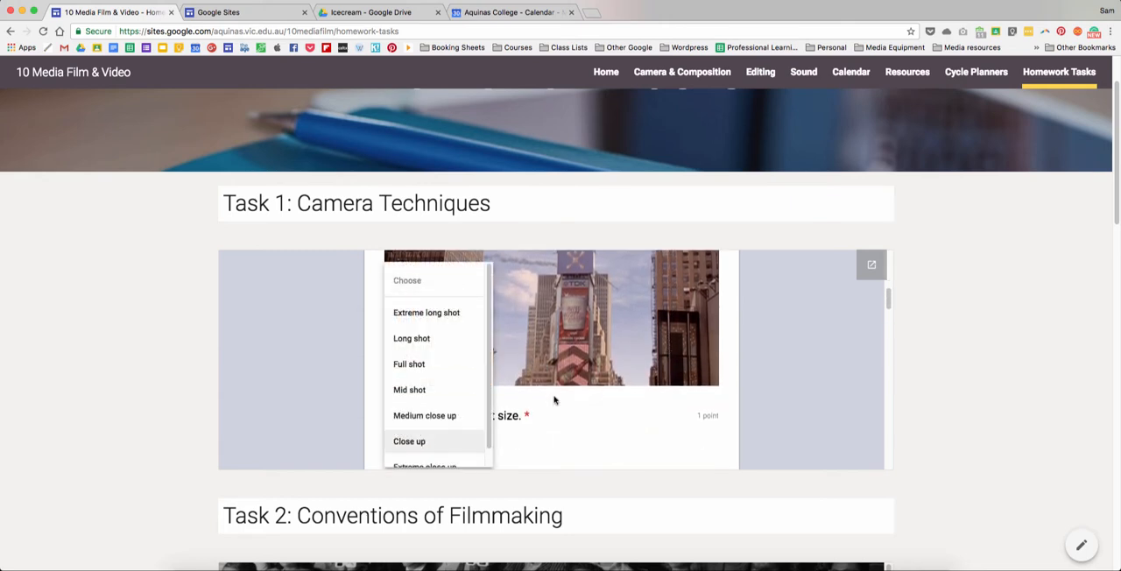
{"action": "left_click", "coordinate": [776, 377]}
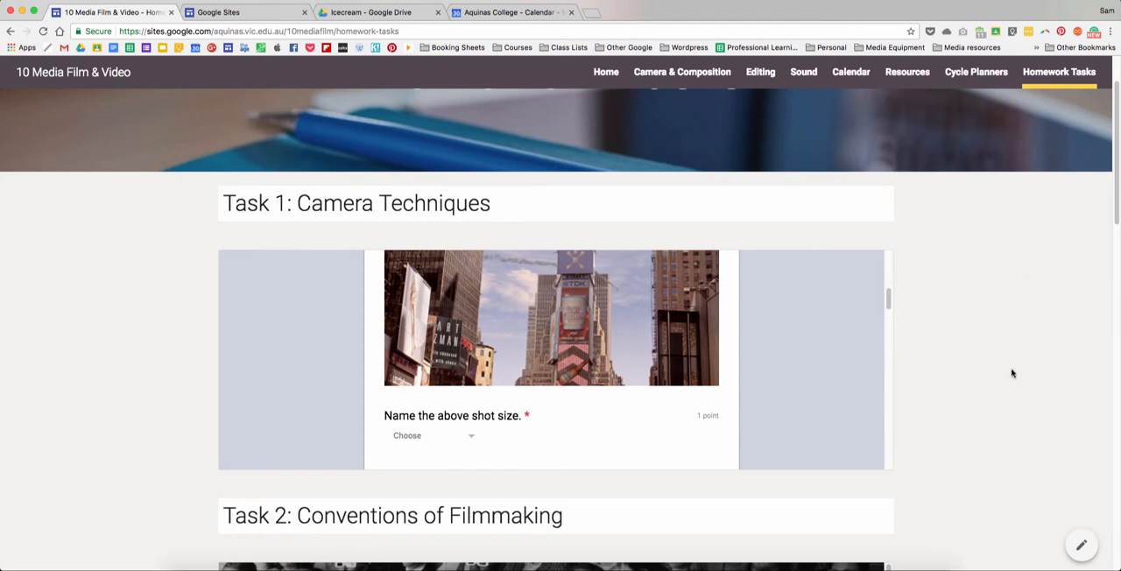
{"action": "scroll", "coordinate": [1011, 373], "scroll_direction": "up", "scroll_amount": 2}
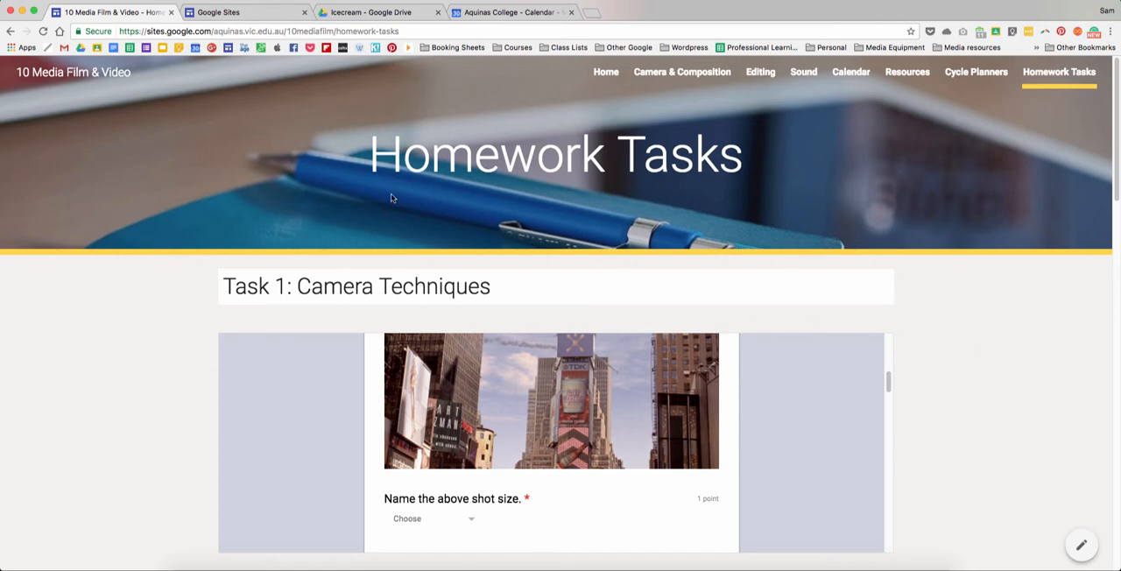
- Switch to the google sites search results, open the Google Sites overview page and look over its content
{"action": "left_click", "coordinate": [270, 14]}
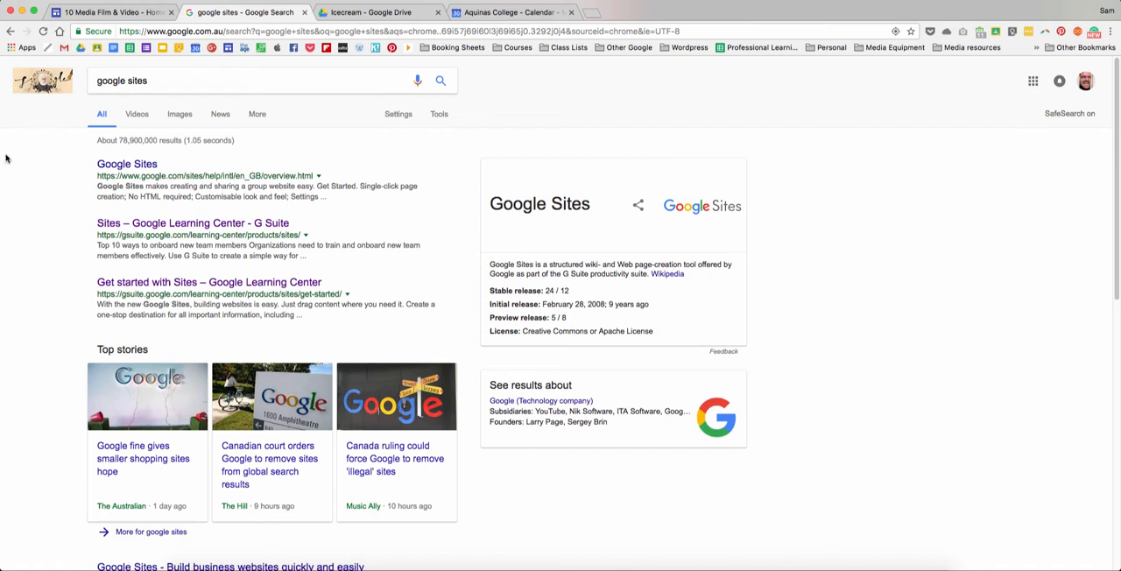
{"action": "left_click", "coordinate": [136, 167]}
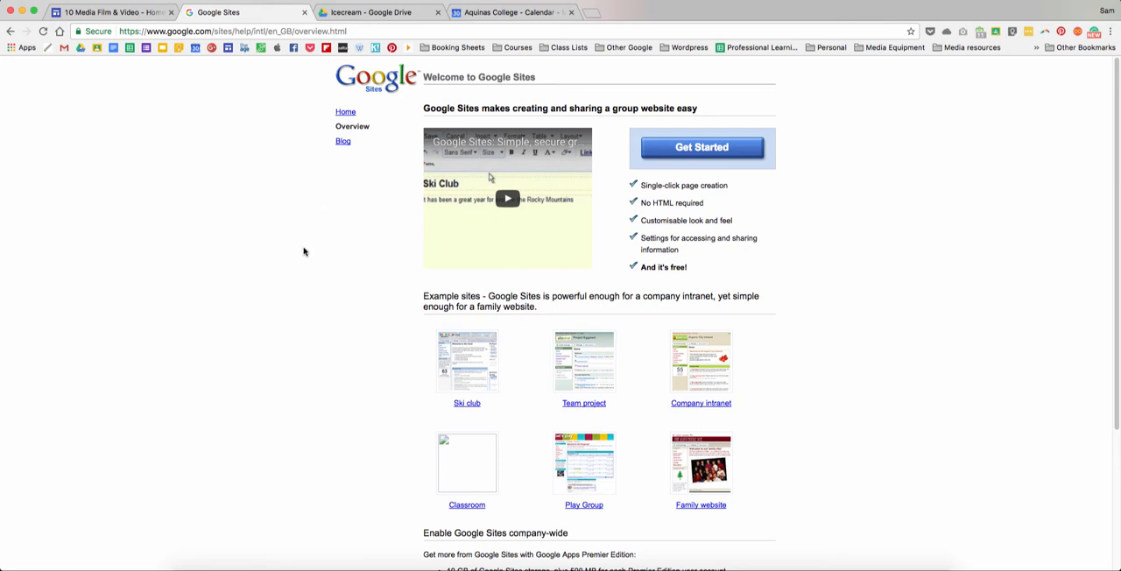
{"action": "scroll", "coordinate": [304, 251], "scroll_direction": "down", "scroll_amount": 2}
{"action": "scroll", "coordinate": [304, 251], "scroll_direction": "up", "scroll_amount": 2}
{"action": "scroll", "coordinate": [799, 222], "scroll_direction": "down", "scroll_amount": 3}
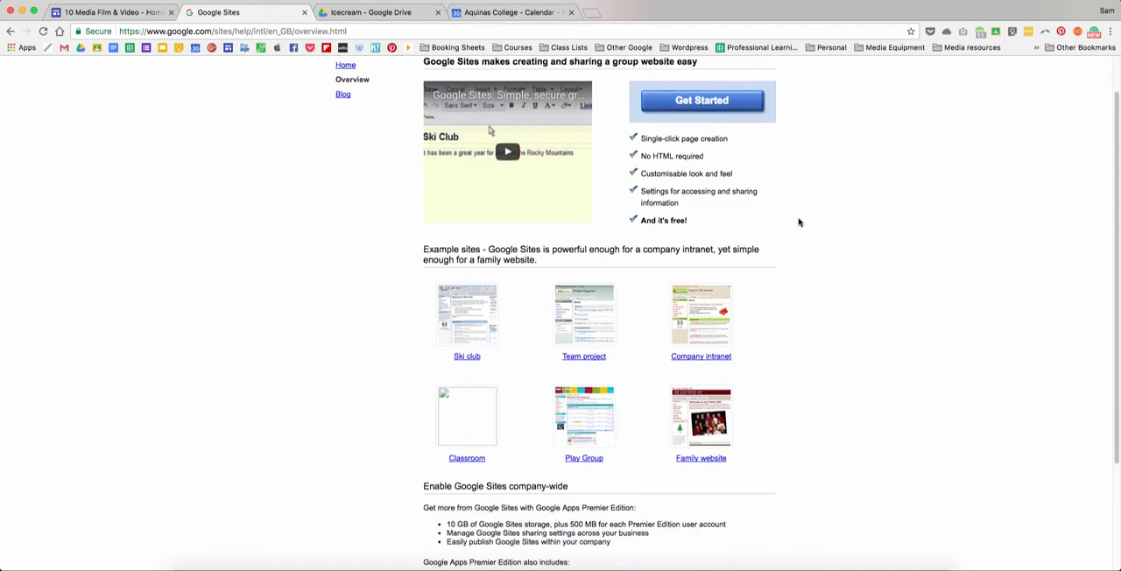
{"action": "scroll", "coordinate": [613, 403], "scroll_direction": "up", "scroll_amount": 3}
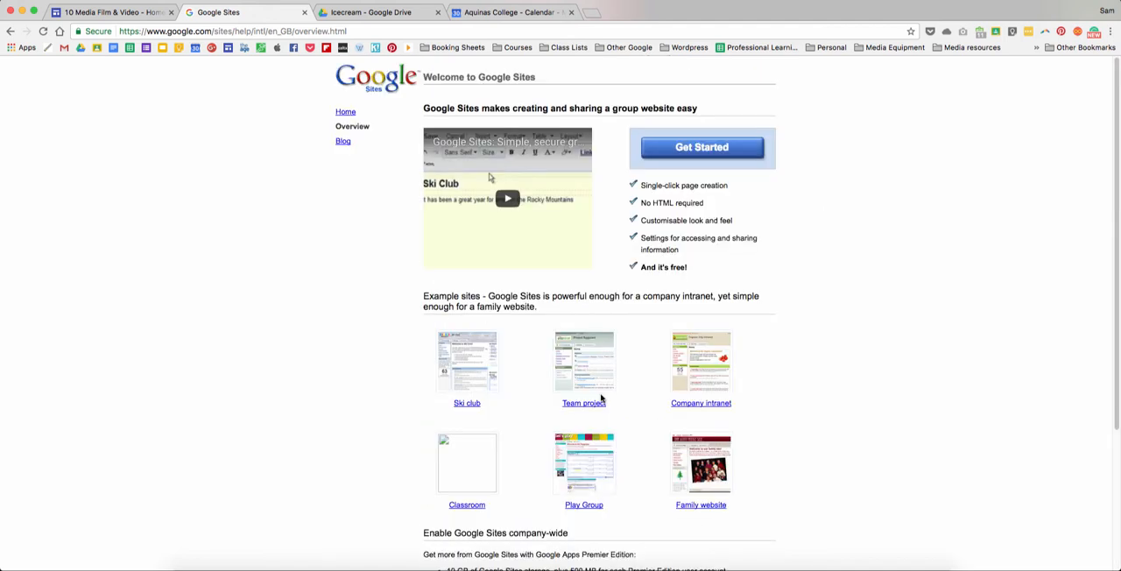
- Go from the overview's home page to the new Google Sites and create a new blank site
{"action": "left_click", "coordinate": [347, 113]}
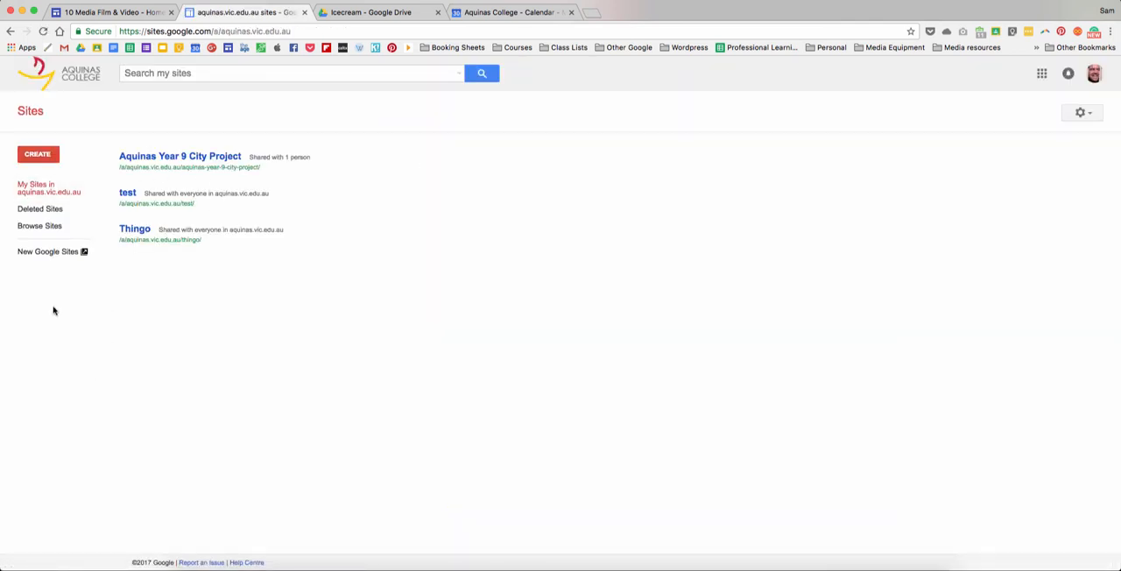
{"action": "left_click", "coordinate": [50, 252]}
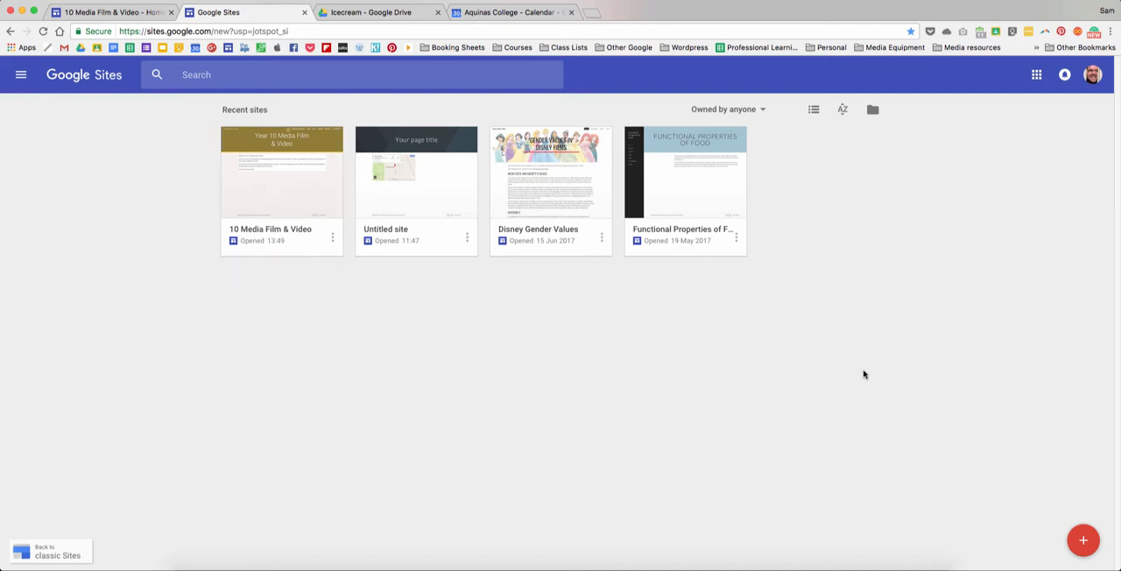
{"action": "left_click", "coordinate": [1083, 541]}
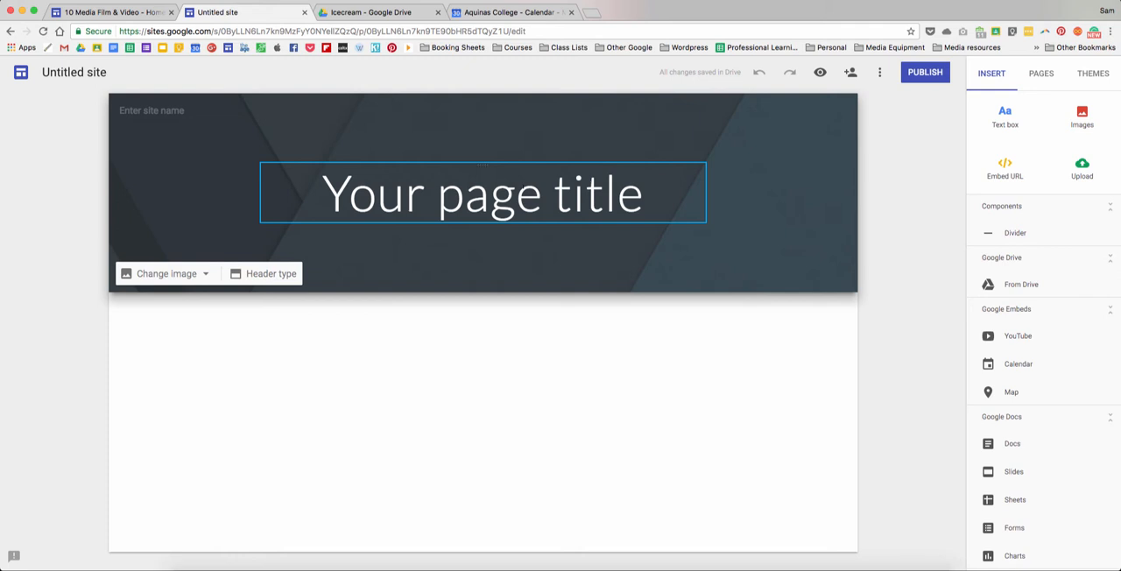
- Replace the header's placeholder page title with "Icecream Class"
{"action": "left_click", "coordinate": [517, 188]}
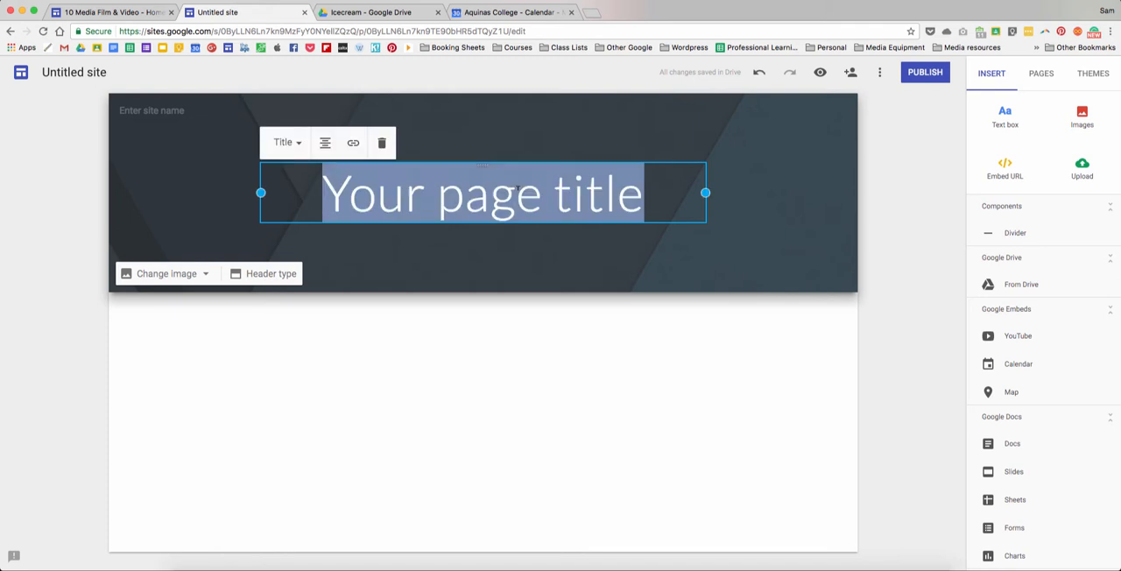
{"action": "type", "text": "Icr"}
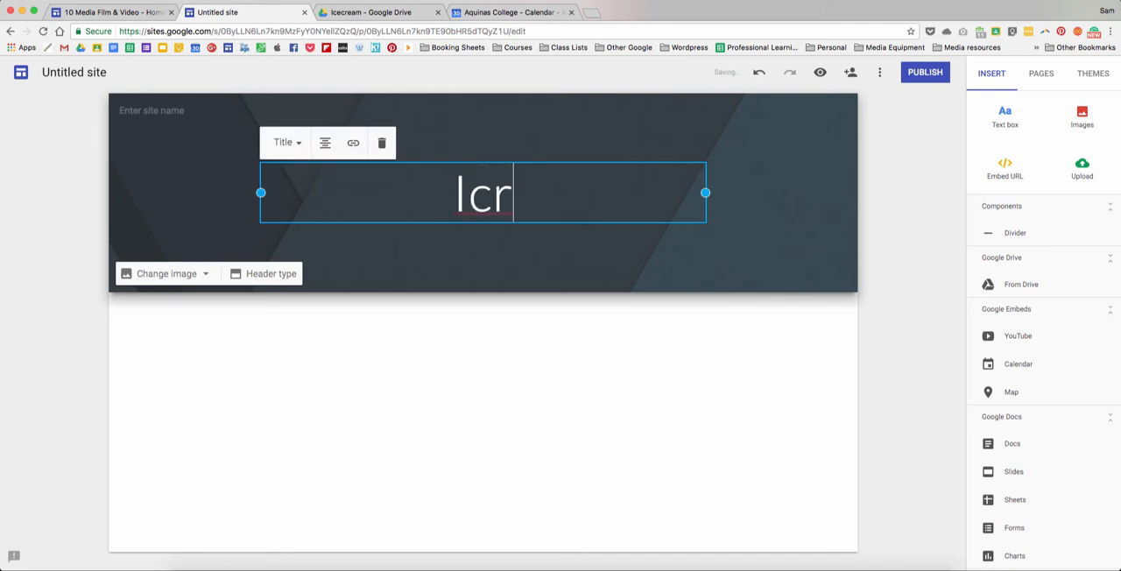
{"action": "type", "text": "eam Class"}
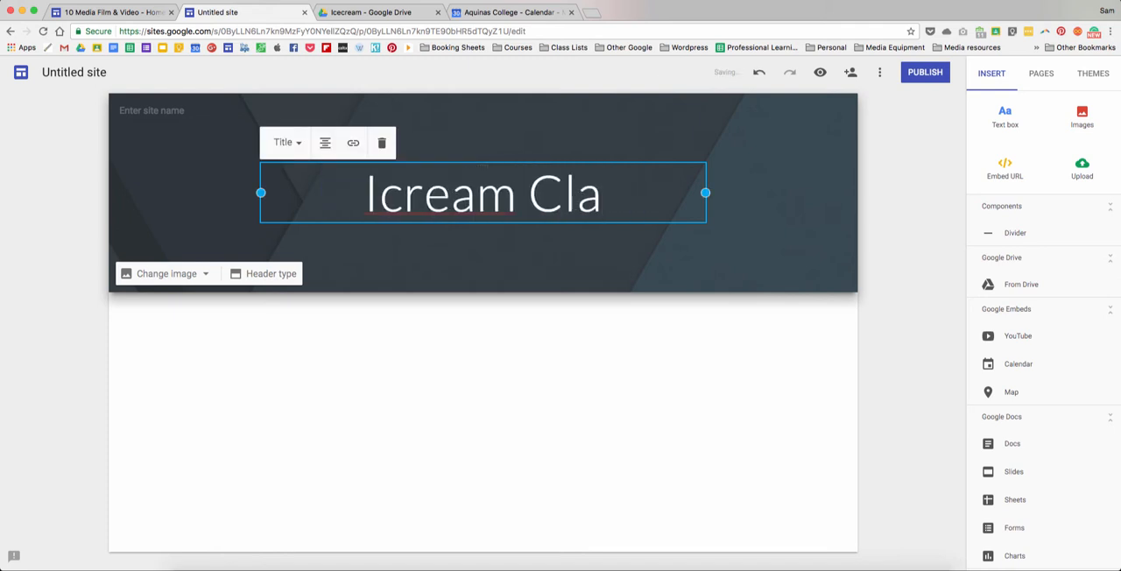
{"action": "key", "text": "Left"}
{"action": "key", "text": "Left"}
{"action": "key", "text": "Left"}
{"action": "key", "text": "Left"}
{"action": "key", "text": "Left"}
{"action": "key", "text": "Left"}
{"action": "key", "text": "Left"}
{"action": "key", "text": "Left"}
{"action": "key", "text": "Left"}
{"action": "key", "text": "Left"}
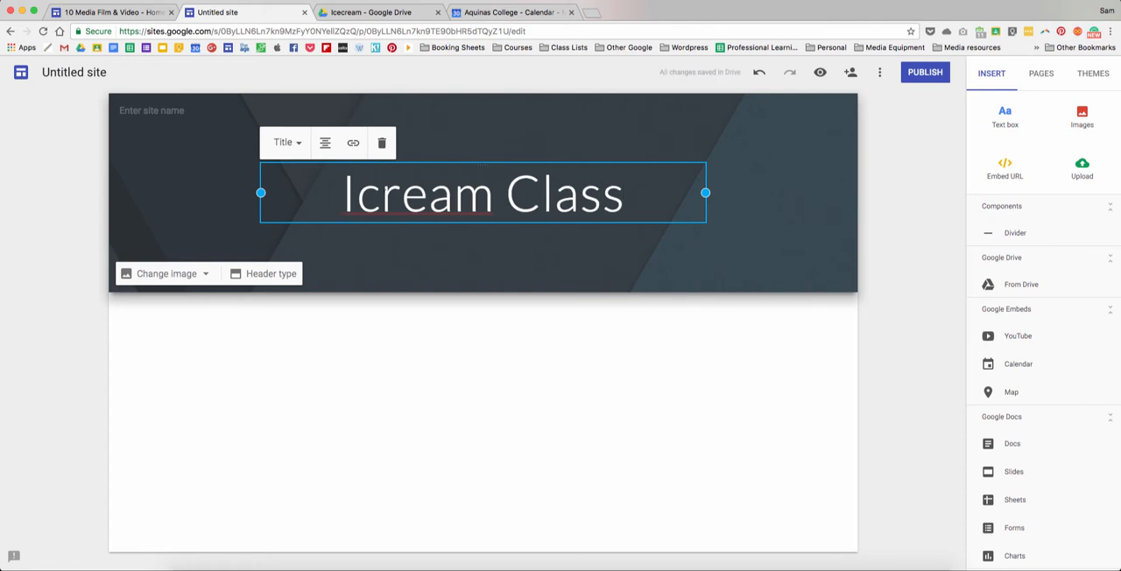
{"action": "type", "text": "ec"}
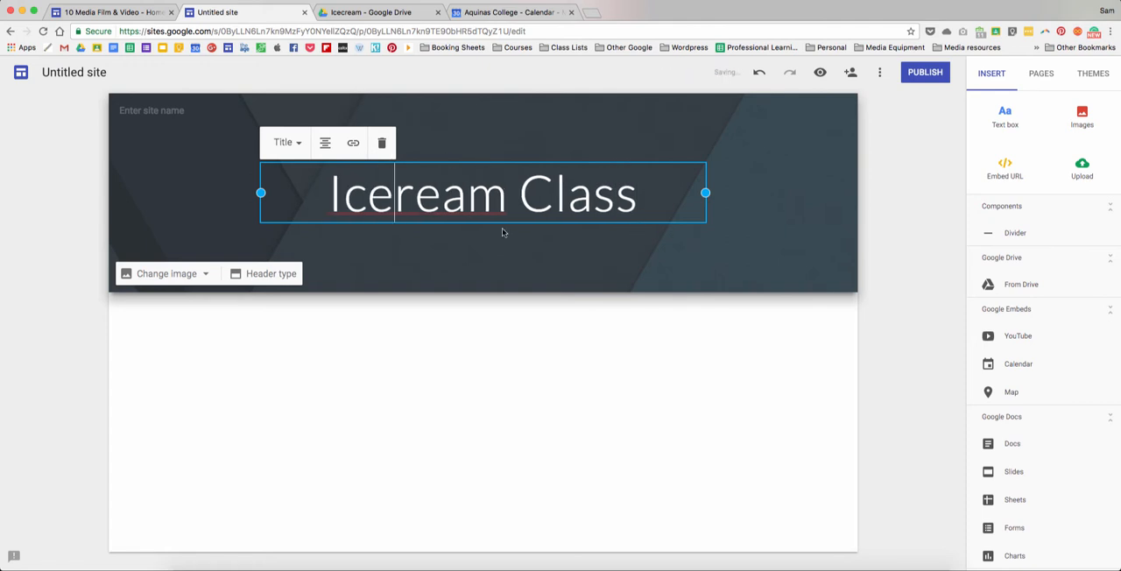
{"action": "type", "text": "c"}
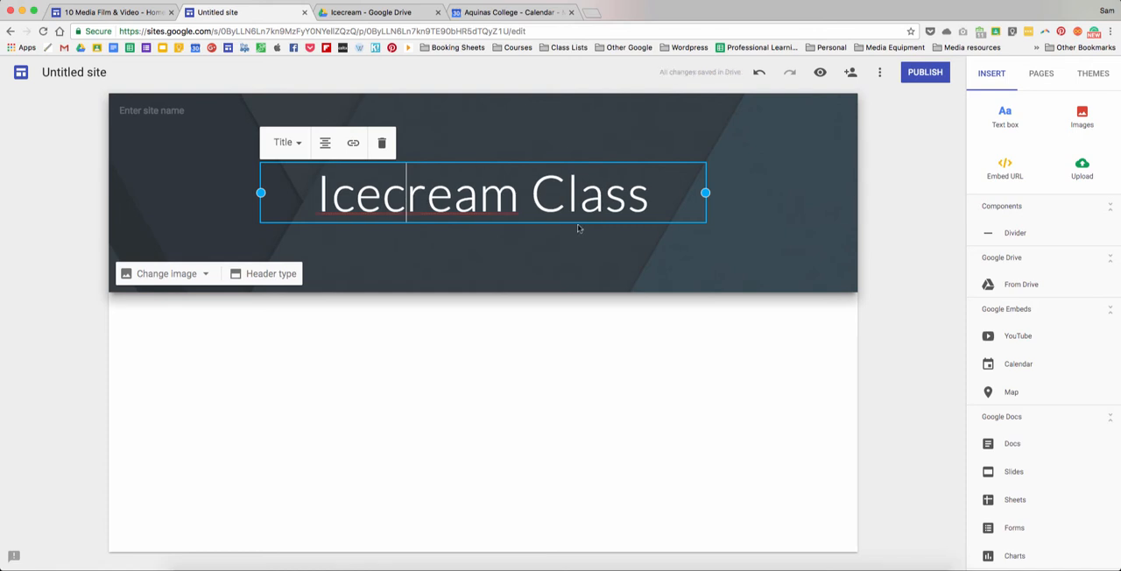
{"action": "left_click", "coordinate": [787, 213]}
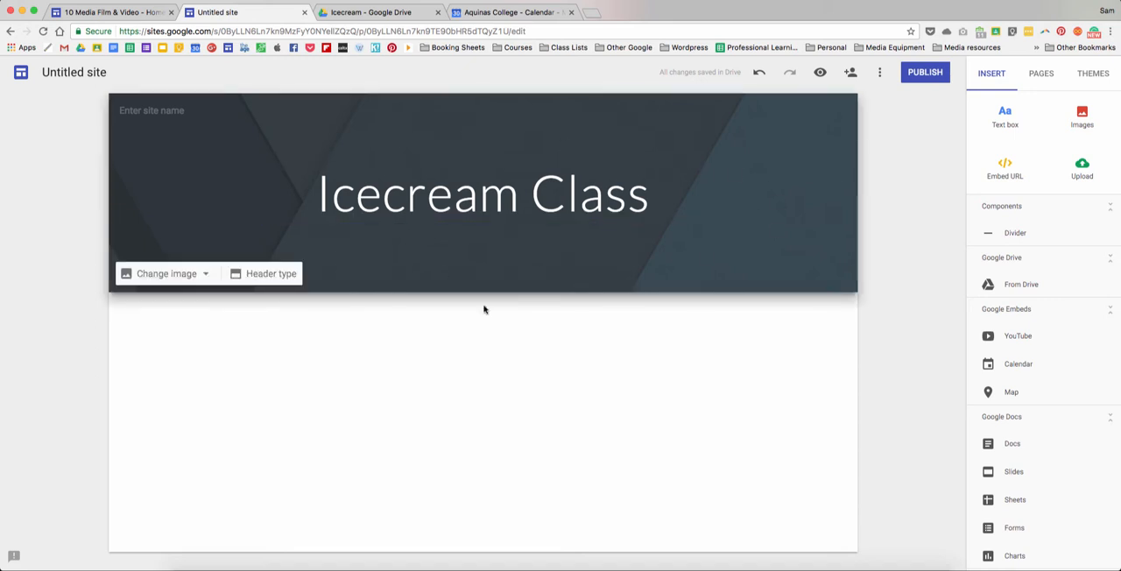
- Try the Title only and Large banner header types and return the header to Banner
{"action": "left_click", "coordinate": [251, 276]}
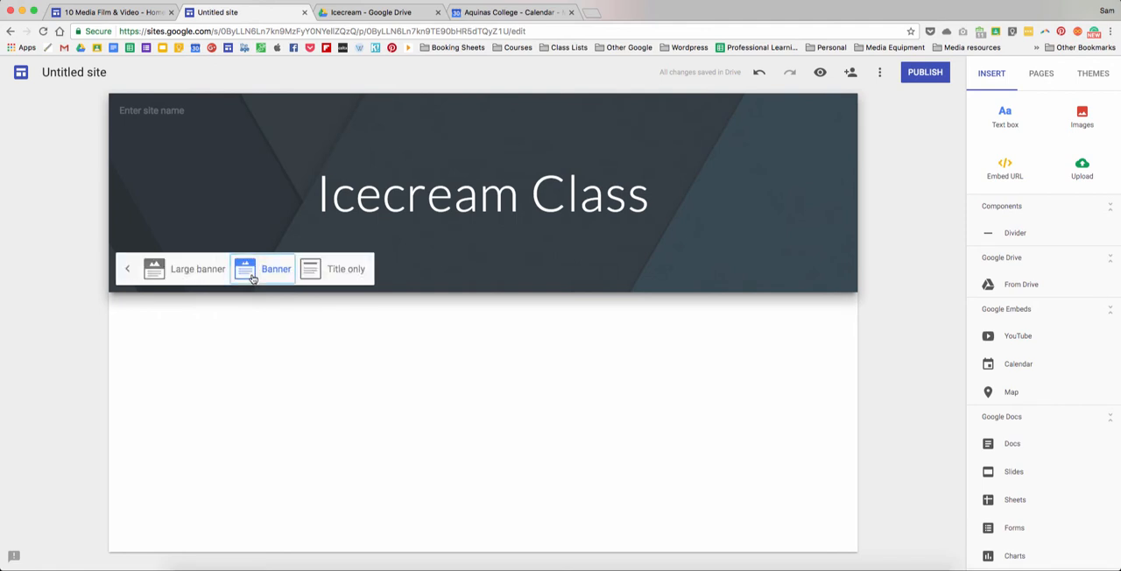
{"action": "left_click", "coordinate": [329, 272]}
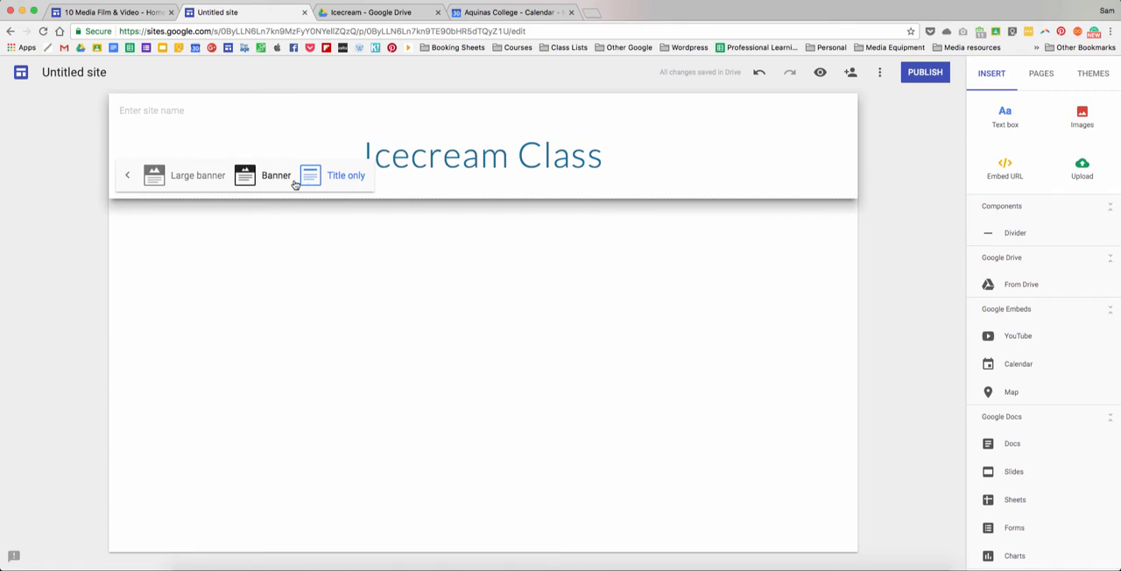
{"action": "left_click", "coordinate": [176, 181]}
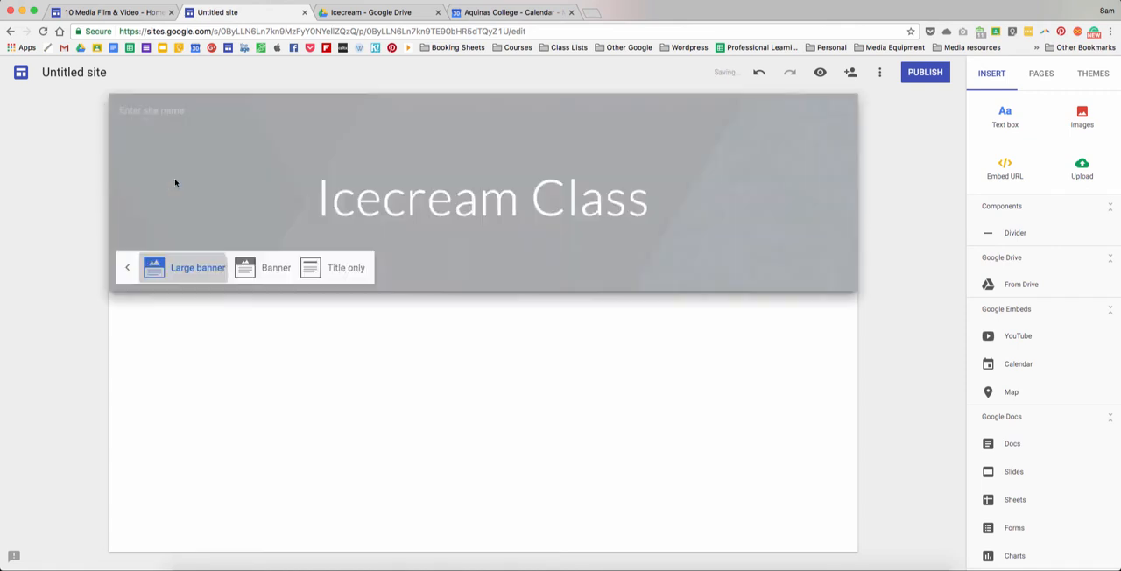
{"action": "left_click", "coordinate": [275, 377]}
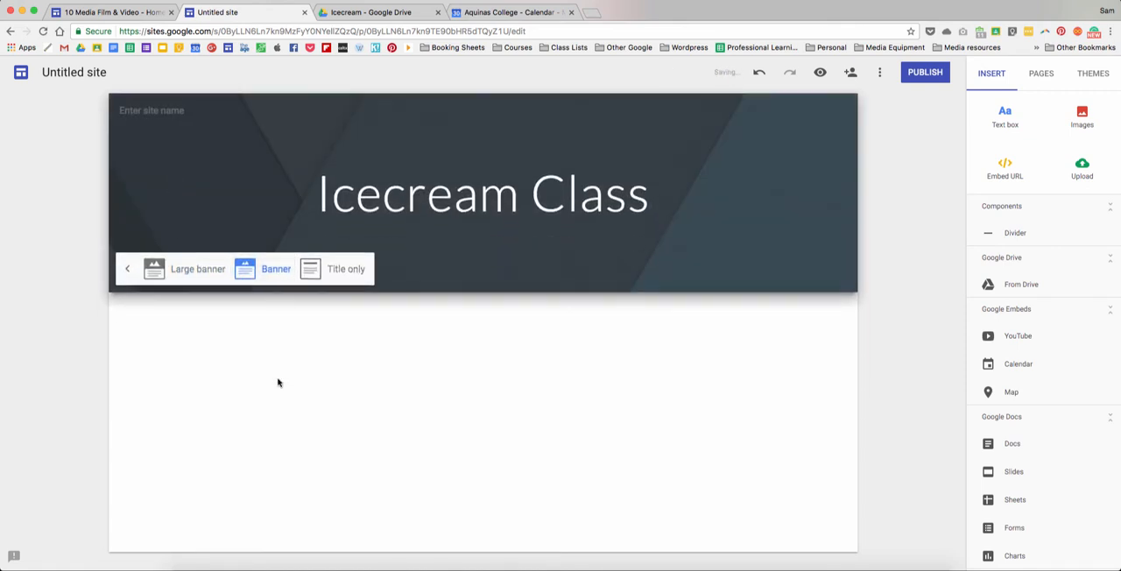
{"action": "left_click", "coordinate": [127, 269]}
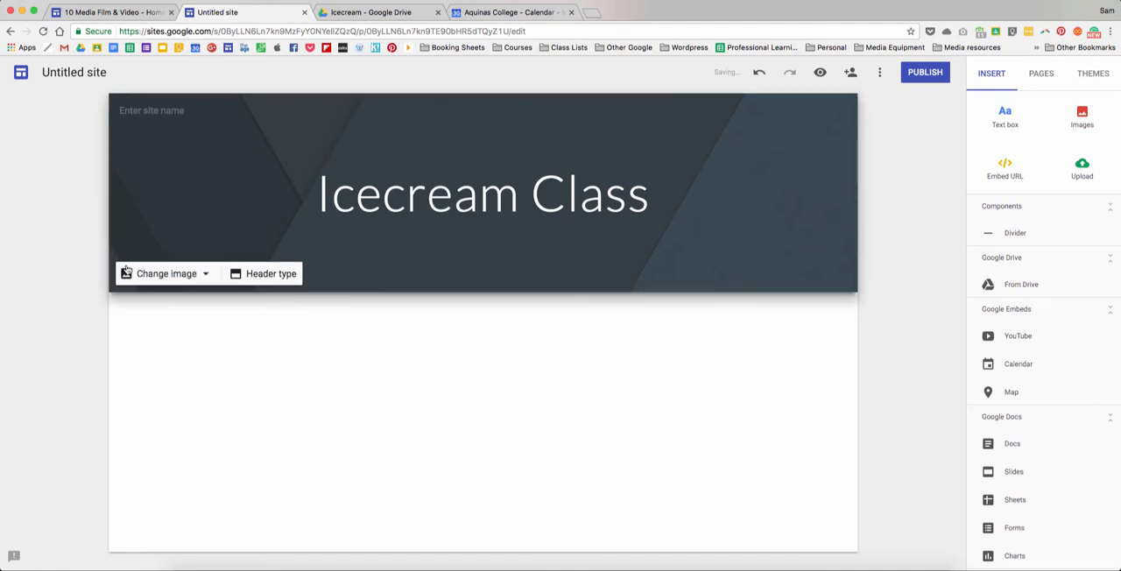
- Look through the gallery of ready-made header images and close it without choosing one
{"action": "left_click", "coordinate": [208, 274]}
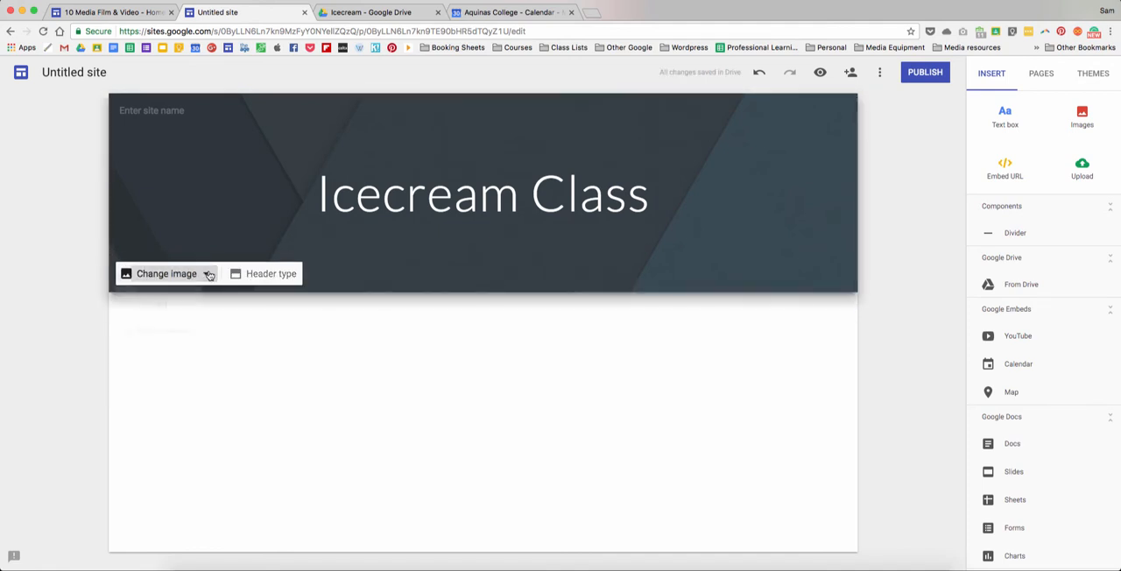
{"action": "left_click", "coordinate": [181, 331]}
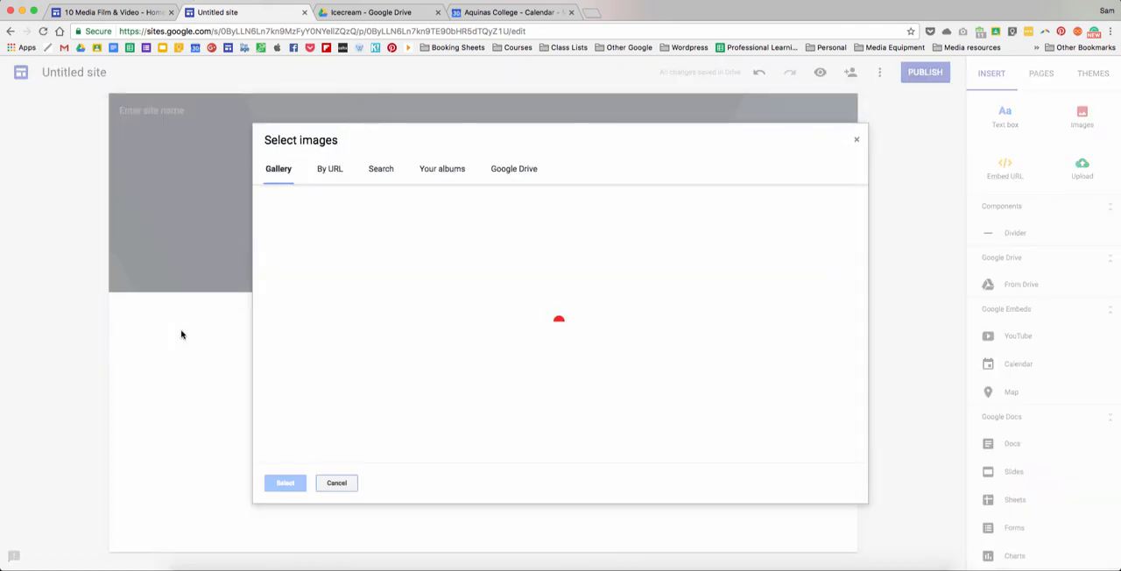
{"action": "left_click", "coordinate": [475, 317]}
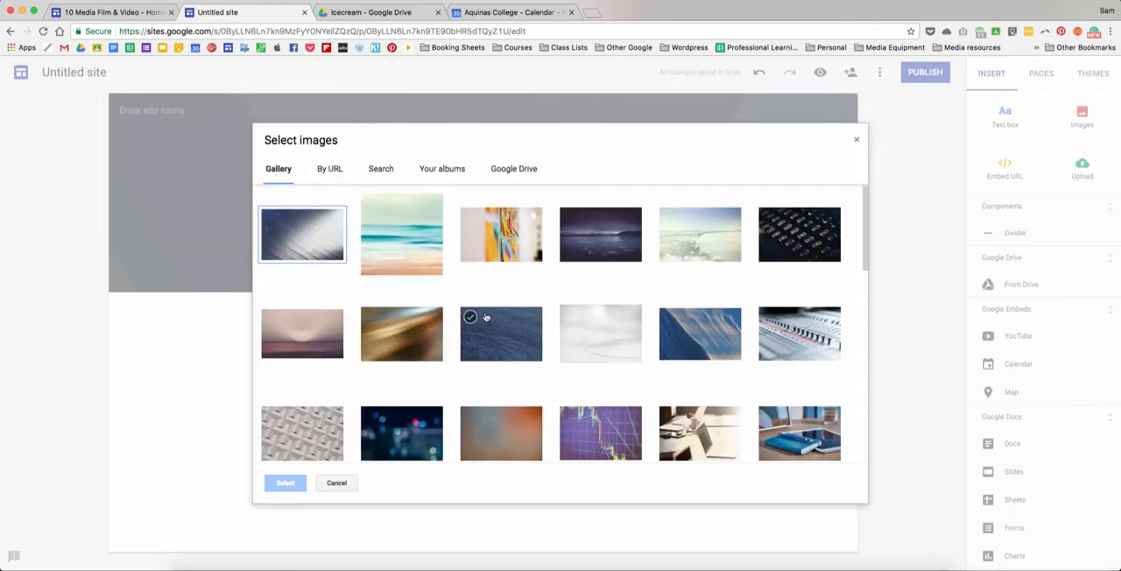
{"action": "scroll", "coordinate": [491, 320], "scroll_direction": "down", "scroll_amount": 3}
{"action": "scroll", "coordinate": [491, 320], "scroll_direction": "down", "scroll_amount": 10}
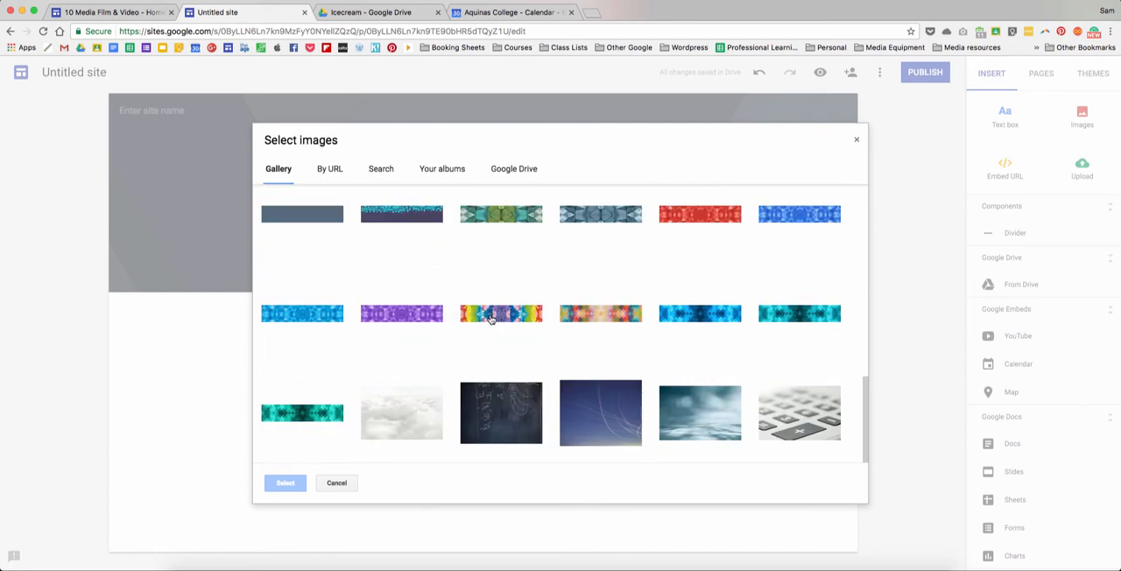
{"action": "scroll", "coordinate": [486, 316], "scroll_direction": "up", "scroll_amount": 13}
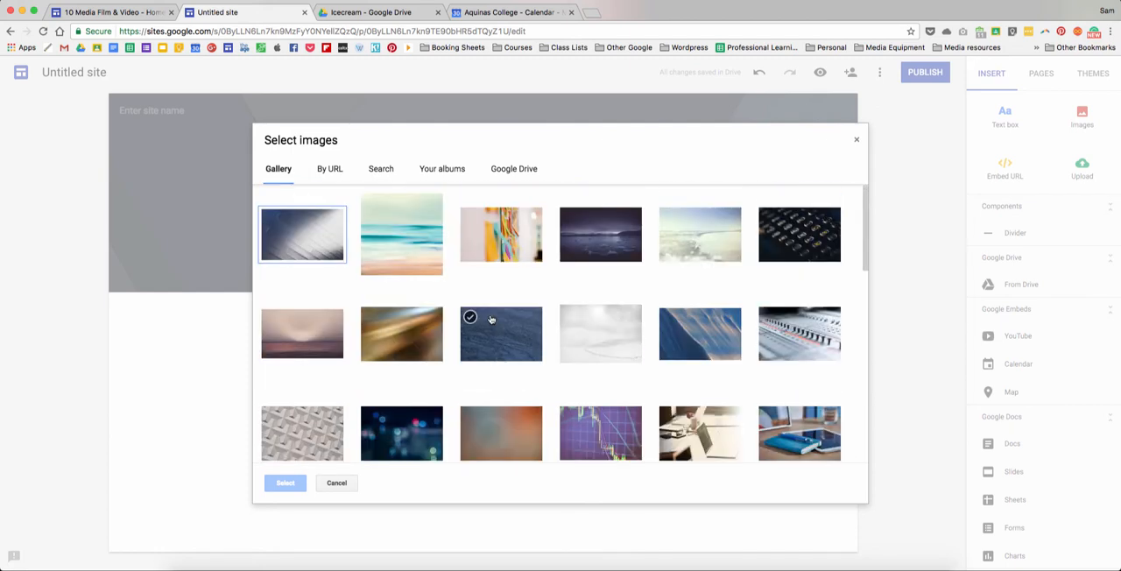
{"action": "left_click", "coordinate": [336, 482]}
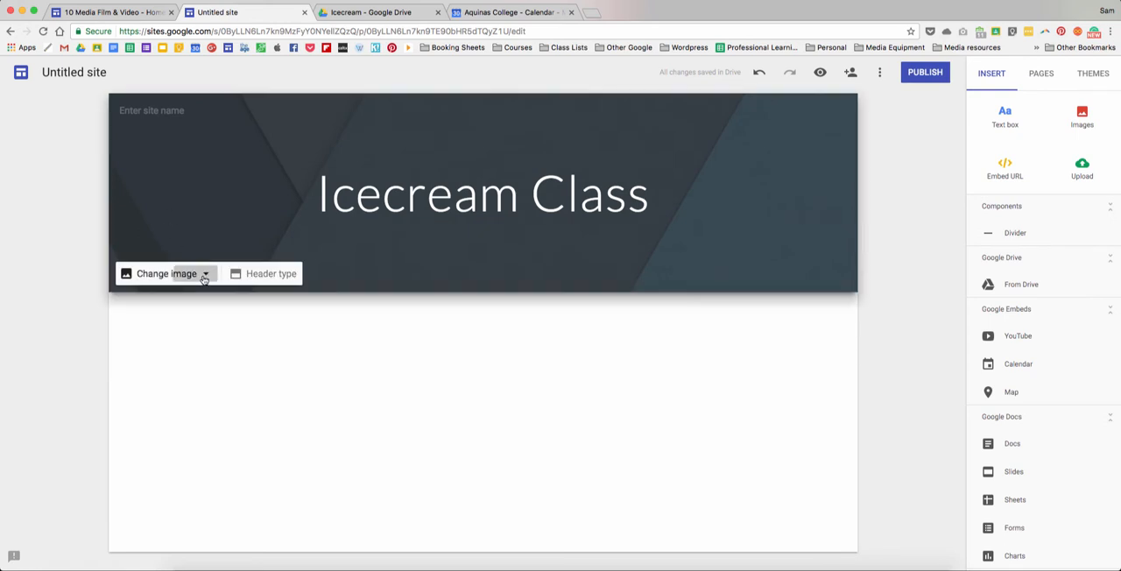
{"action": "left_click", "coordinate": [204, 278]}
{"action": "left_click", "coordinate": [167, 313]}
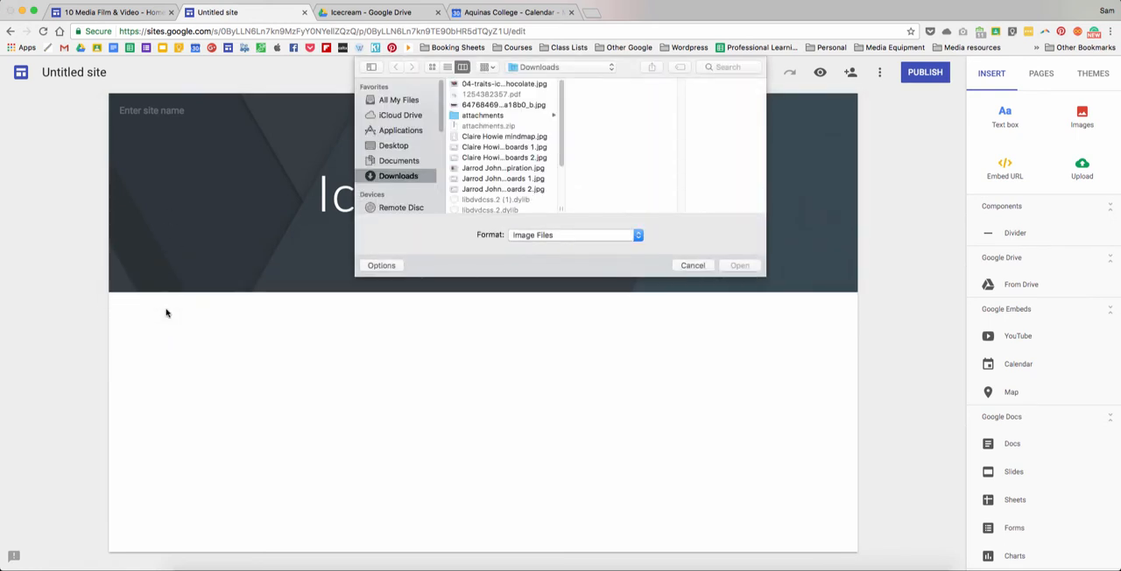
{"action": "left_click", "coordinate": [692, 265]}
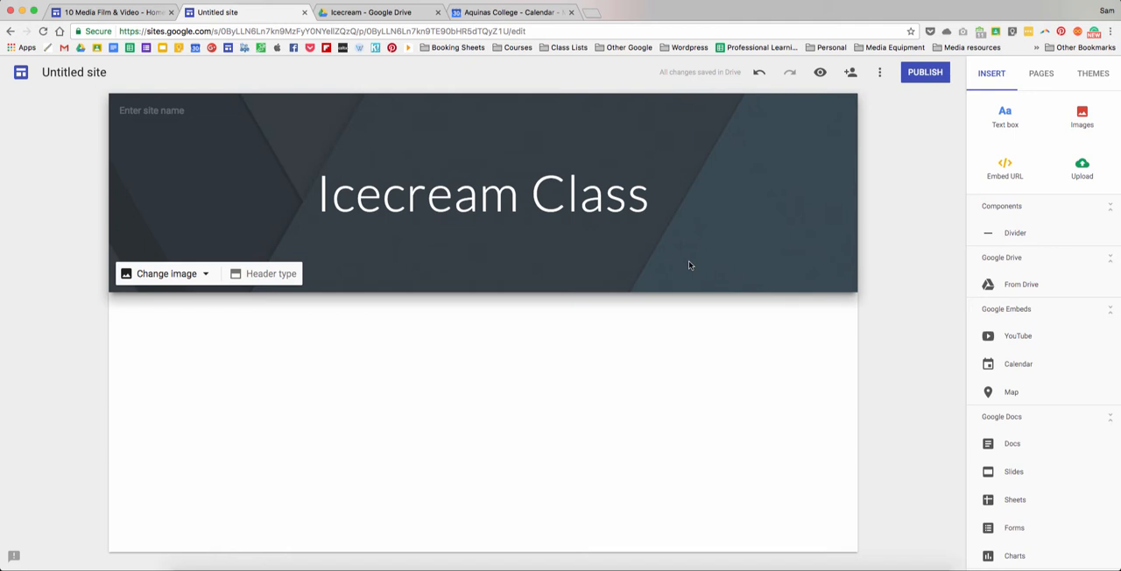
- Search Google Images for "icecream" in a new browser tab
{"action": "left_click", "coordinate": [591, 14]}
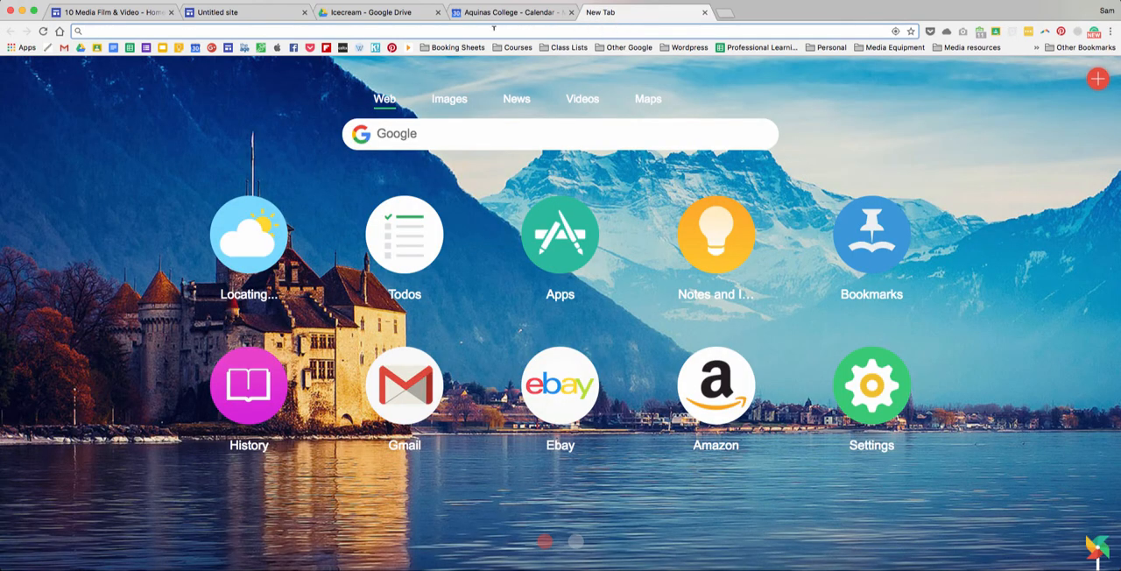
{"action": "type", "text": "icecream"}
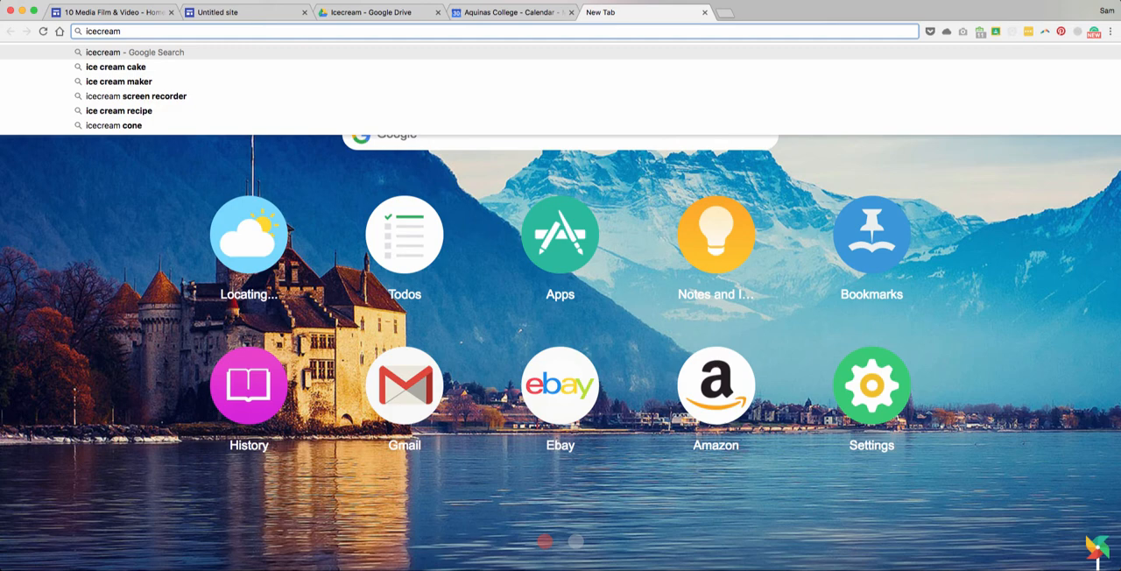
{"action": "key", "text": "Return"}
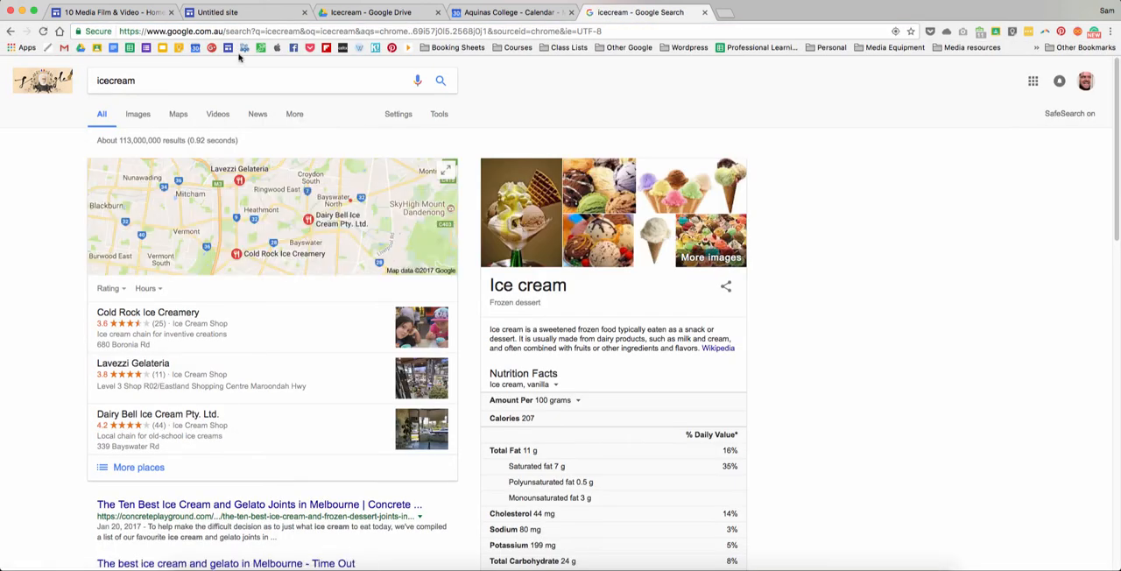
{"action": "left_click", "coordinate": [137, 114]}
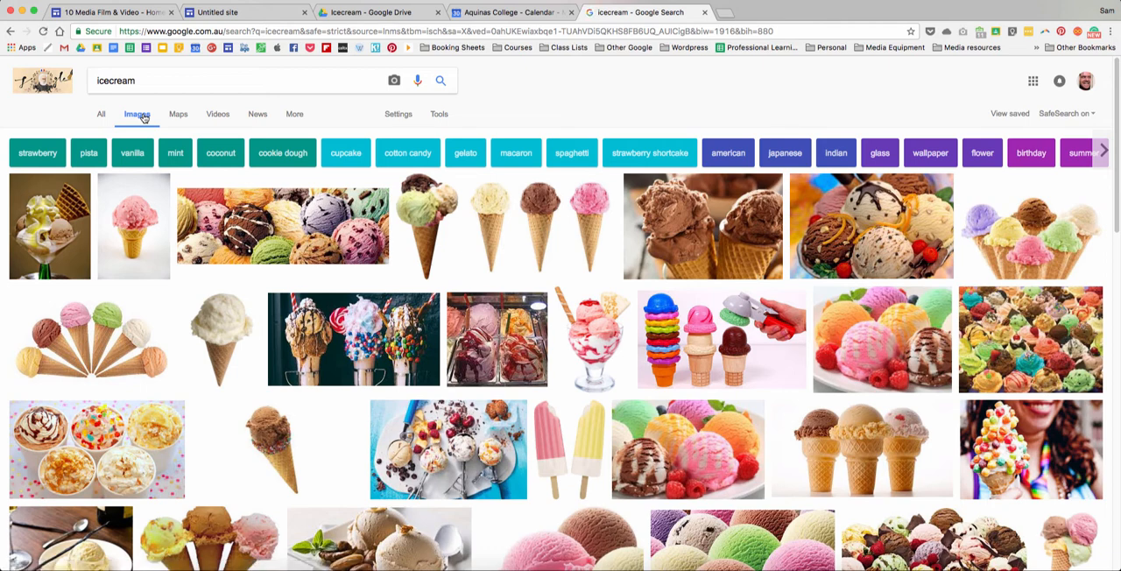
- Filter the image results by usage rights to those labeled for reuse
{"action": "left_click", "coordinate": [438, 114]}
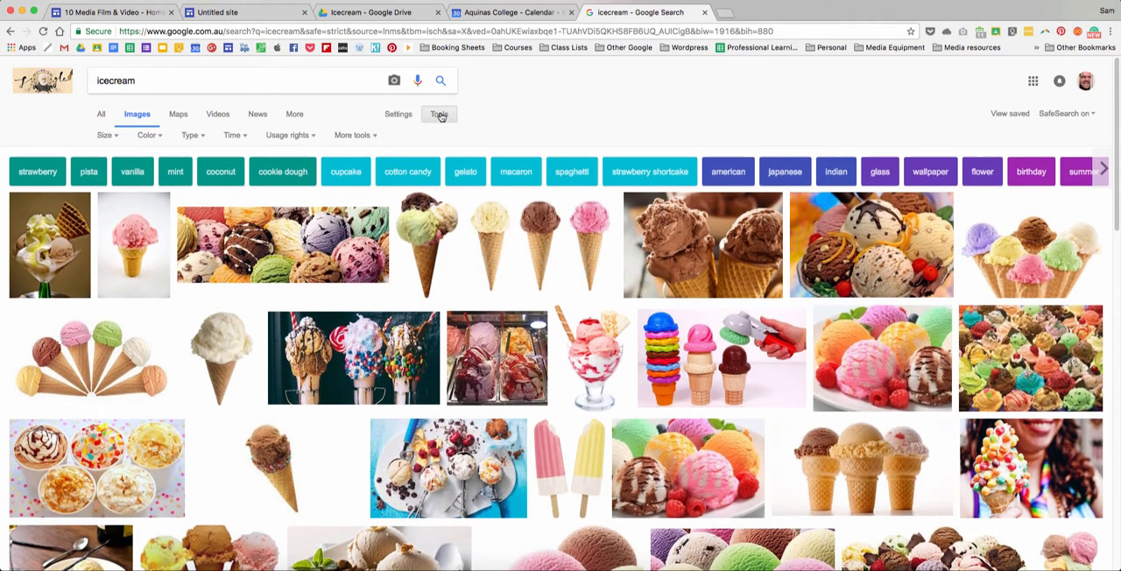
{"action": "left_click", "coordinate": [311, 138]}
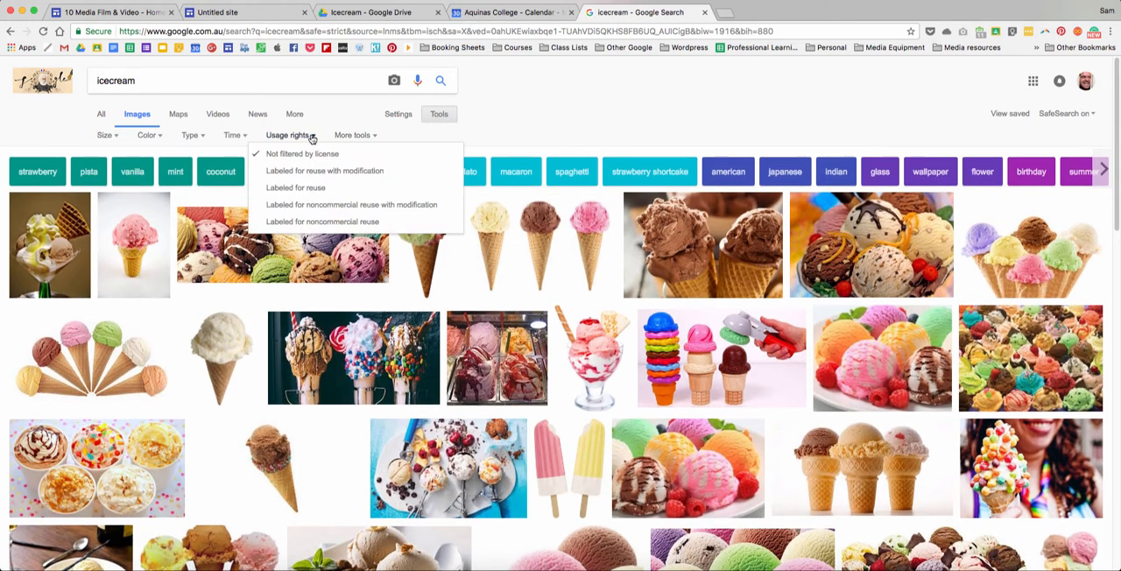
{"action": "left_click", "coordinate": [319, 188]}
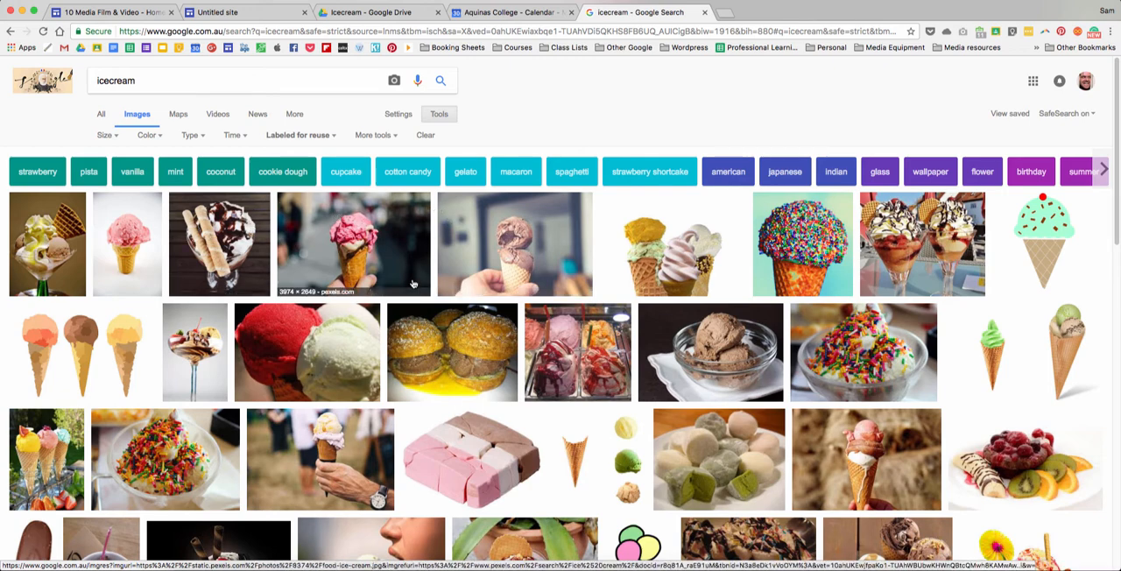
- Open the Pixabay Waffles photo of ice cream cones in a white mug and save it to the Desktop as JPEG image ice-2367072_960_720
{"action": "scroll", "coordinate": [479, 388], "scroll_direction": "down", "scroll_amount": 1}
{"action": "scroll", "coordinate": [479, 388], "scroll_direction": "down", "scroll_amount": 5}
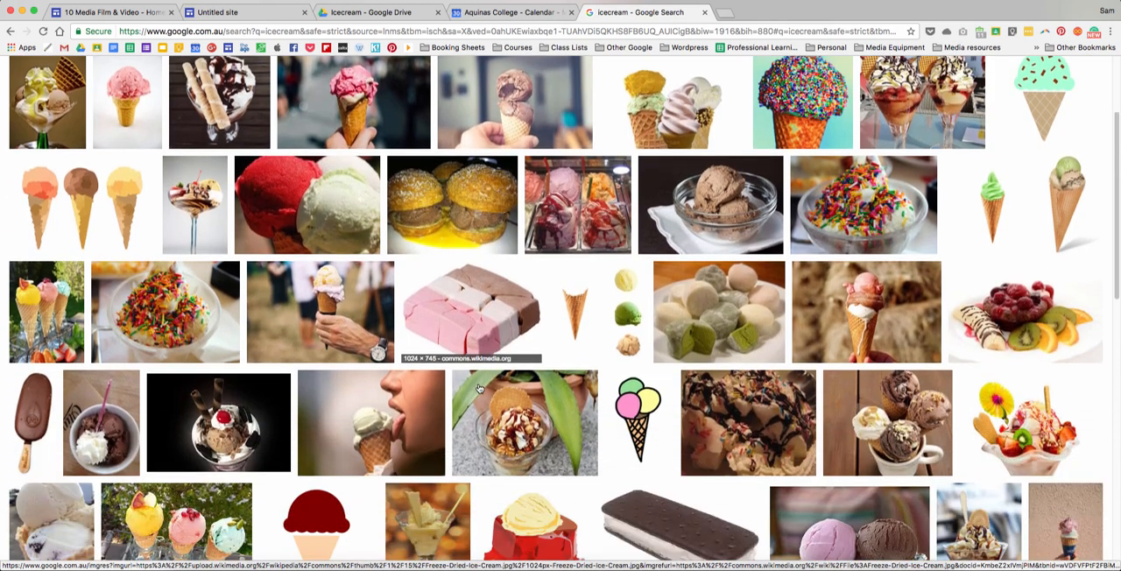
{"action": "scroll", "coordinate": [479, 388], "scroll_direction": "up", "scroll_amount": 5}
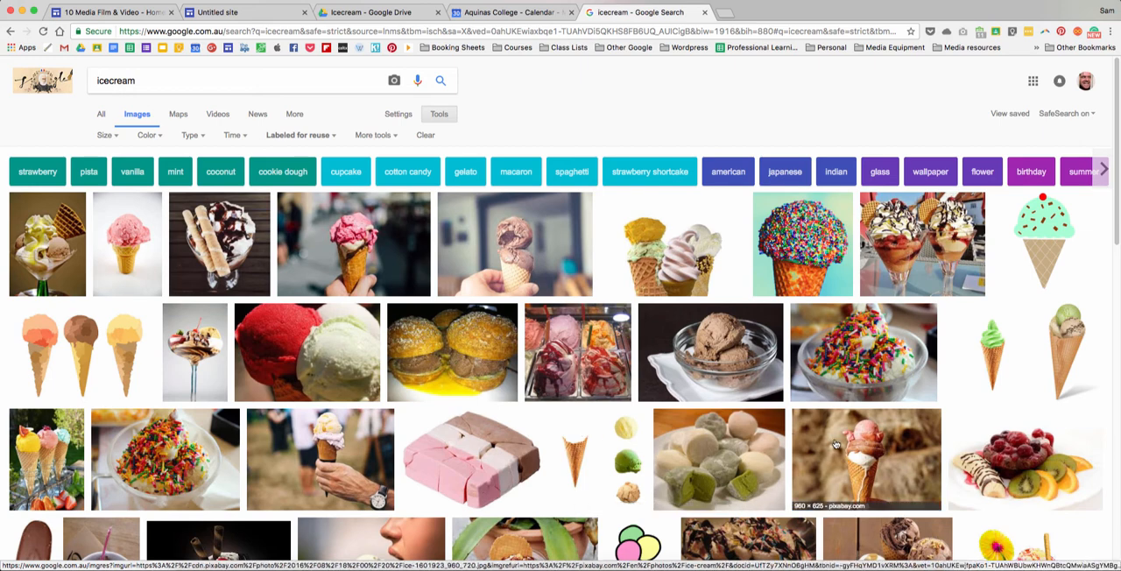
{"action": "scroll", "coordinate": [454, 462], "scroll_direction": "down", "scroll_amount": 4}
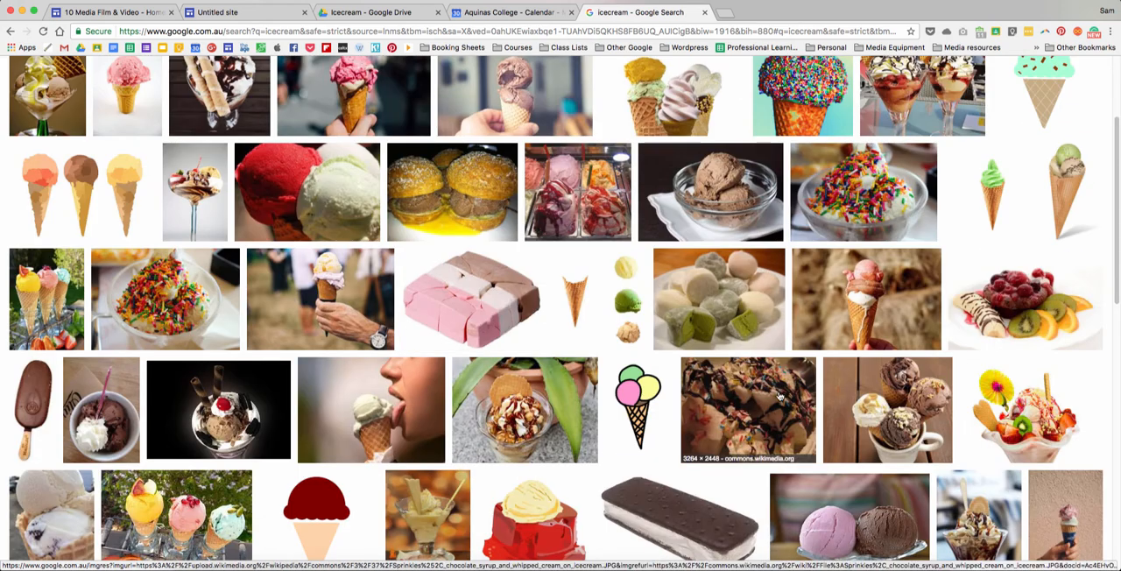
{"action": "left_click", "coordinate": [875, 396]}
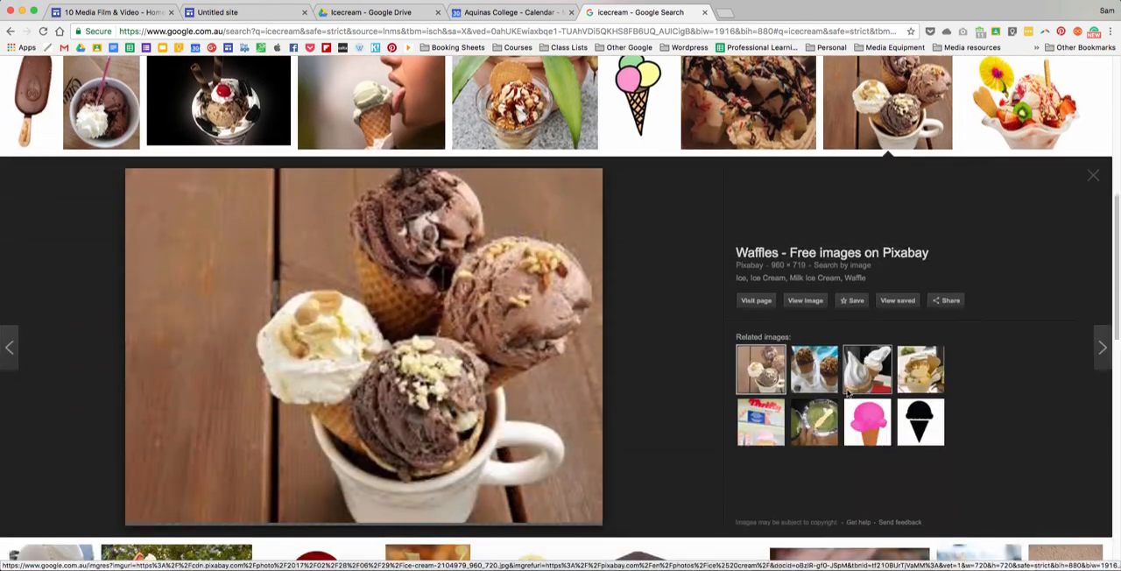
{"action": "right_click", "coordinate": [344, 319]}
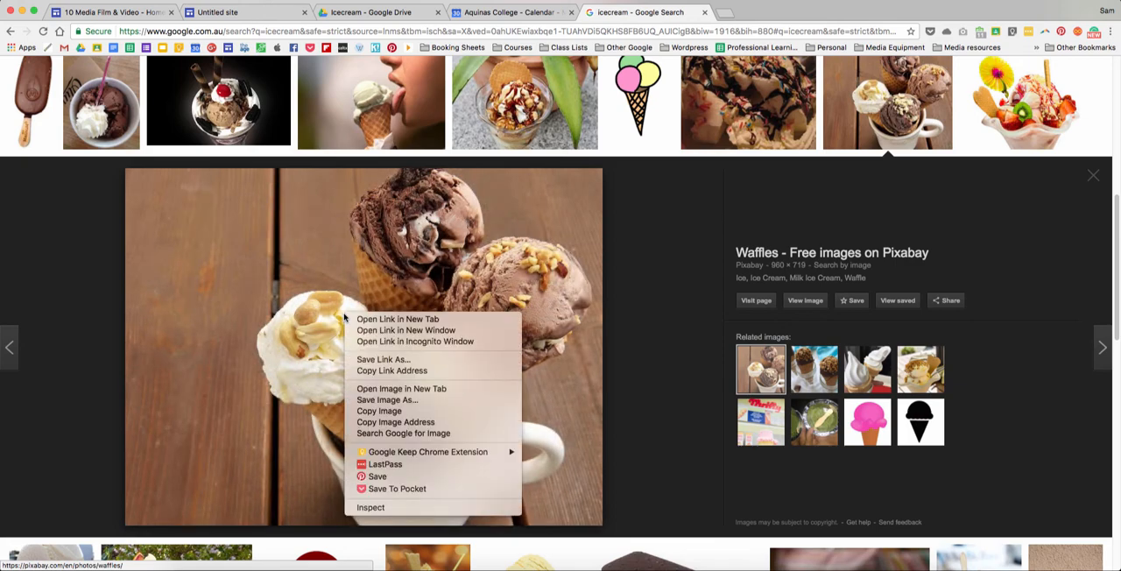
{"action": "left_click", "coordinate": [397, 401]}
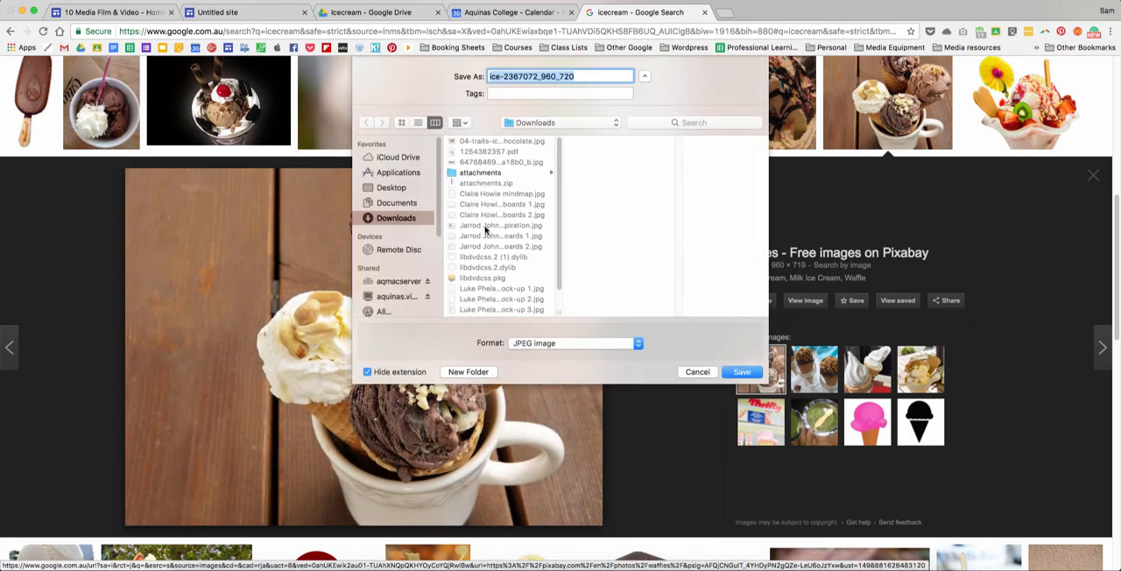
{"action": "left_click", "coordinate": [394, 187]}
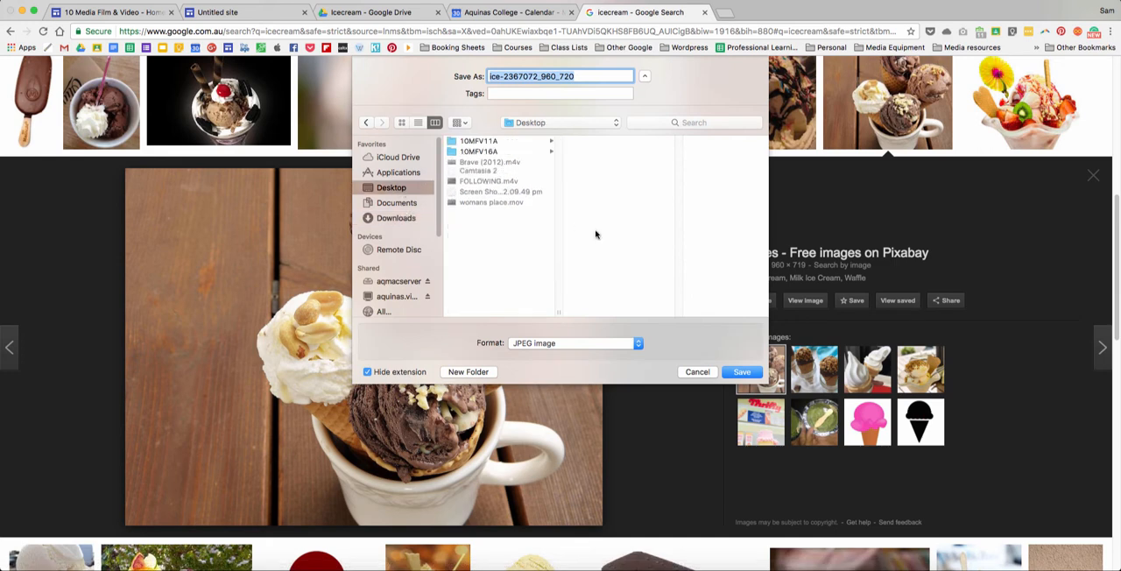
{"action": "left_click", "coordinate": [728, 371]}
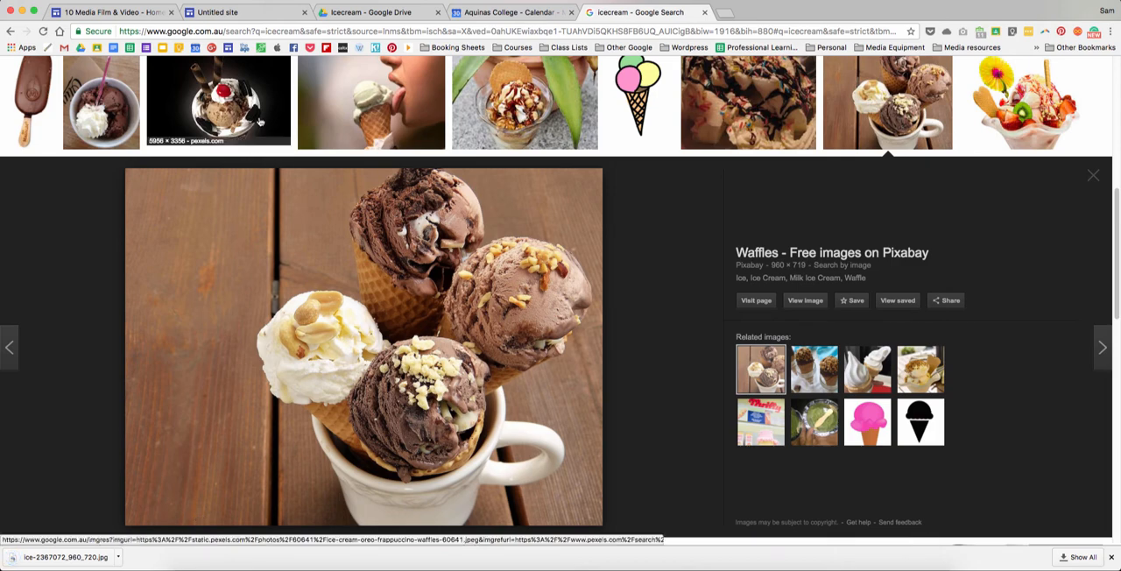
- Upload ice-2367072_960_720.jpg from the Desktop as the Untitled site's header image and preview the page
{"action": "left_click", "coordinate": [210, 14]}
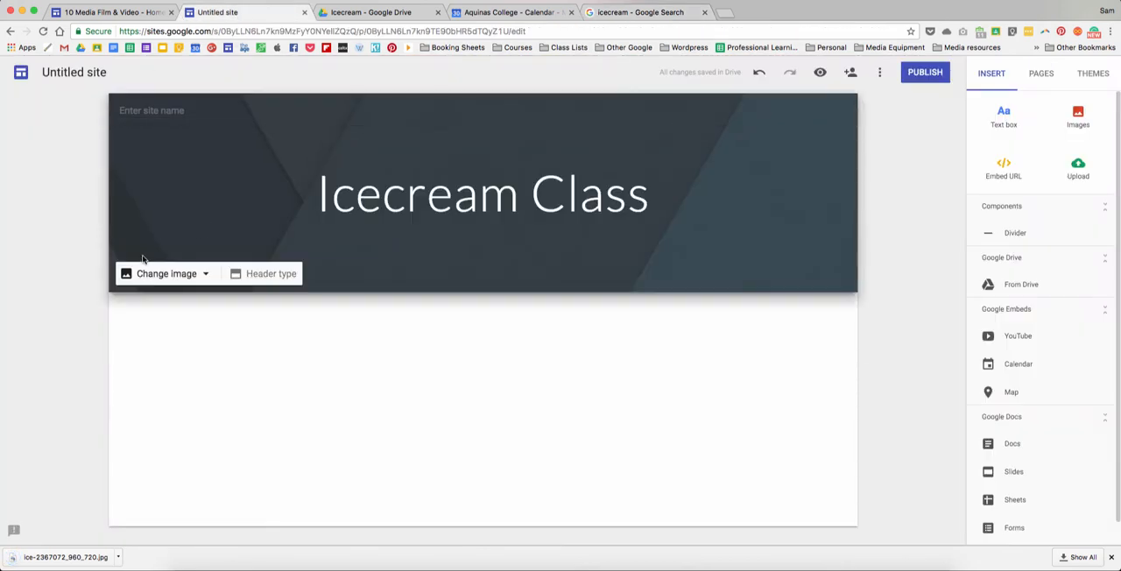
{"action": "left_click", "coordinate": [205, 274]}
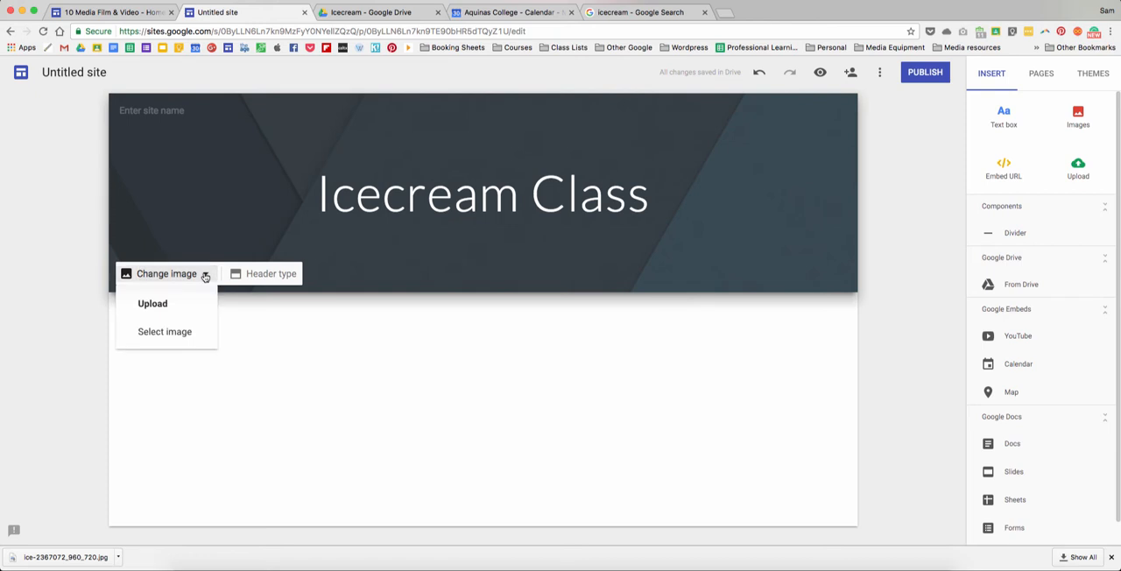
{"action": "left_click", "coordinate": [158, 303]}
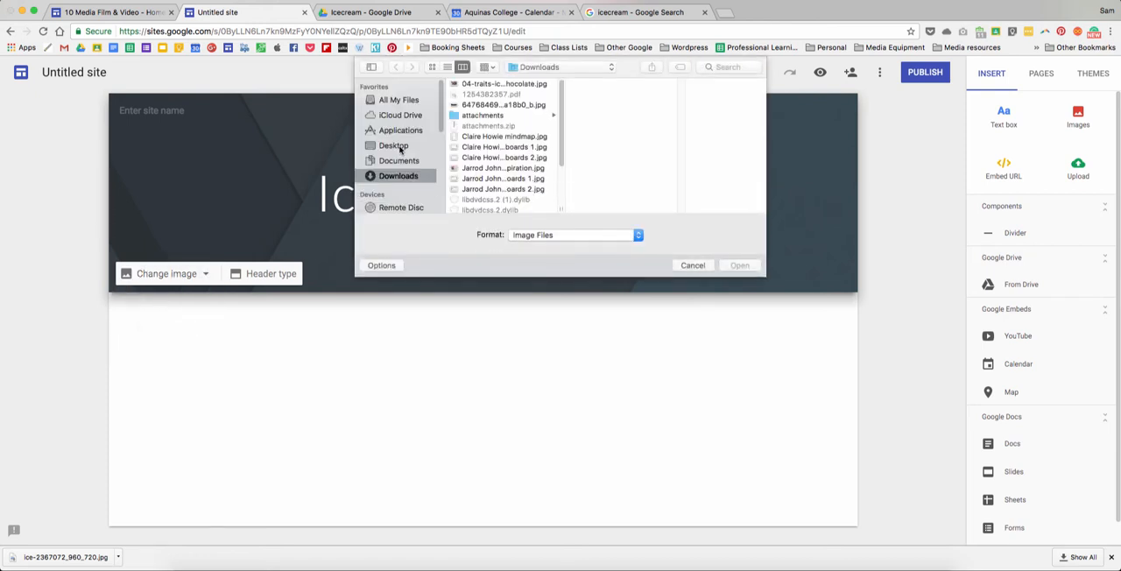
{"action": "left_click", "coordinate": [394, 146]}
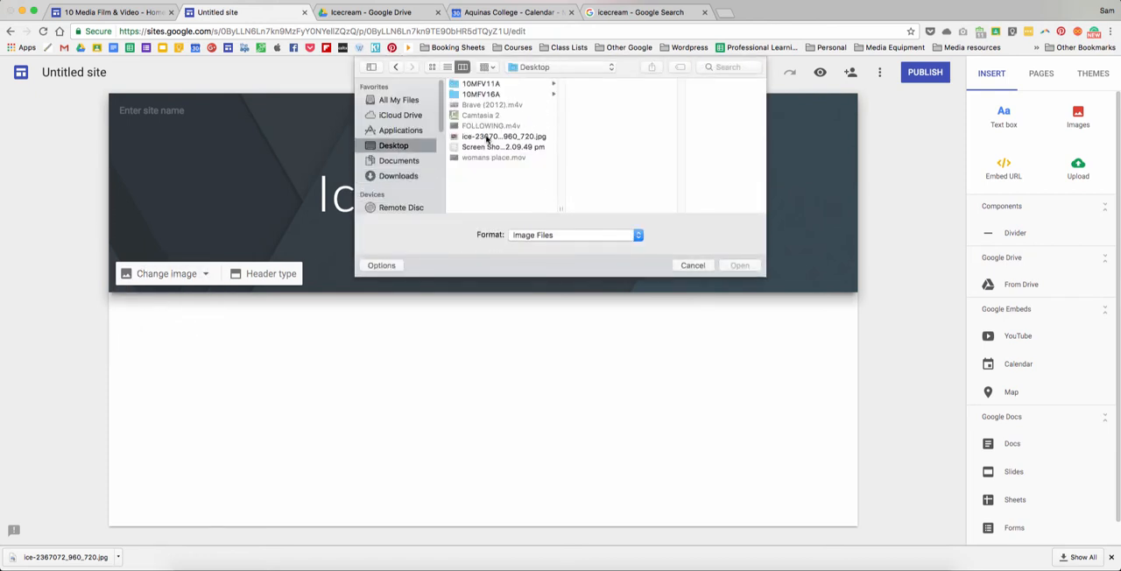
{"action": "left_click", "coordinate": [488, 138]}
{"action": "left_click", "coordinate": [735, 265]}
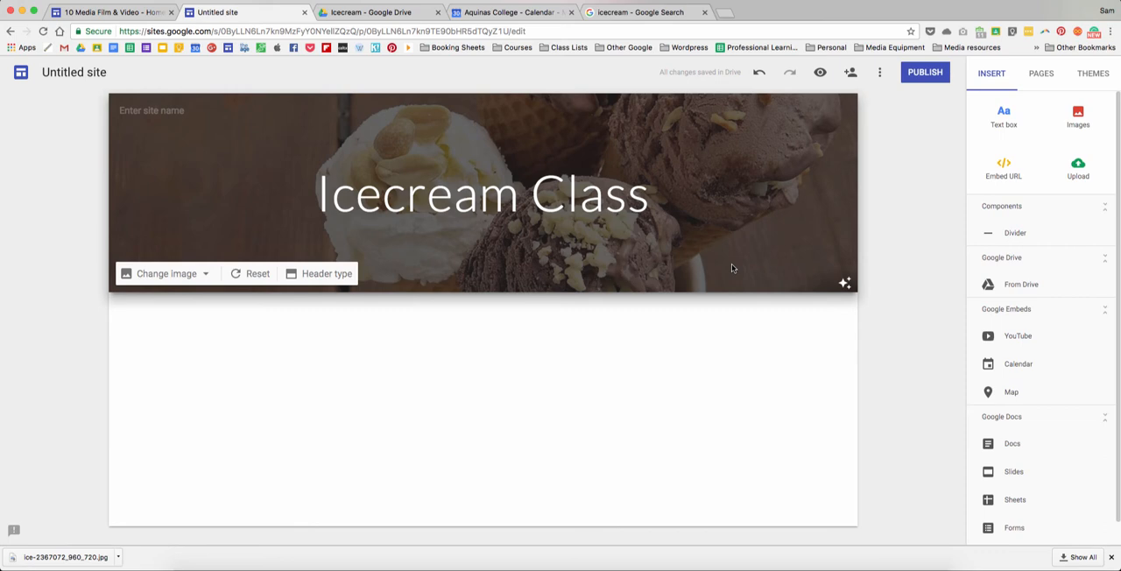
{"action": "left_click", "coordinate": [819, 74]}
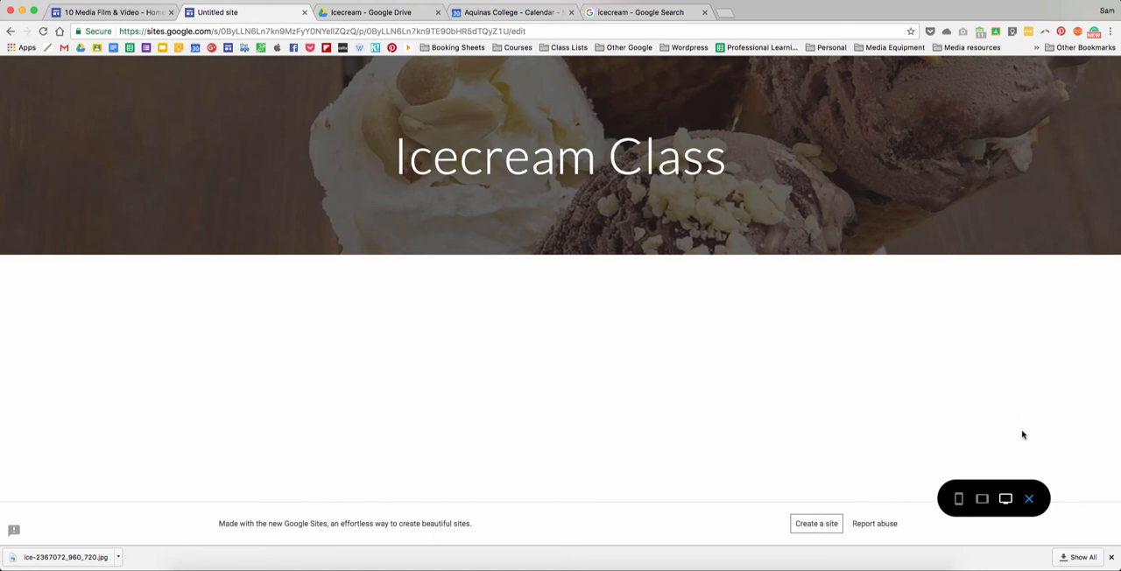
{"action": "left_click", "coordinate": [1029, 499]}
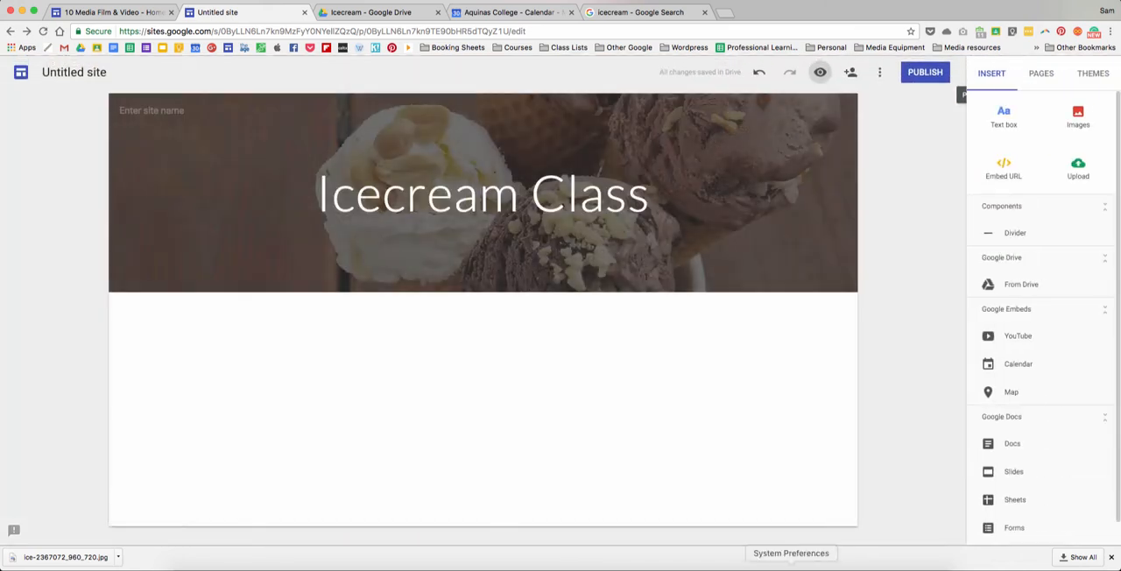
- Open ice-2367072_960_720.jpg from the Desktop in Preview, crop it to its upper strip of about 950 × 311 pixels, and save it
{"action": "left_click", "coordinate": [195, 565]}
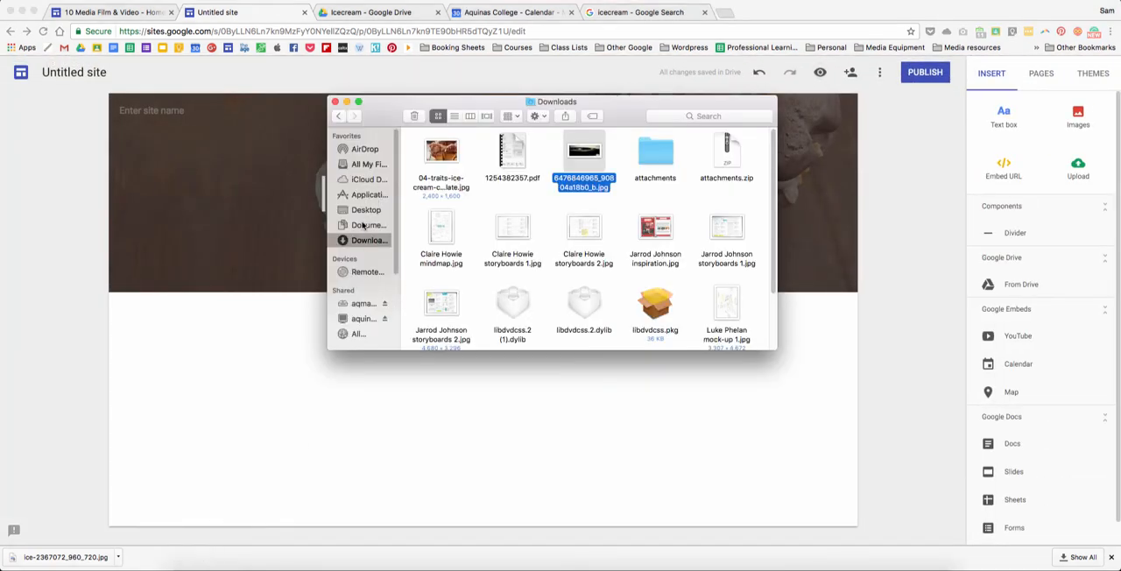
{"action": "left_click", "coordinate": [366, 210]}
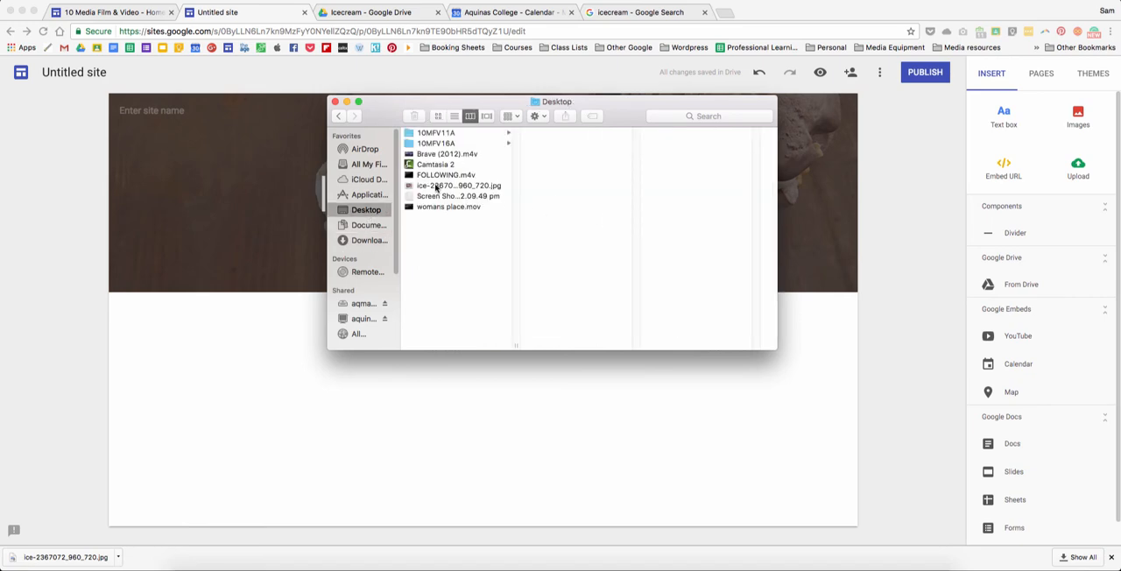
{"action": "double_click", "coordinate": [435, 186]}
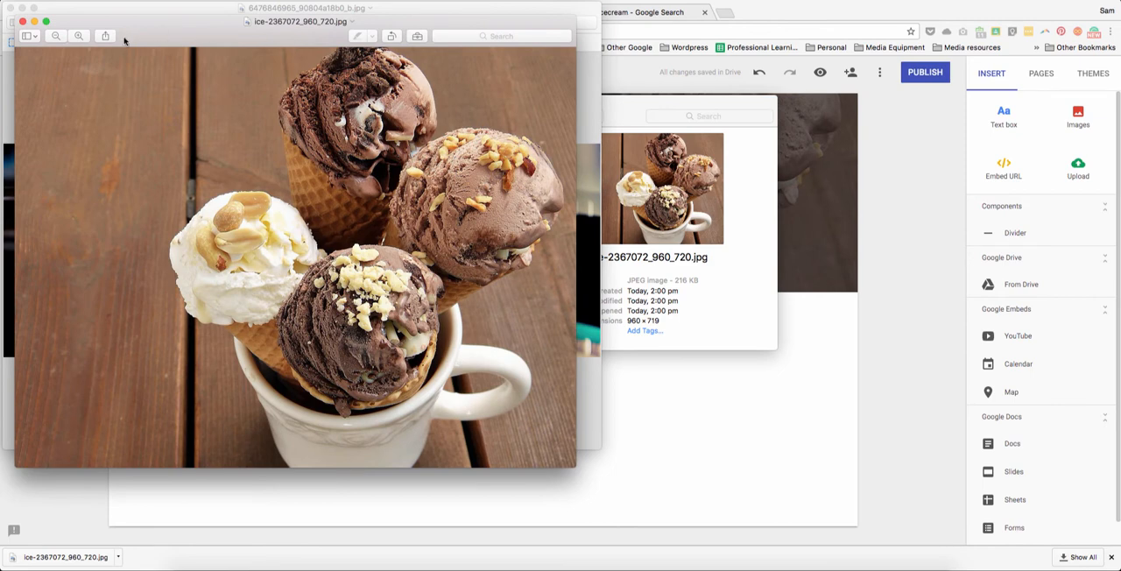
{"action": "left_click", "coordinate": [417, 36]}
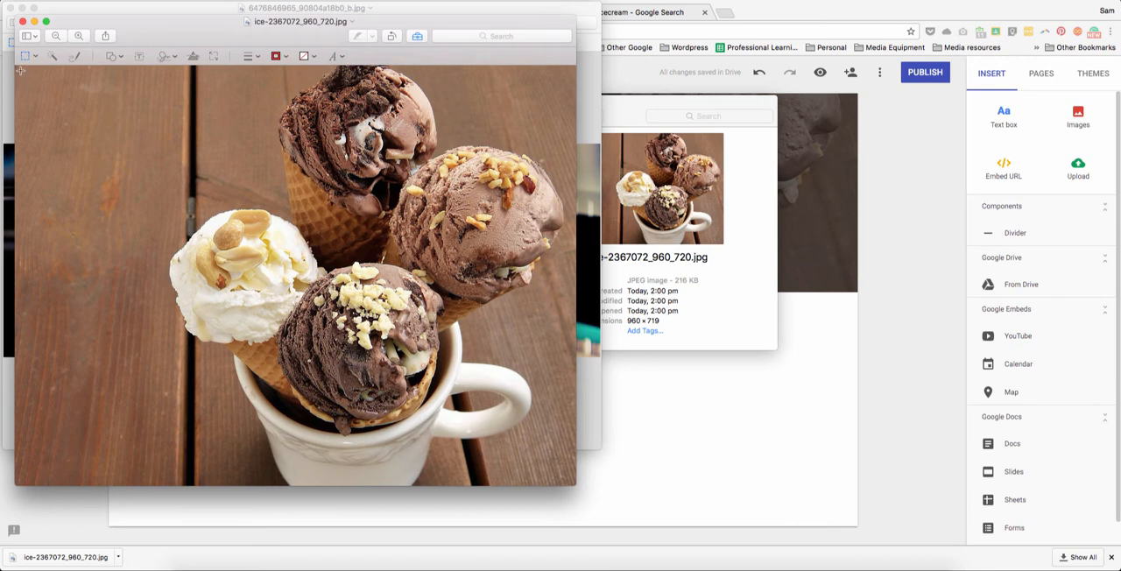
{"action": "left_click_drag", "start_coordinate": [18, 69], "coordinate": [573, 250]}
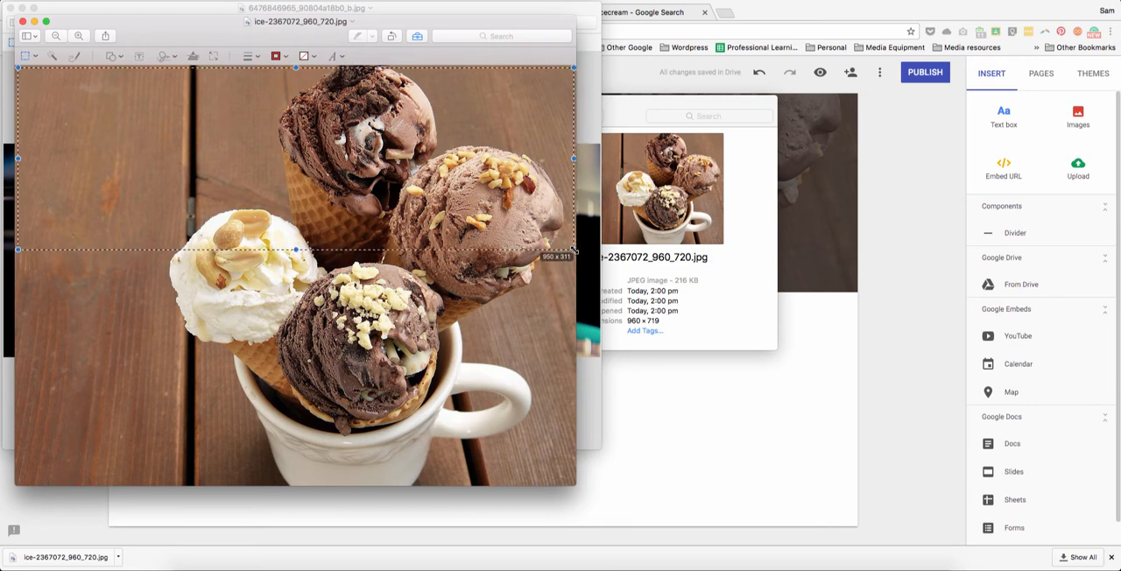
{"action": "left_click", "coordinate": [368, 56]}
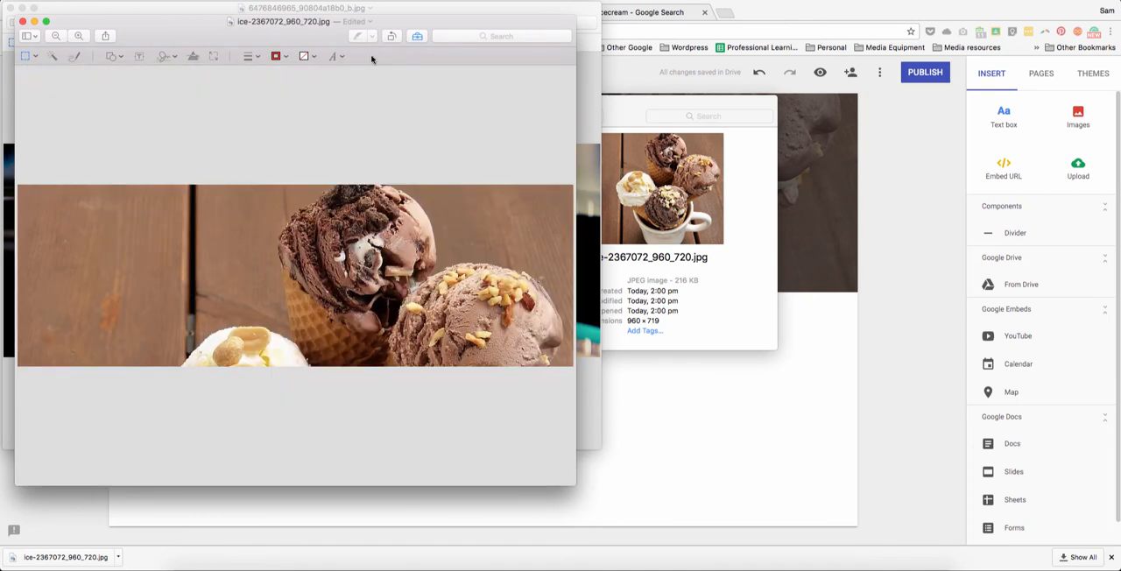
{"action": "key", "text": "super+s"}
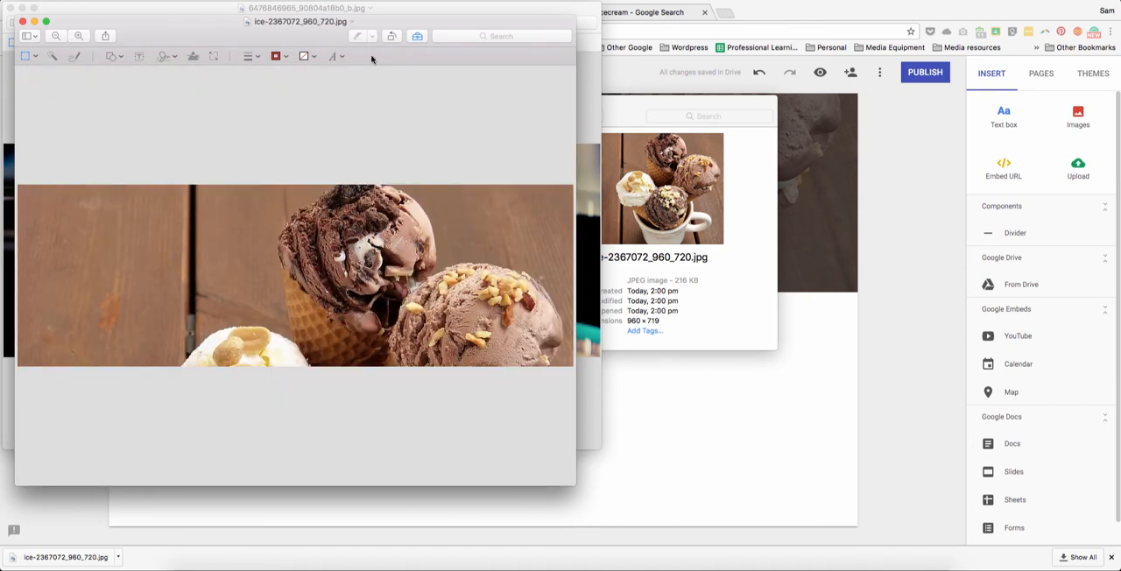
- Replace the site's header image with the cropped ice-2367072_960_720.jpg uploaded from the Desktop
{"action": "left_click", "coordinate": [873, 159]}
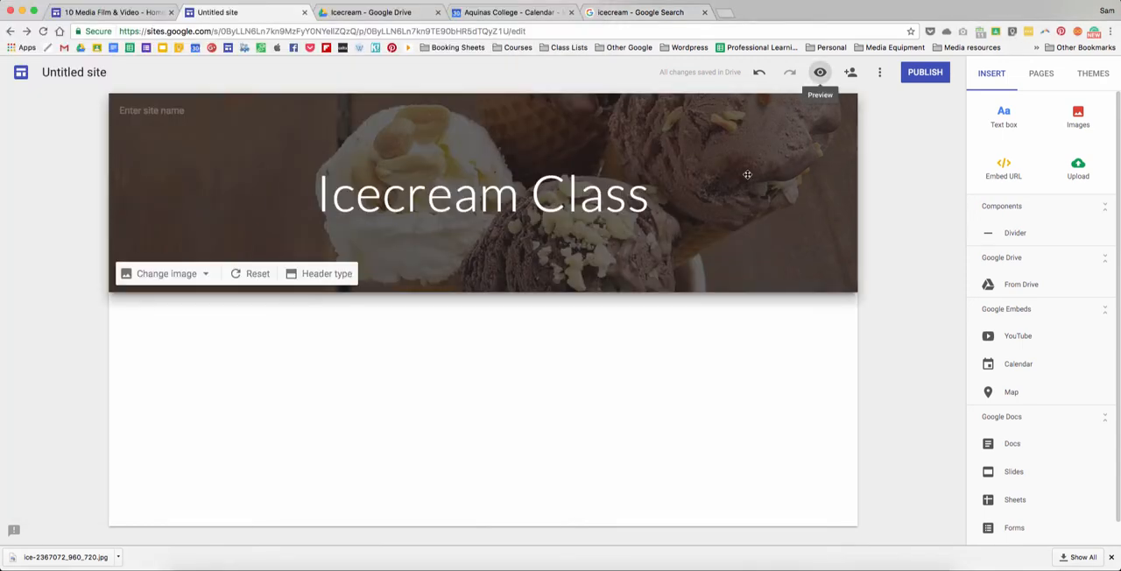
{"action": "left_click", "coordinate": [201, 274]}
{"action": "left_click", "coordinate": [176, 302]}
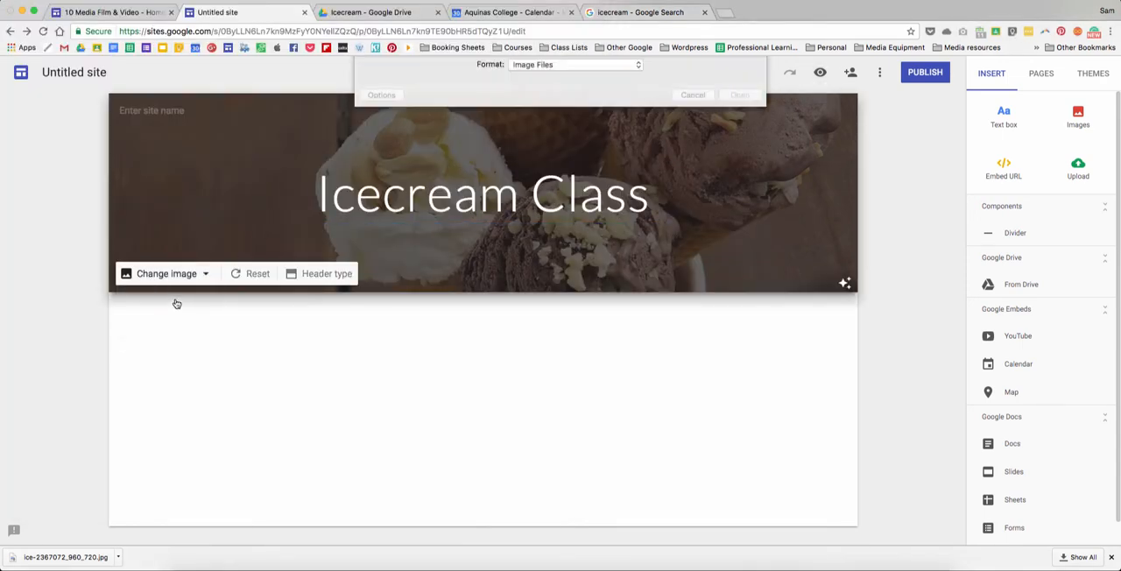
{"action": "mouse_move", "coordinate": [482, 138]}
{"action": "left_mouse_down"}
{"action": "mouse_move", "coordinate": [324, 163]}
{"action": "mouse_move", "coordinate": [487, 138]}
{"action": "left_mouse_up"}
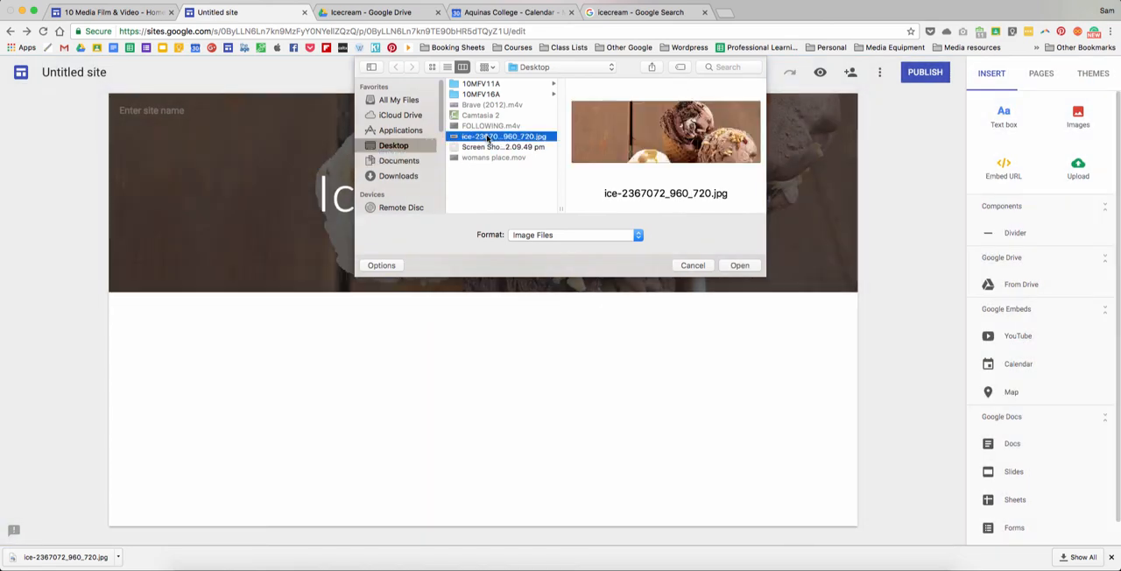
{"action": "left_click", "coordinate": [732, 266]}
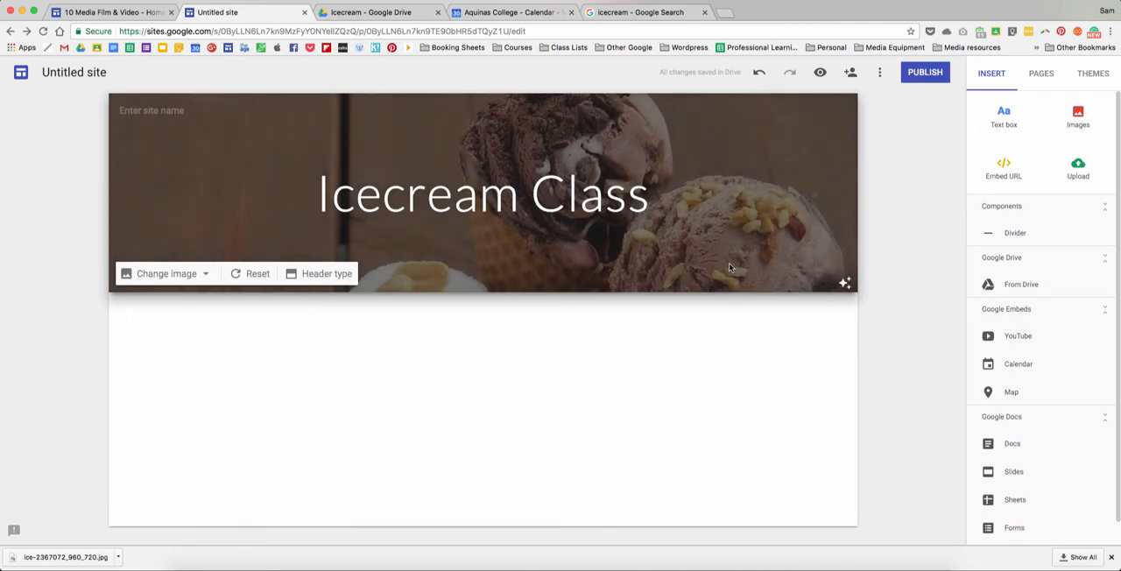
- Return to the icecream image results and open the Pexels photo of a hand holding a chocolate ice cream cone
{"action": "left_click", "coordinate": [611, 14]}
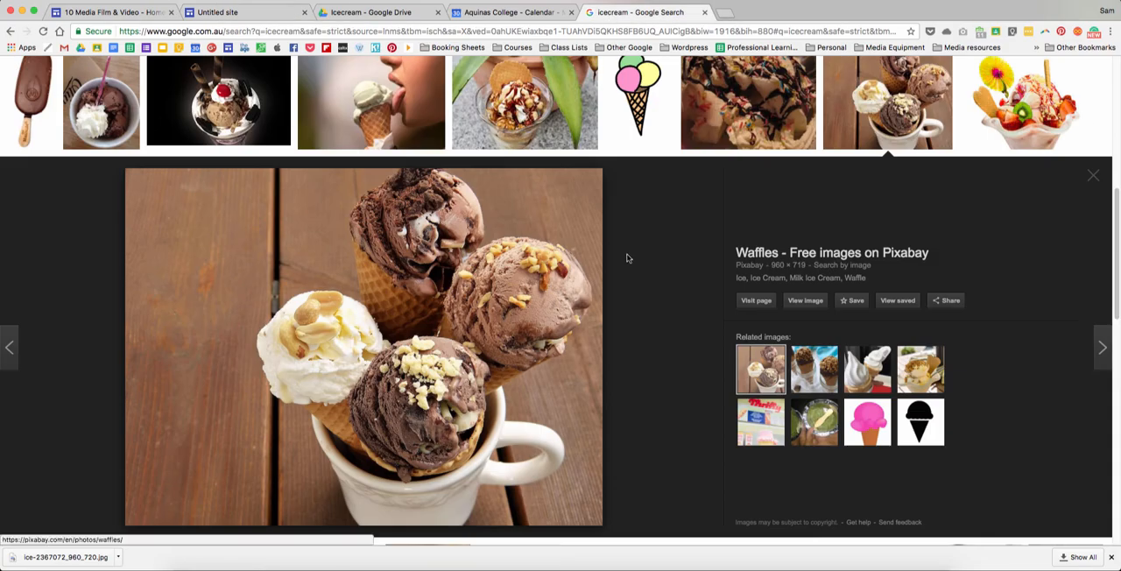
{"action": "scroll", "coordinate": [627, 259], "scroll_direction": "up", "scroll_amount": 5}
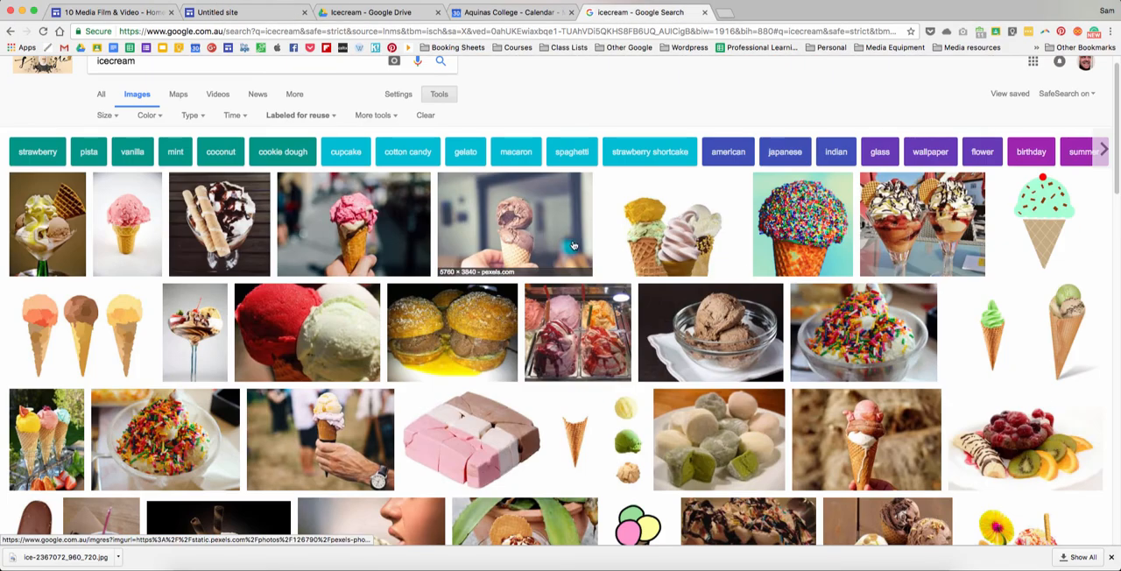
{"action": "left_click", "coordinate": [531, 239]}
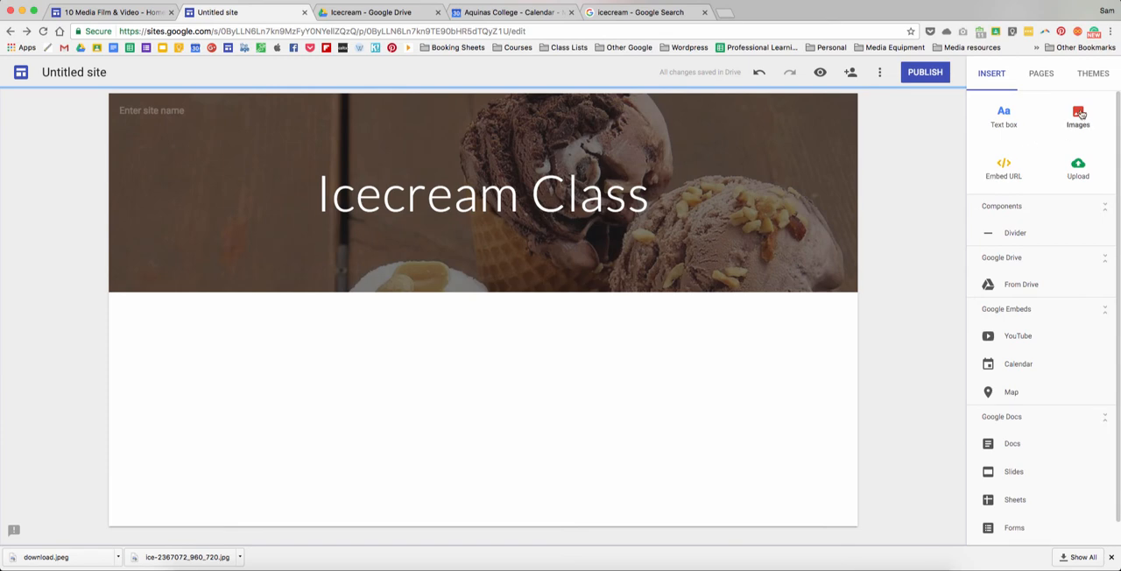
- Start inserting an image by URL on the site and copy the address of the full-size Pexels cone photo
{"action": "left_click", "coordinate": [1078, 115]}
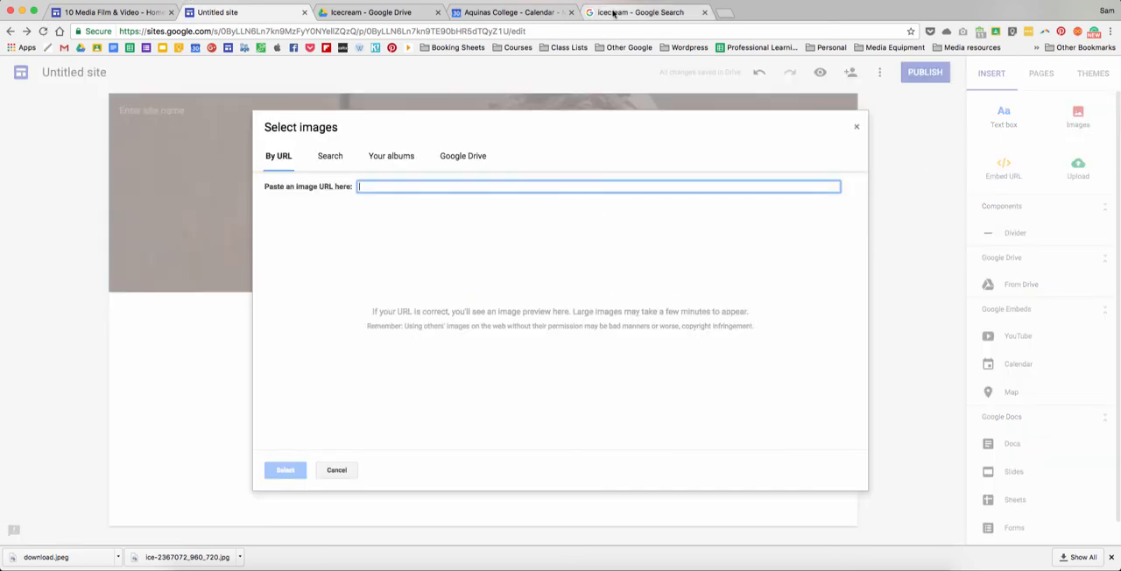
{"action": "left_click", "coordinate": [613, 12]}
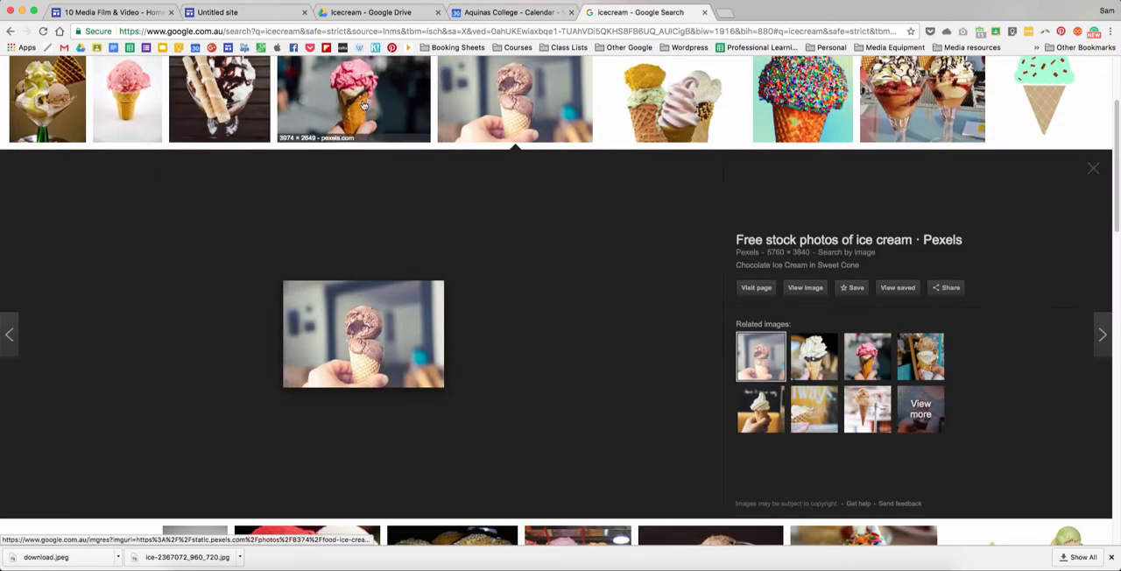
{"action": "left_click", "coordinate": [806, 288]}
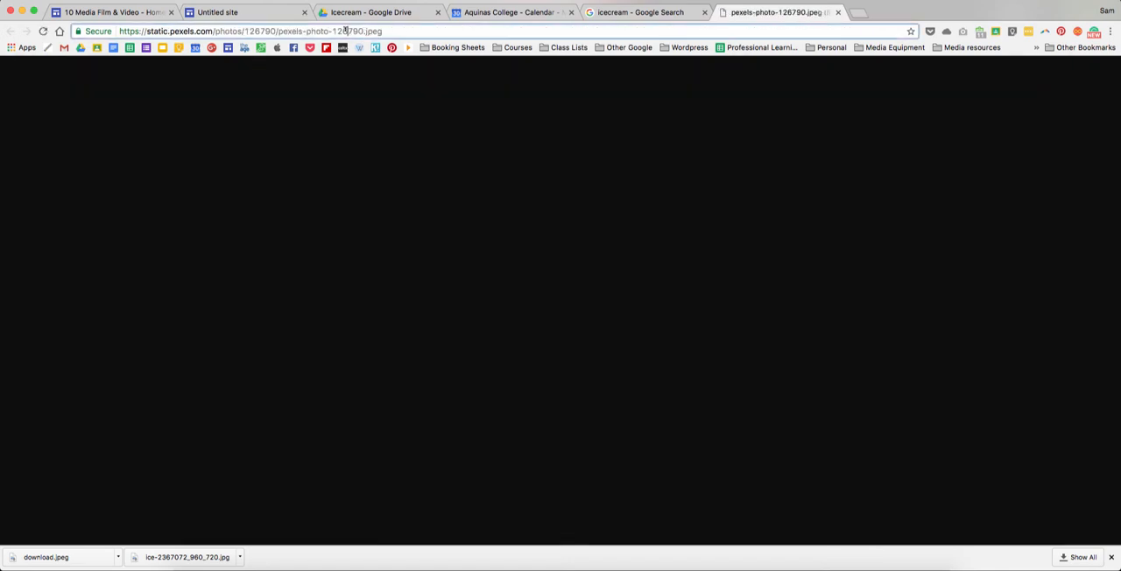
{"action": "left_click", "coordinate": [346, 31]}
{"action": "key", "text": "super+c"}
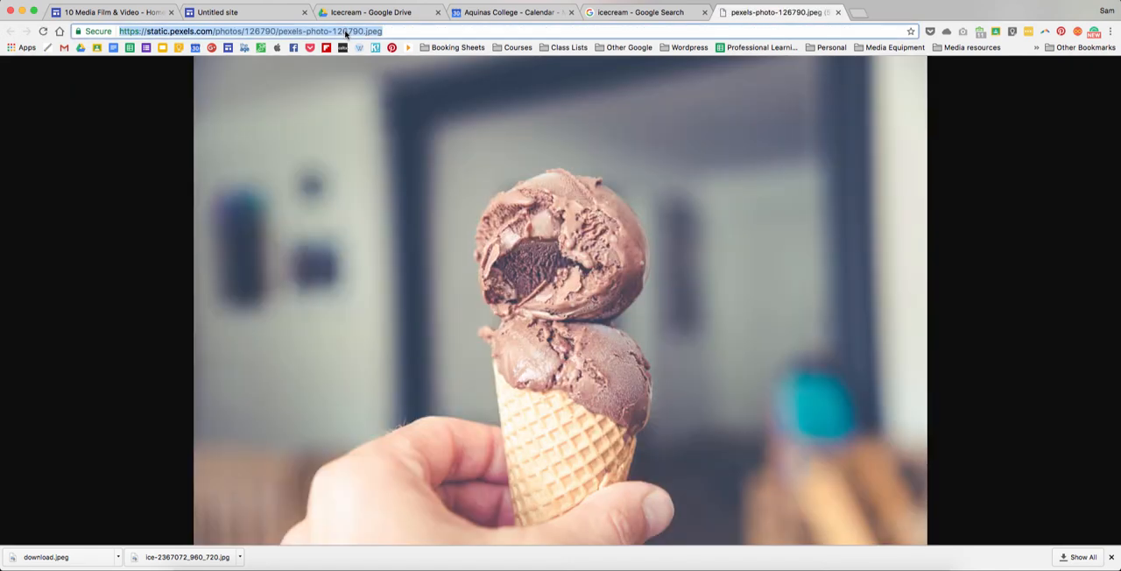
{"action": "left_click", "coordinate": [228, 12]}
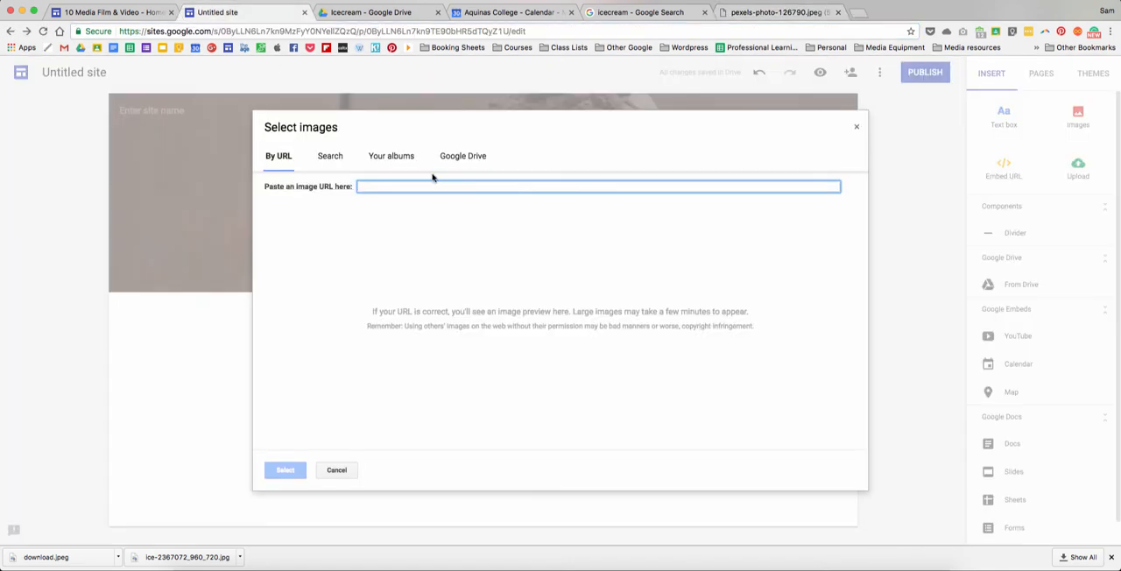
{"action": "key", "text": "super+v"}
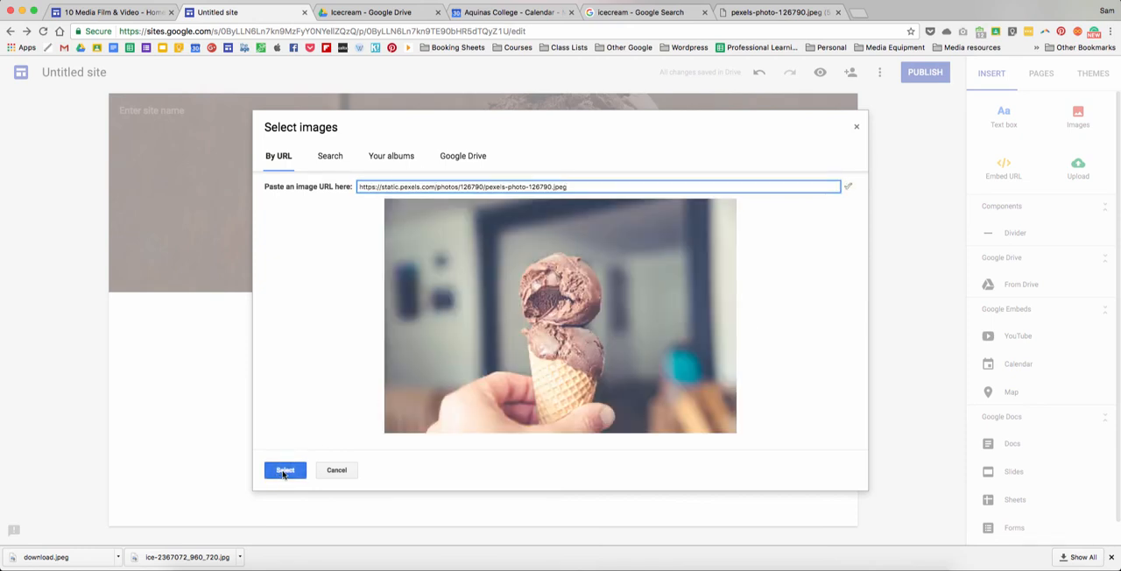
{"action": "left_click", "coordinate": [284, 471]}
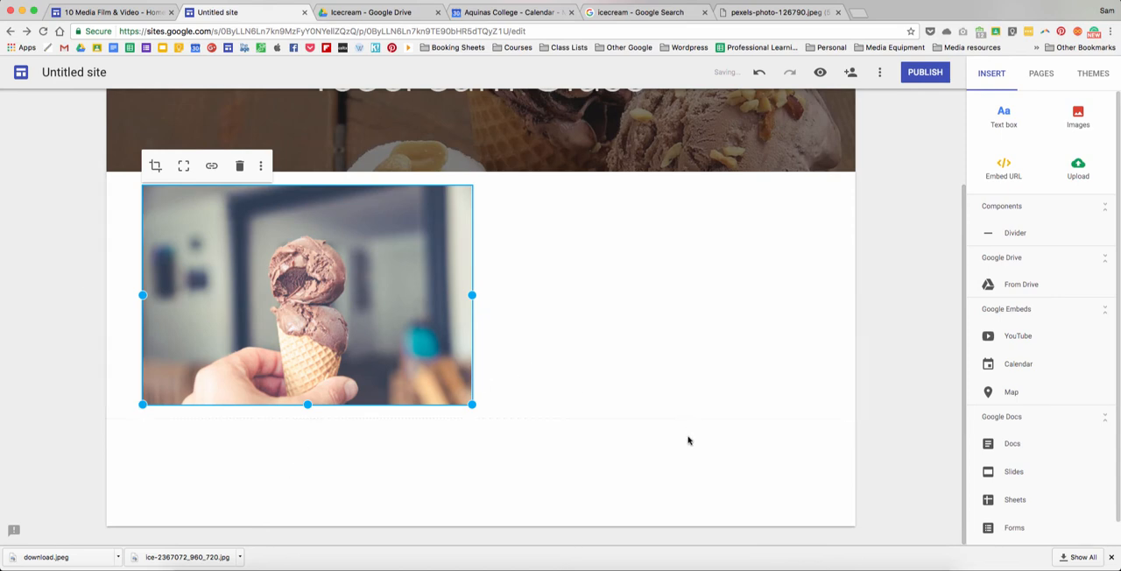
- Add a text box below the photo reading "Hi. Welcome to the icecream class!" and look through its text styles without changing the style
{"action": "scroll", "coordinate": [866, 259], "scroll_direction": "up", "scroll_amount": 3}
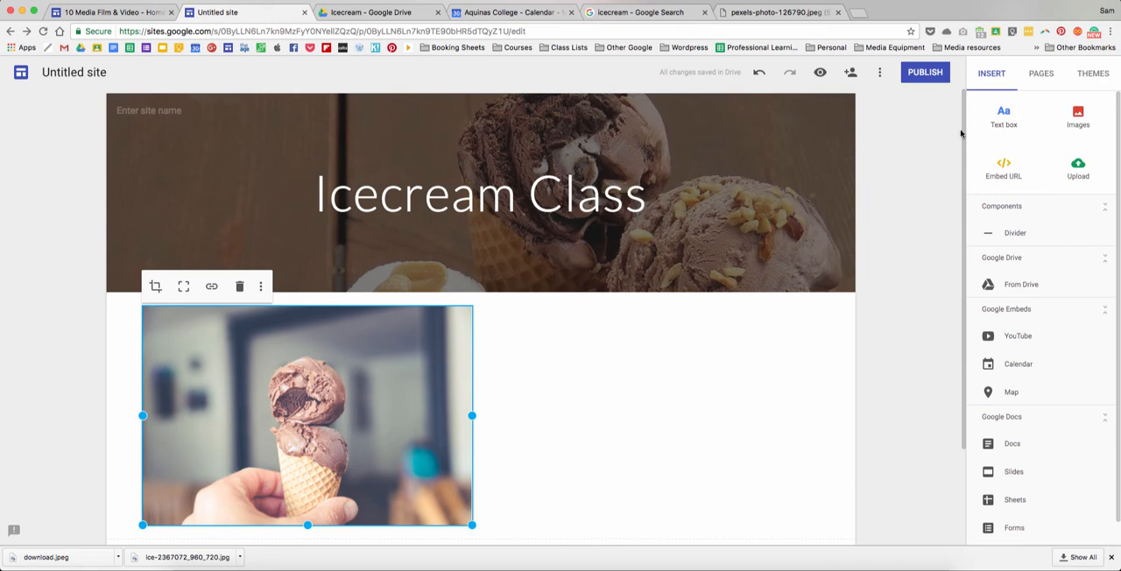
{"action": "left_click", "coordinate": [1004, 116]}
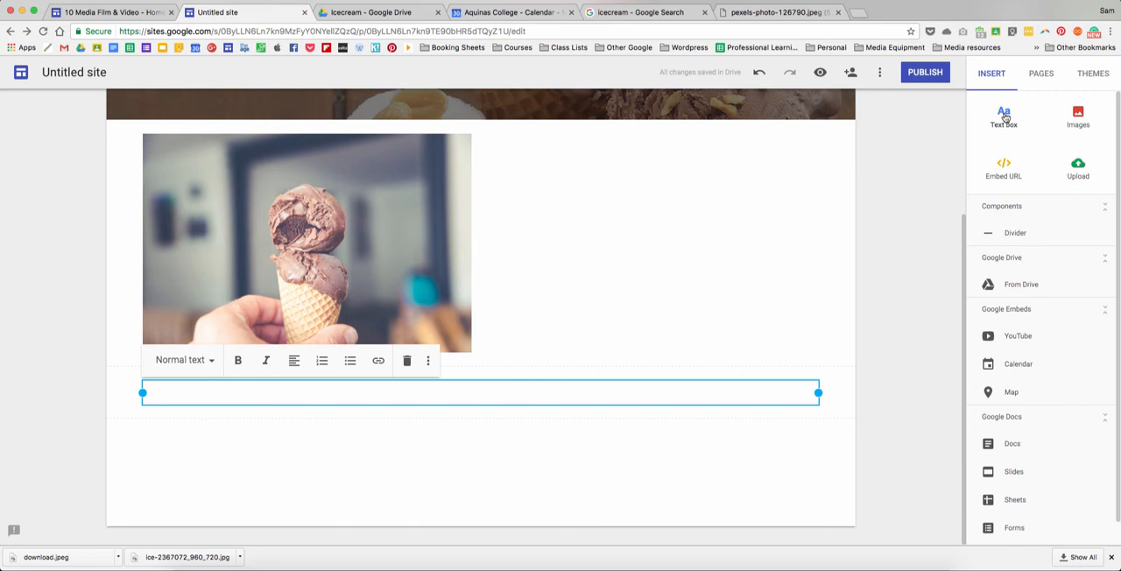
{"action": "type", "text": "Hi. Welcome to the icecream class!"}
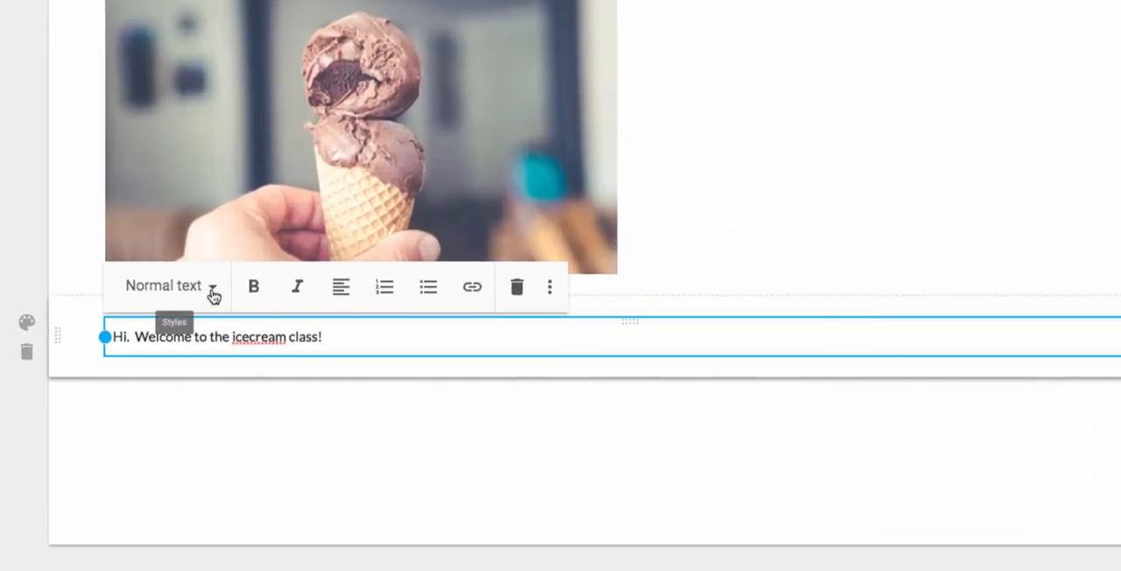
{"action": "left_click", "coordinate": [213, 296]}
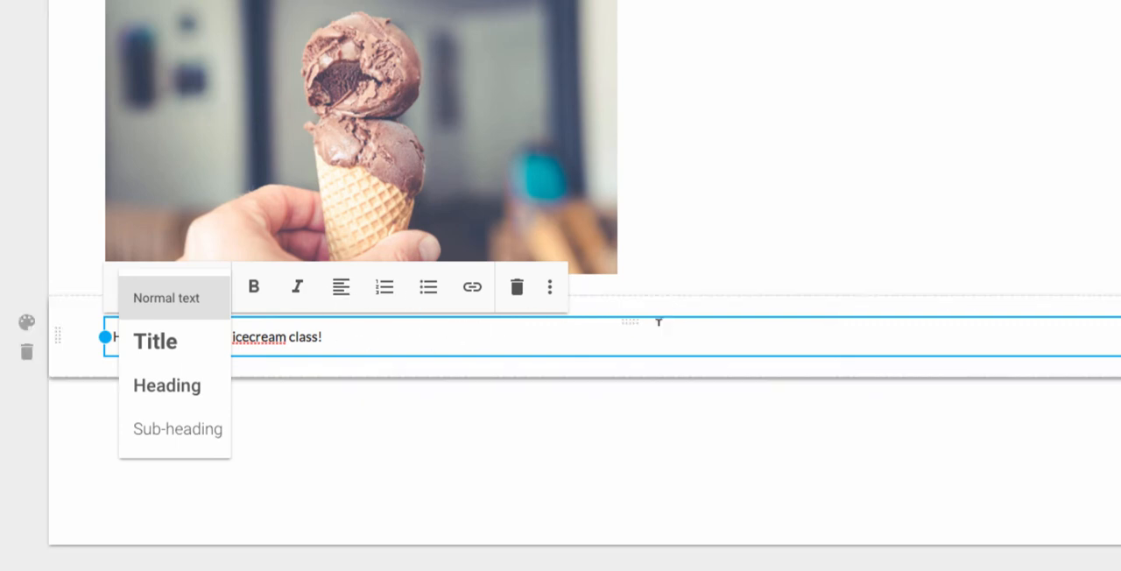
{"action": "left_click", "coordinate": [377, 400]}
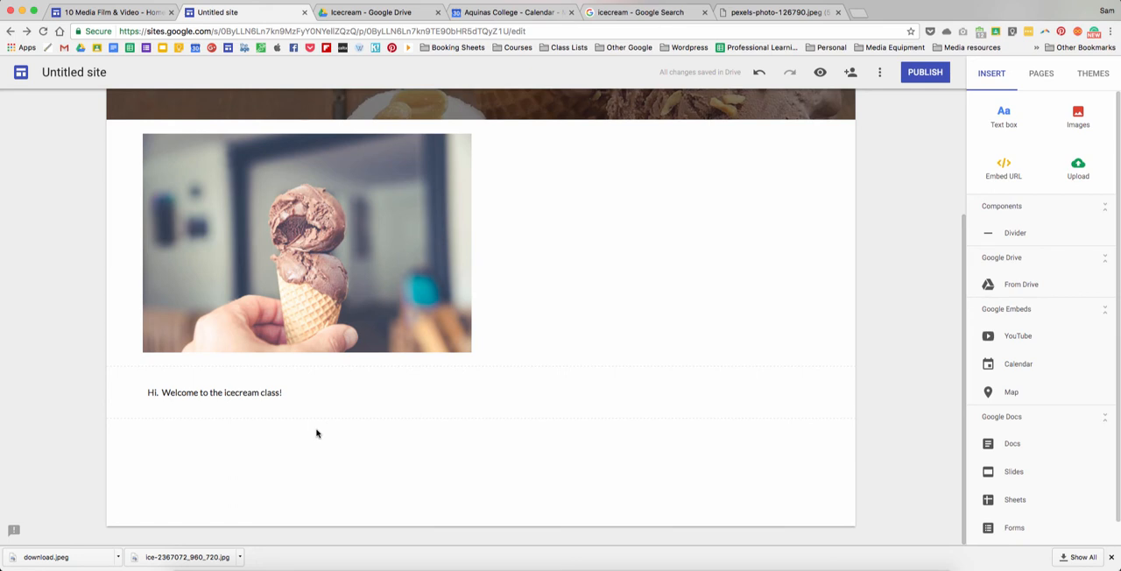
- Narrow the "Hi. Welcome to the icecream class!" text box to match the width of the photo above it
{"action": "left_click", "coordinate": [361, 393]}
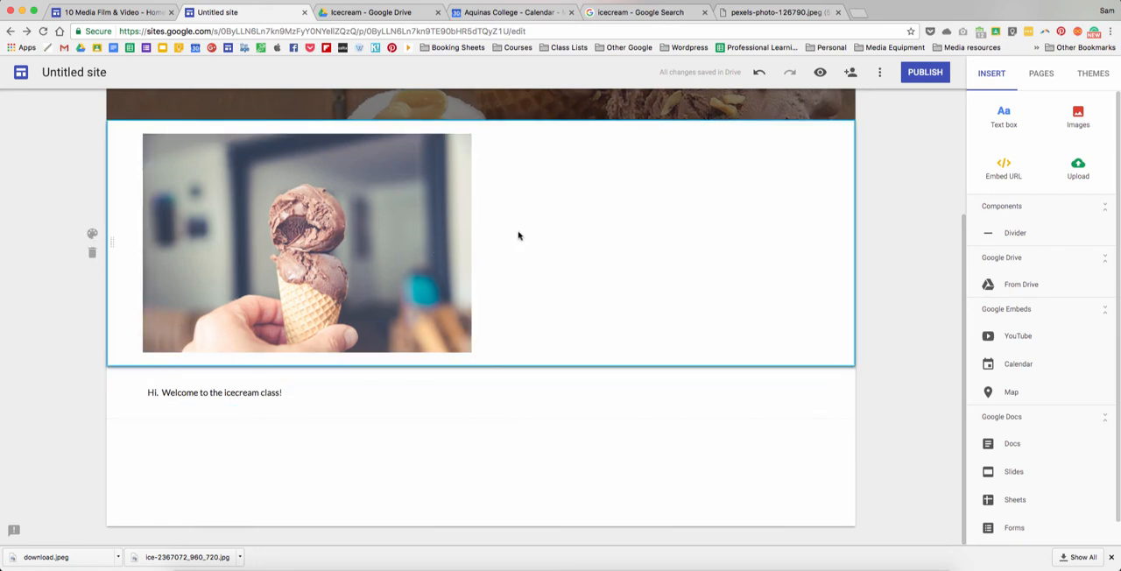
{"action": "left_click", "coordinate": [320, 391]}
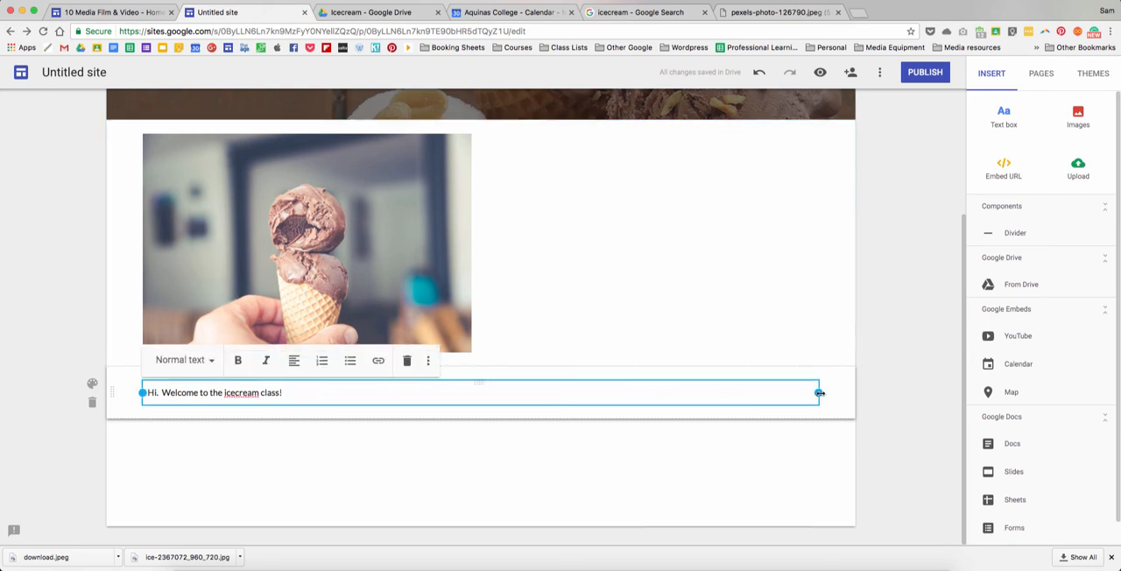
{"action": "left_click_drag", "start_coordinate": [818, 393], "coordinate": [470, 392]}
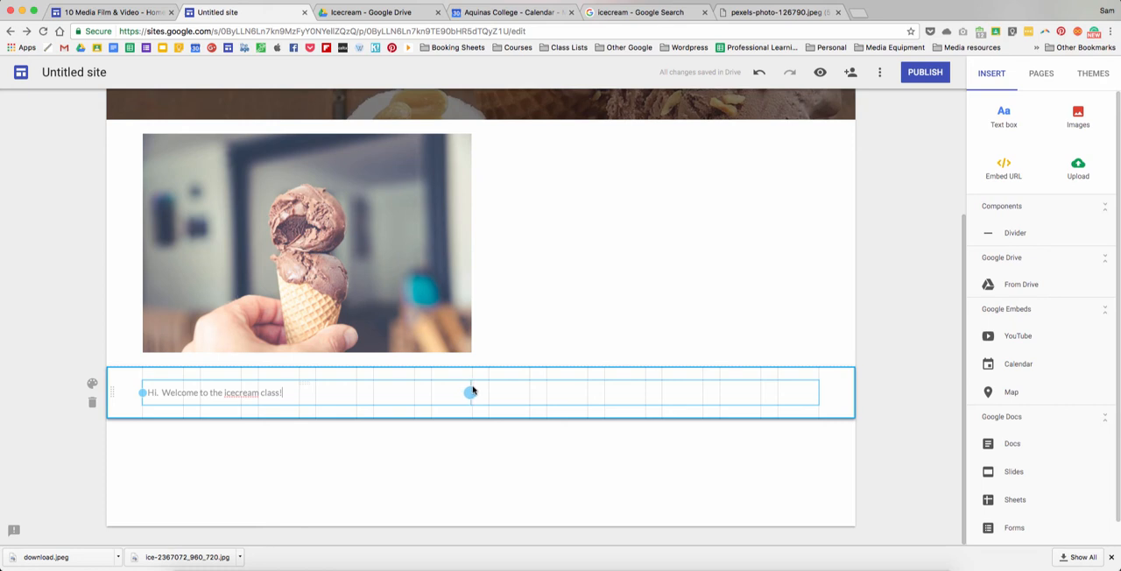
{"action": "left_click_drag", "start_coordinate": [471, 390], "coordinate": [471, 389]}
{"action": "left_click_drag", "start_coordinate": [470, 390], "coordinate": [470, 392]}
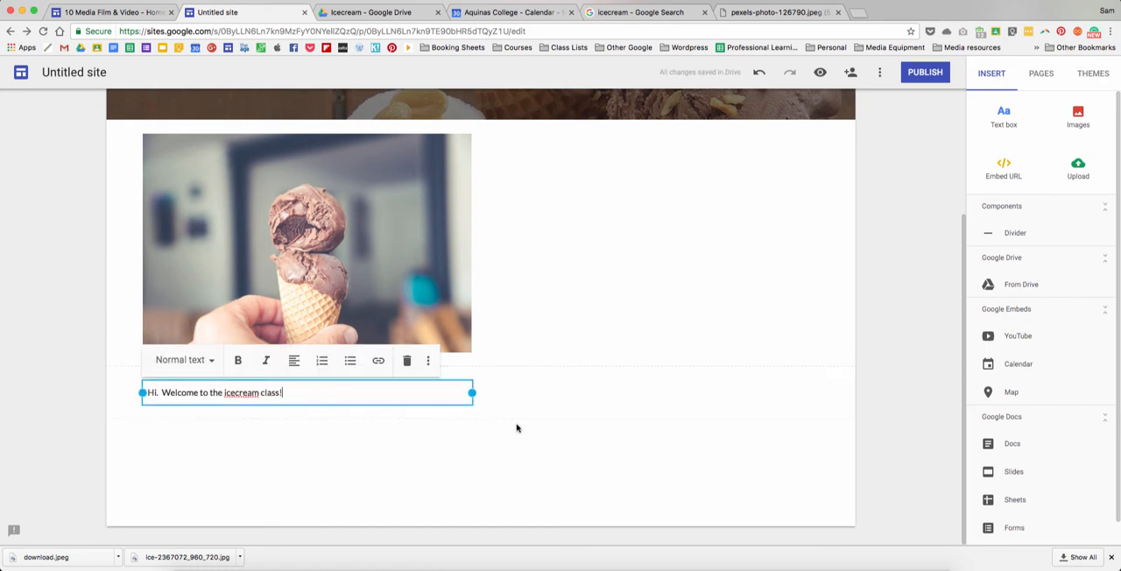
- Move the ice cream cone photo to the right half of its section
{"action": "left_click", "coordinate": [489, 160]}
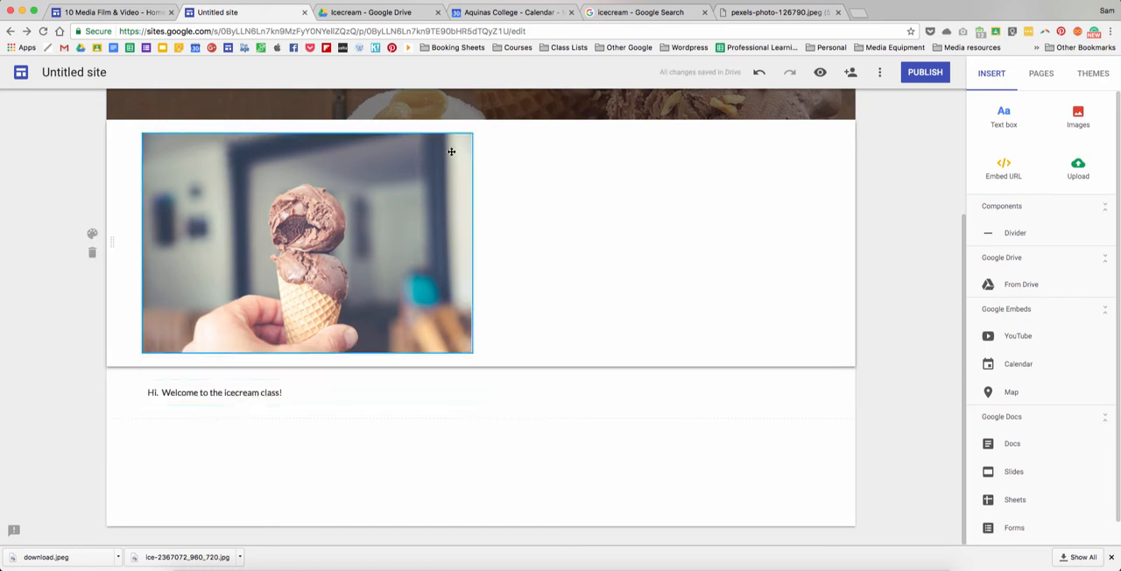
{"action": "left_click", "coordinate": [448, 150]}
{"action": "left_click", "coordinate": [460, 133]}
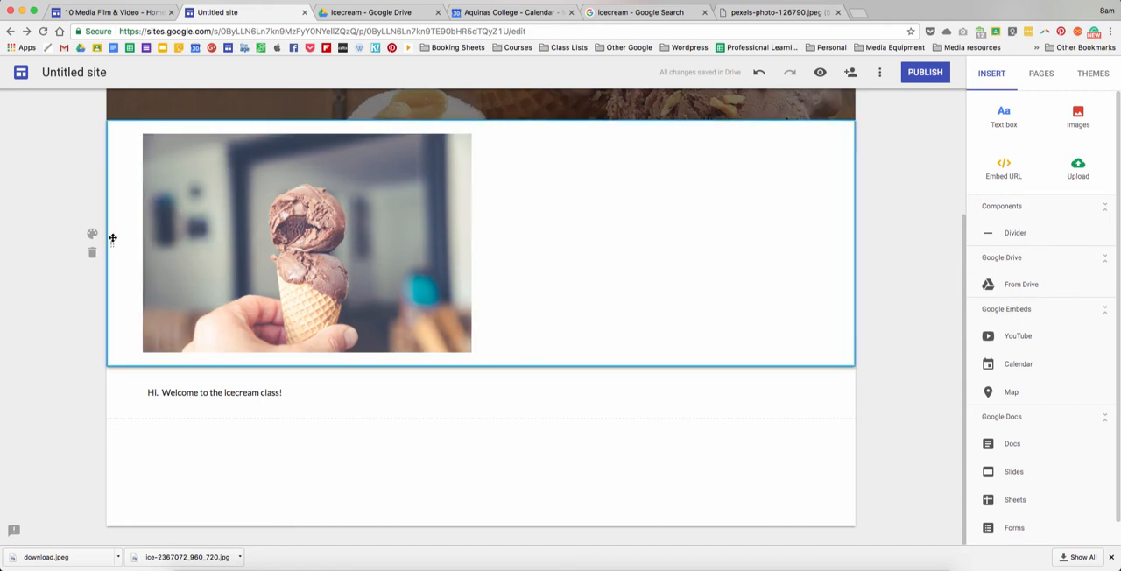
{"action": "left_click_drag", "start_coordinate": [109, 241], "coordinate": [243, 280]}
{"action": "left_click_drag", "start_coordinate": [350, 244], "coordinate": [653, 253]}
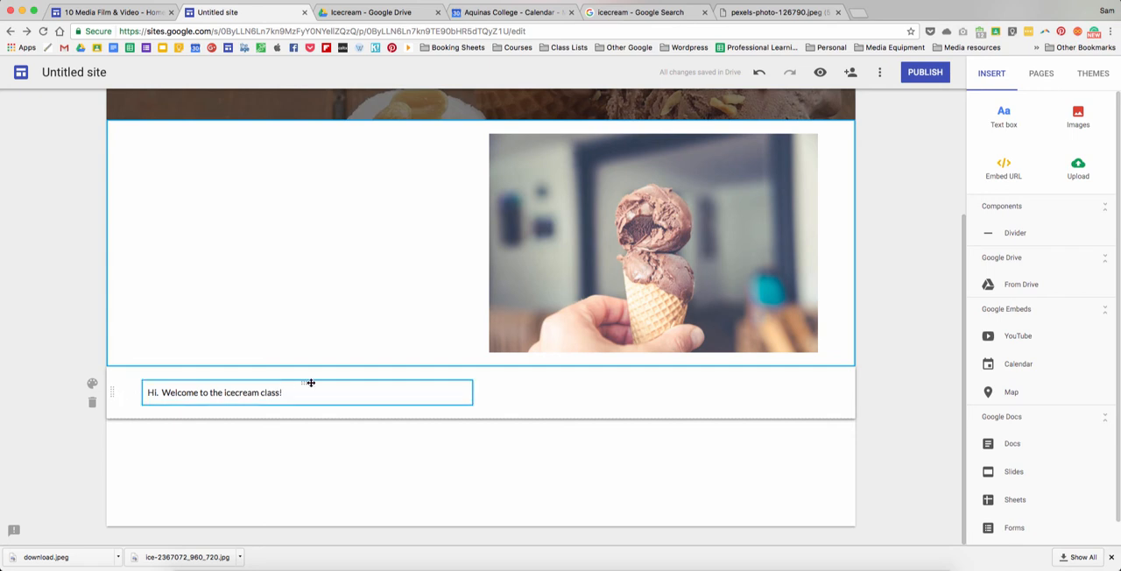
- Move the welcome text box up into the photo's section, in the empty space beside the cone photo
{"action": "left_click_drag", "start_coordinate": [310, 383], "coordinate": [229, 179]}
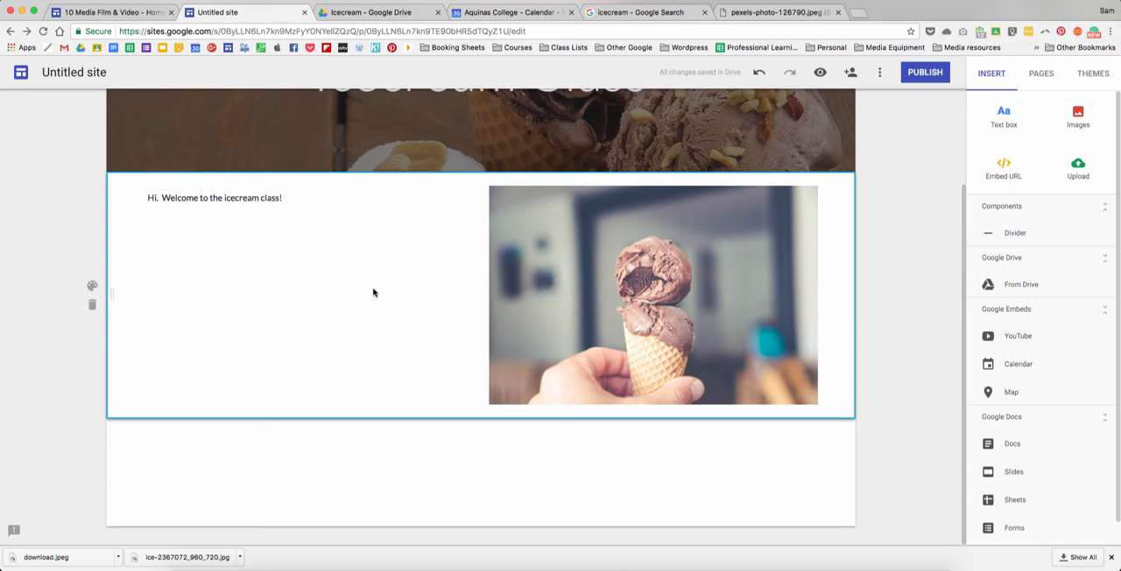
{"action": "scroll", "coordinate": [377, 302], "scroll_direction": "up", "scroll_amount": 3}
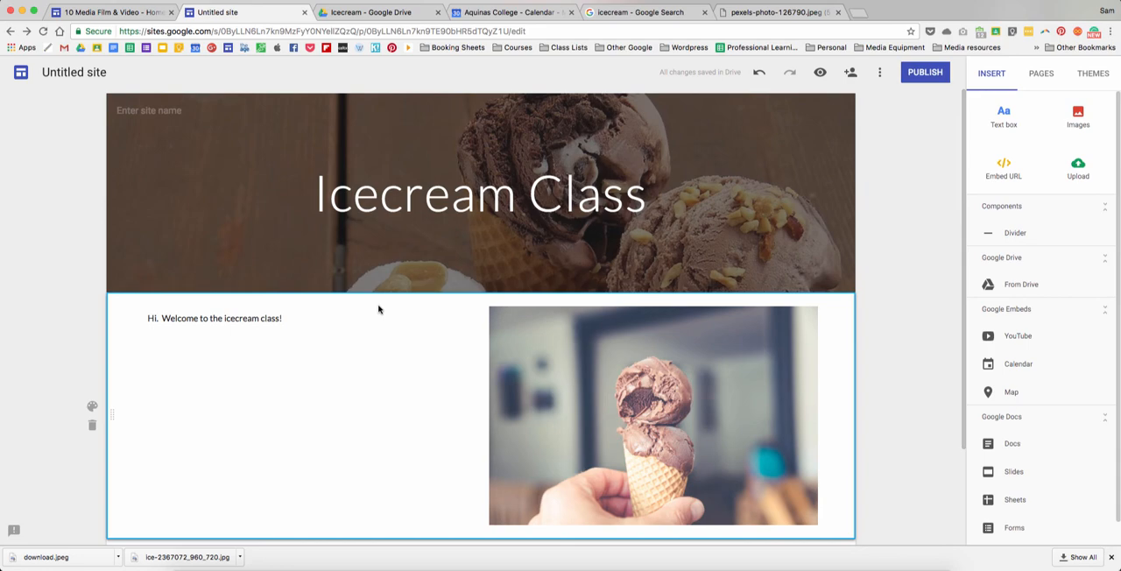
{"action": "mouse_move", "coordinate": [407, 294]}
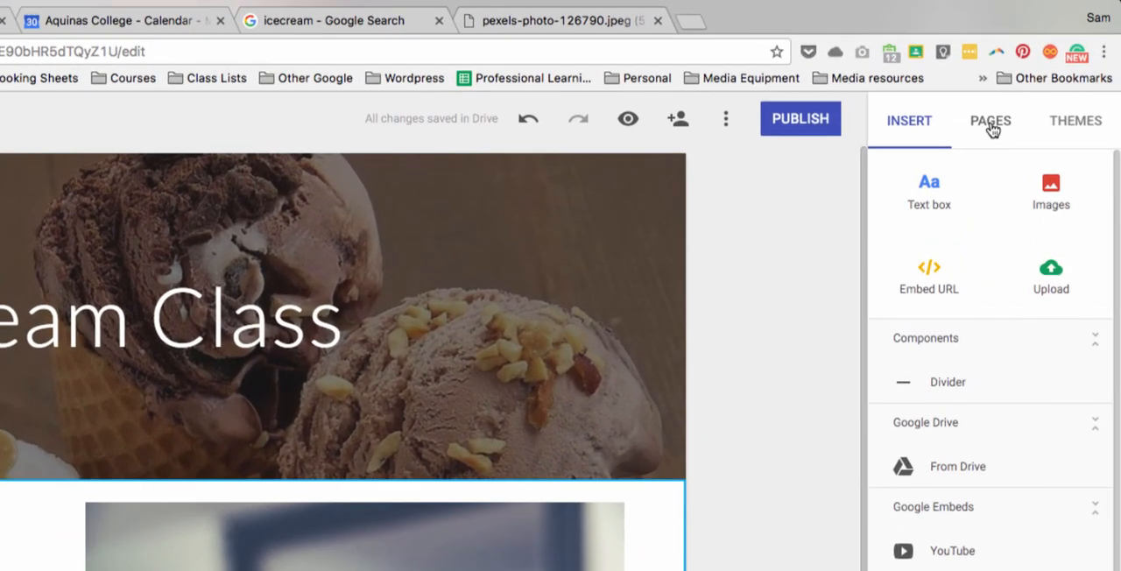
- Add a new page named Calendar to the site
{"action": "left_click", "coordinate": [991, 127]}
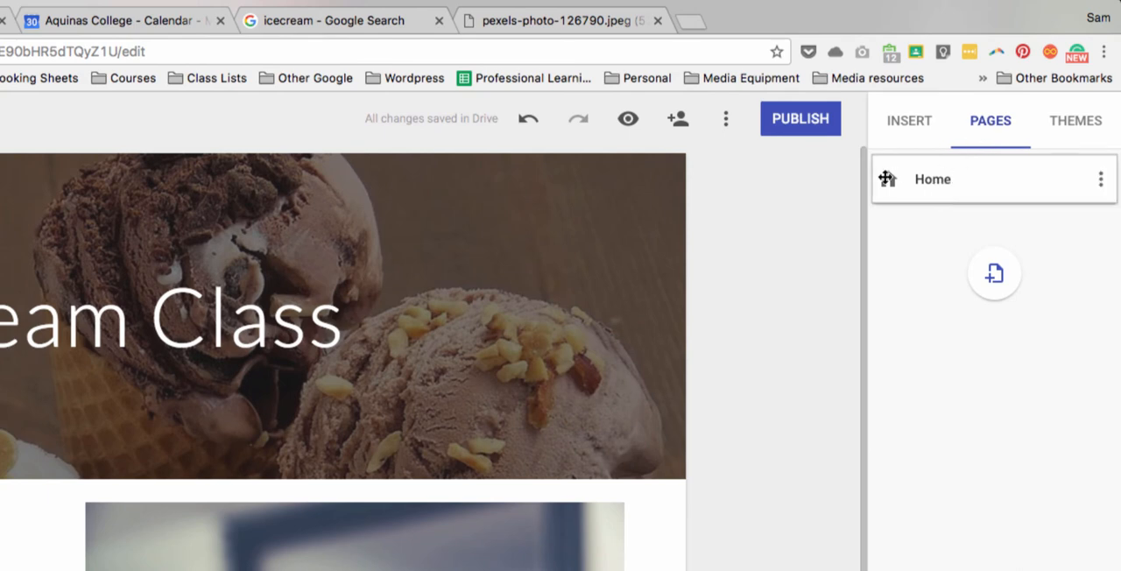
{"action": "left_click", "coordinate": [994, 273]}
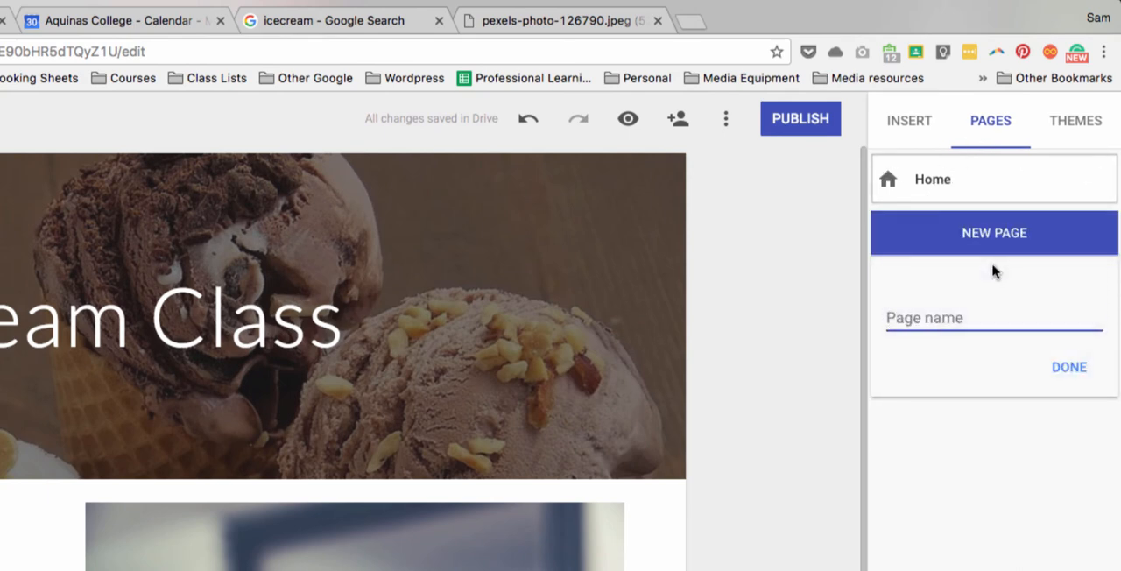
{"action": "type", "text": "Calendar"}
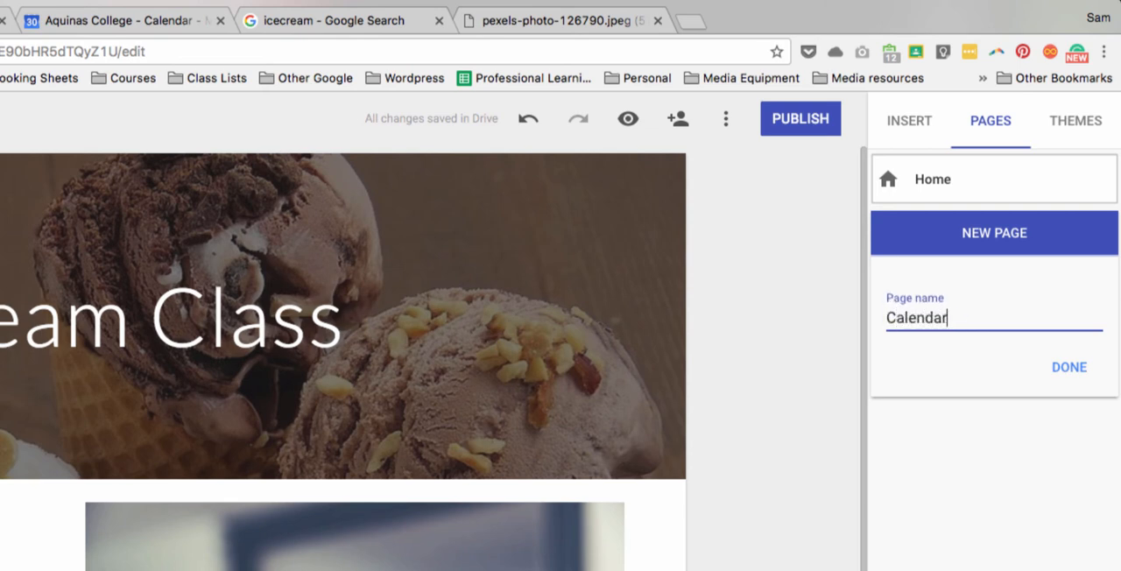
{"action": "left_click", "coordinate": [1069, 367]}
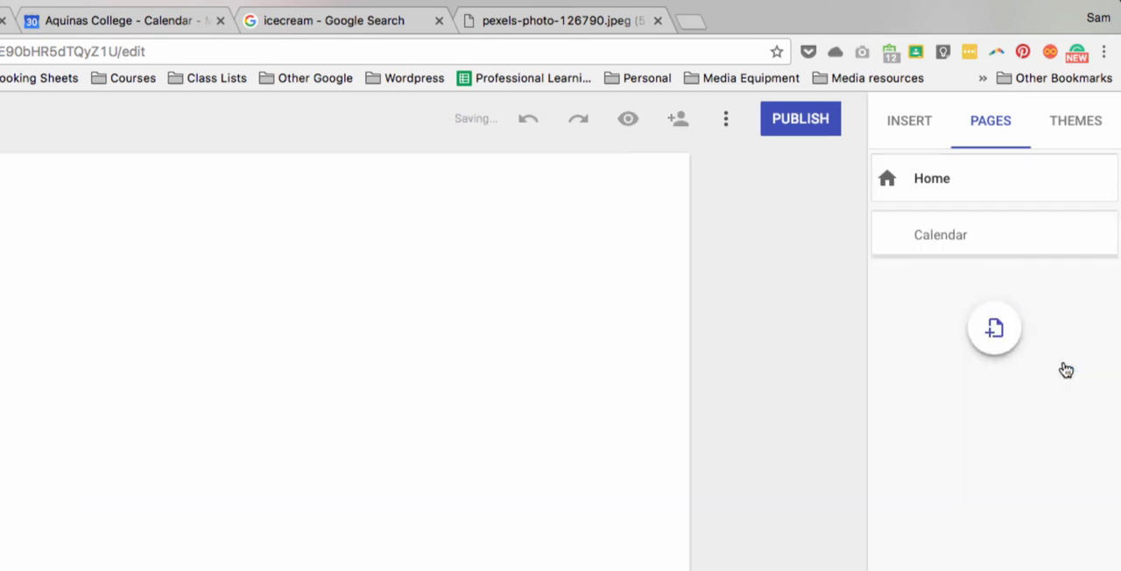
- Add another page named Cycle planners to the site
{"action": "left_click", "coordinate": [994, 328]}
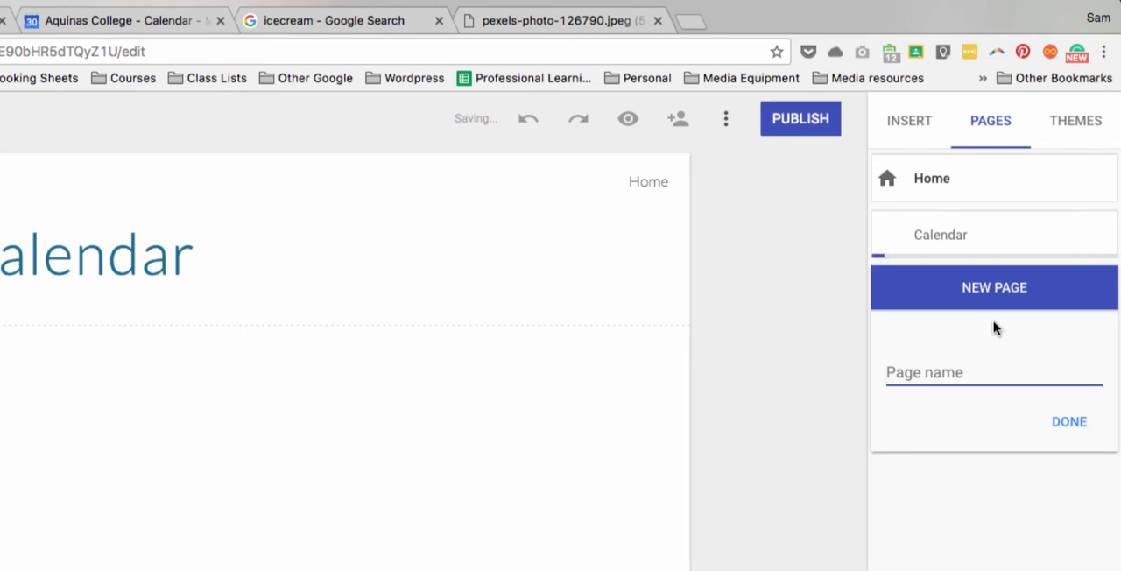
{"action": "type", "text": "Cycle"}
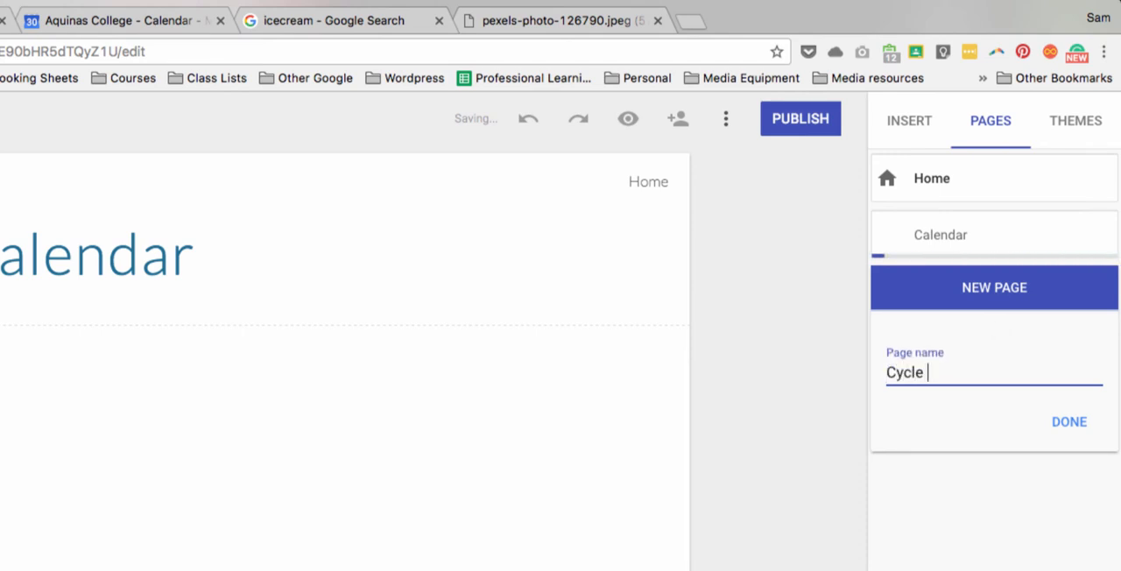
{"action": "type", "text": " planners"}
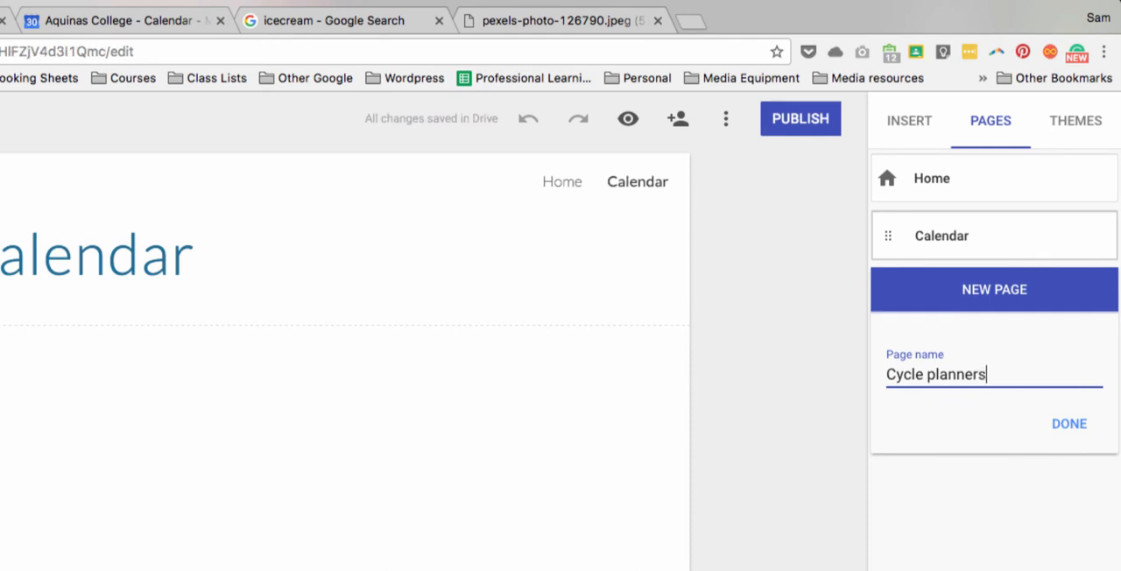
{"action": "left_click", "coordinate": [1077, 428]}
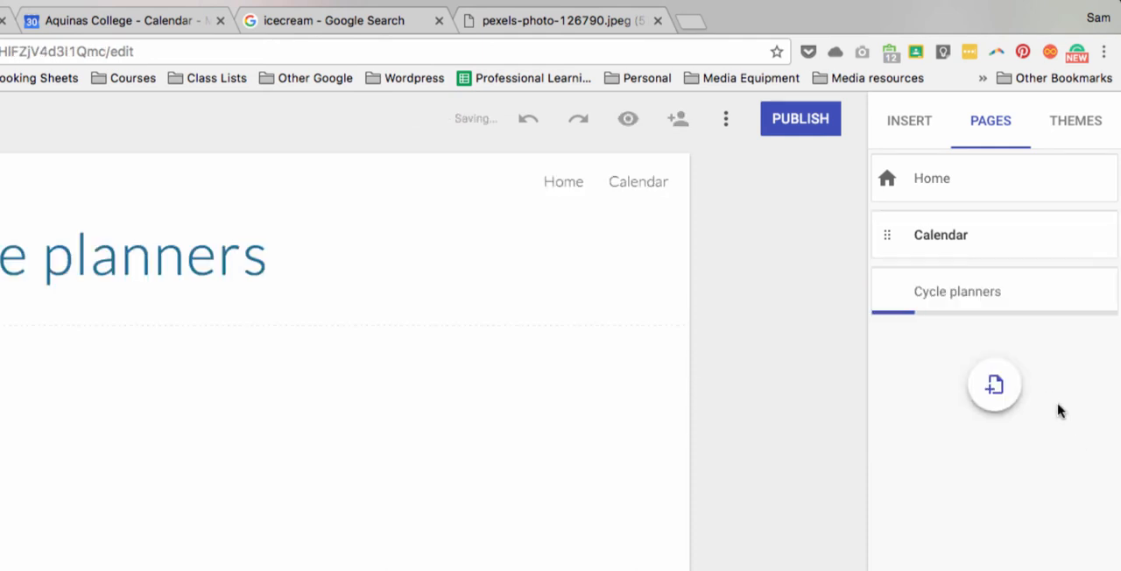
- Add a third new page named Icecream Task to the site
{"action": "left_click", "coordinate": [993, 385]}
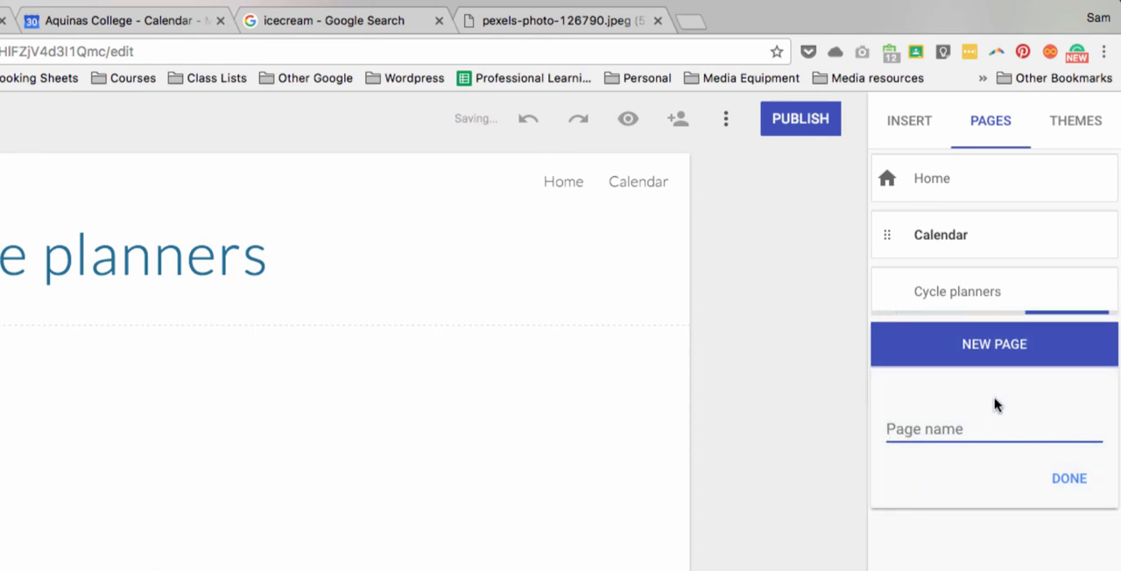
{"action": "left_click", "coordinate": [994, 411]}
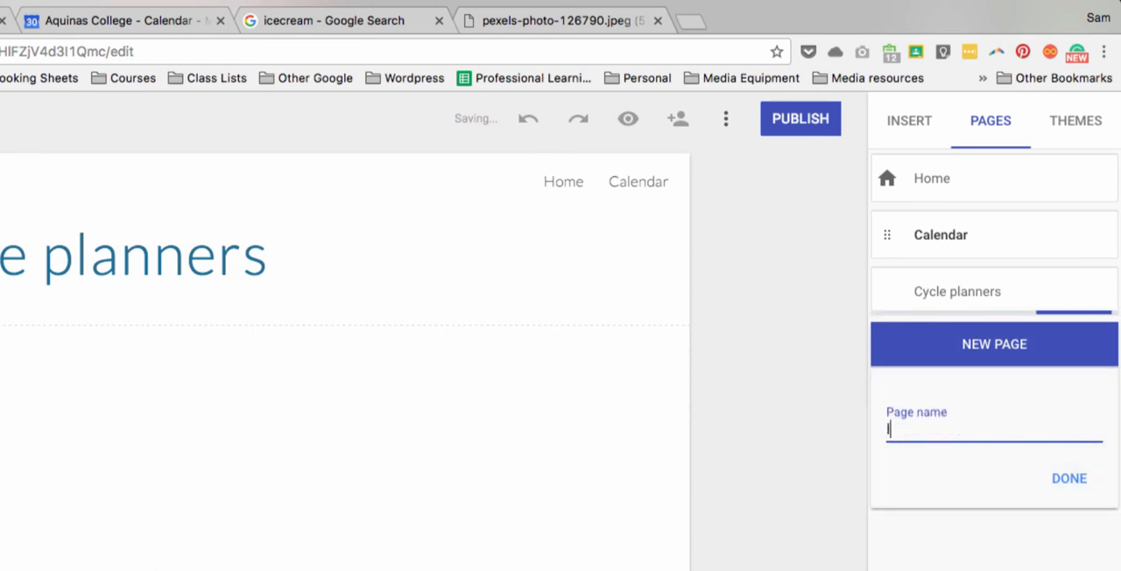
{"action": "type", "text": "Icecream "}
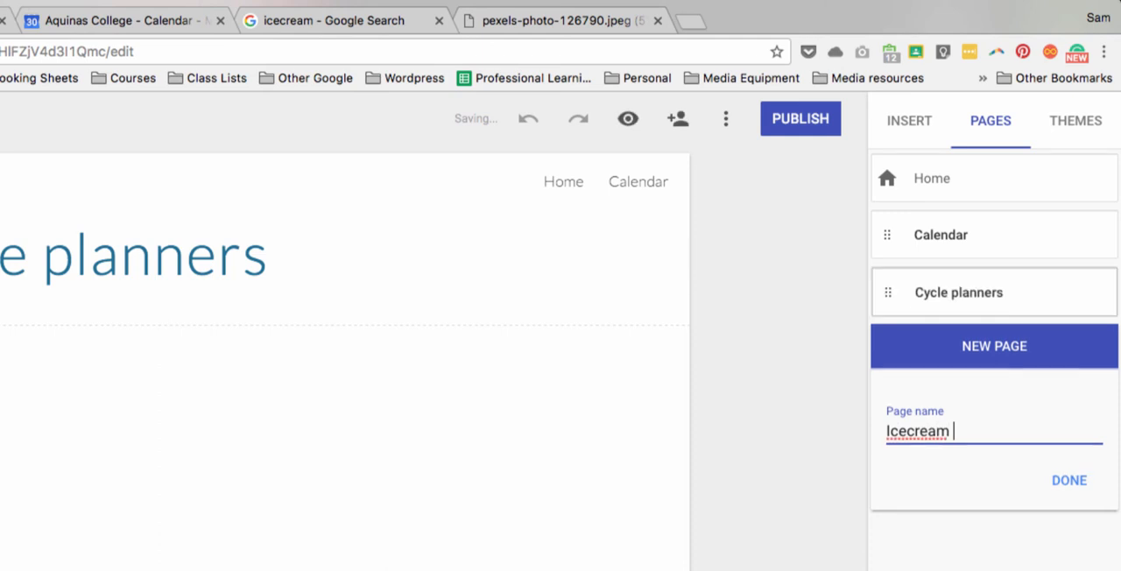
{"action": "type", "text": "Task"}
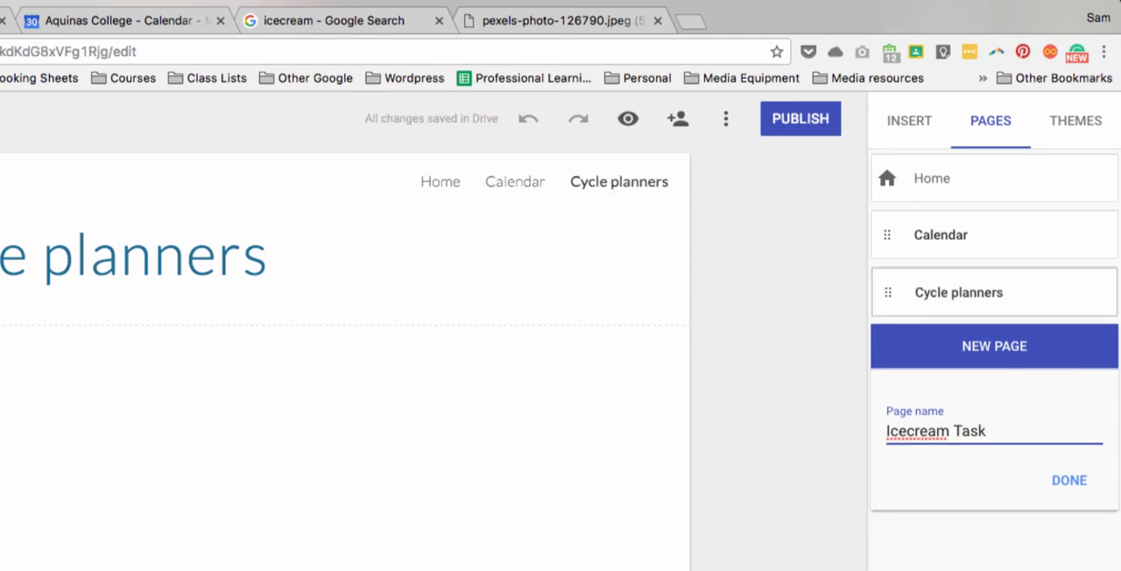
{"action": "left_click", "coordinate": [1062, 480]}
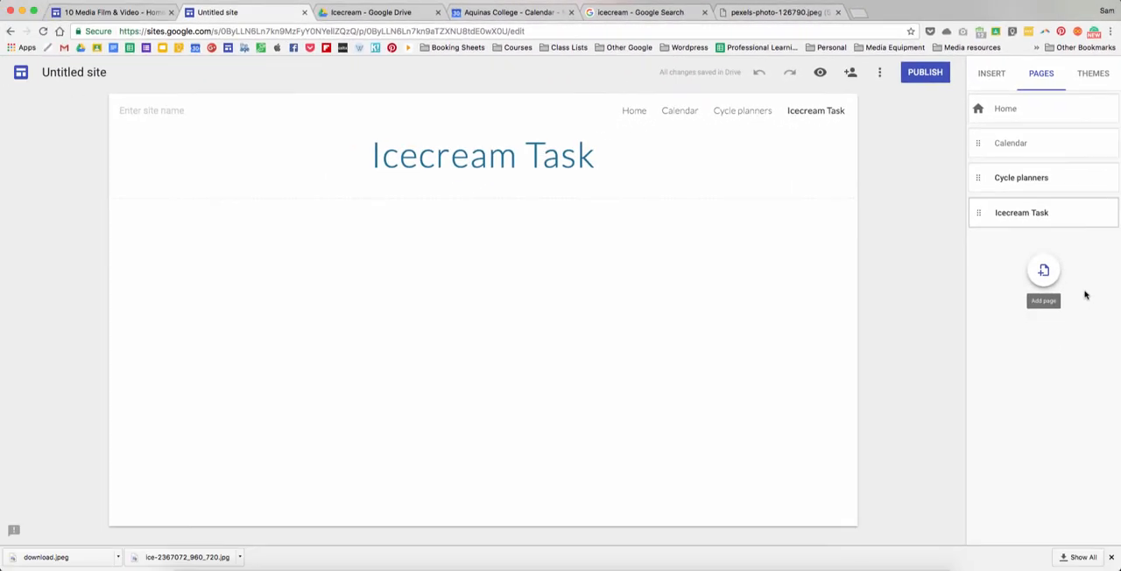
- Look through the Home, Calendar, Cycle planners and Icecream Task pages in turn, including the Icecream Task page's header type option
{"action": "left_click", "coordinate": [644, 112]}
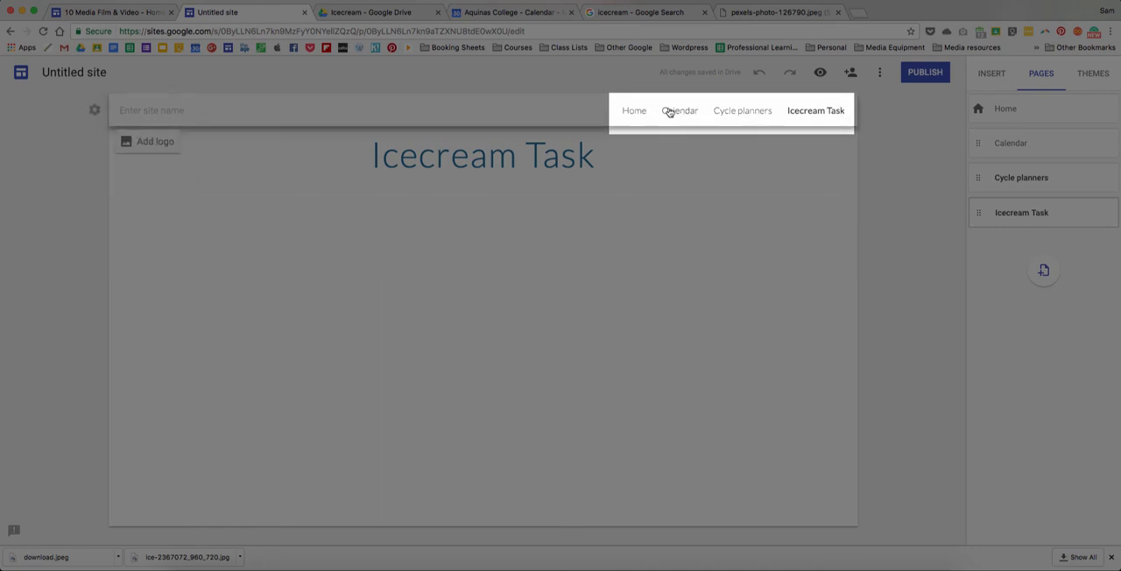
{"action": "left_click", "coordinate": [900, 125]}
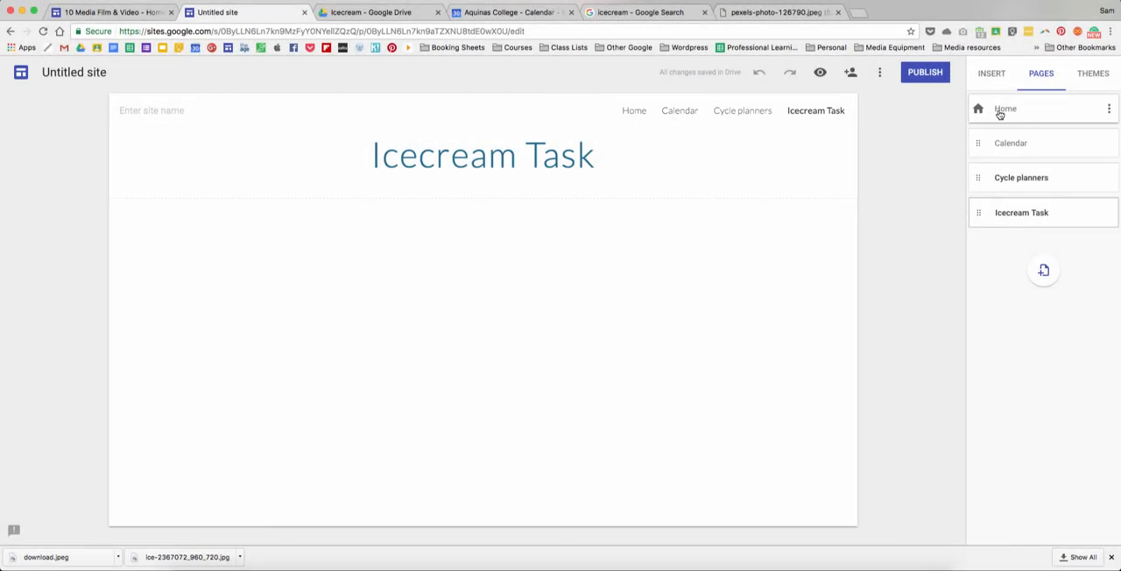
{"action": "left_click", "coordinate": [1001, 110]}
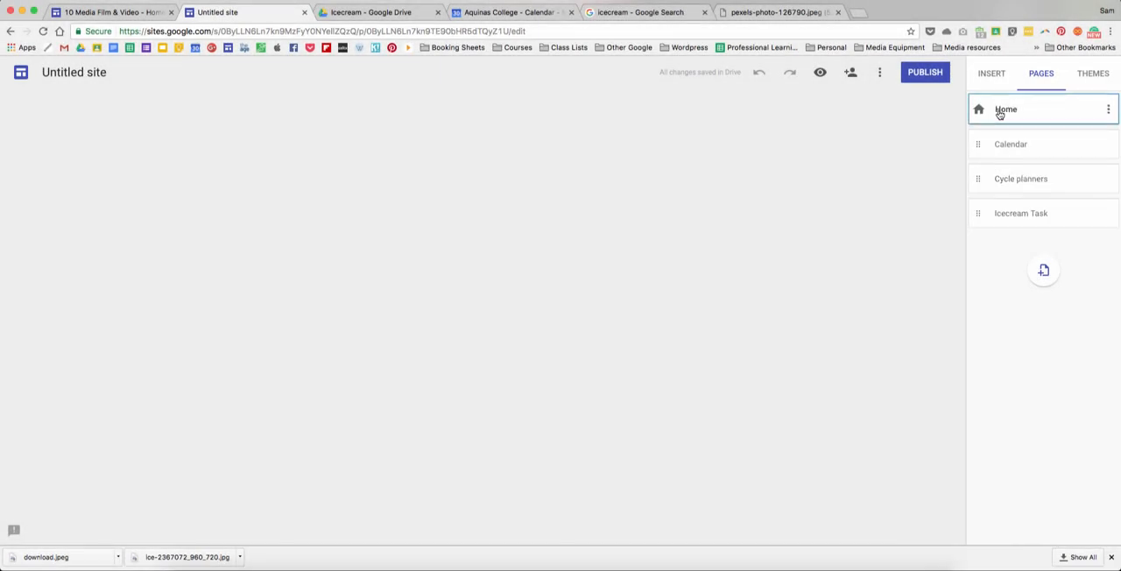
{"action": "left_click", "coordinate": [1013, 151]}
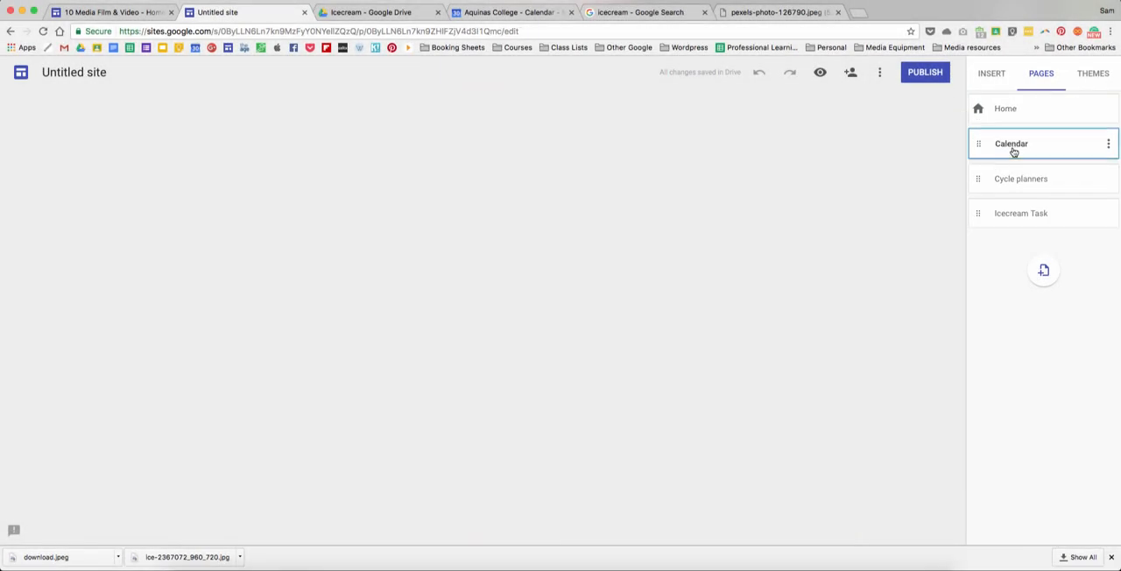
{"action": "left_click", "coordinate": [1019, 186]}
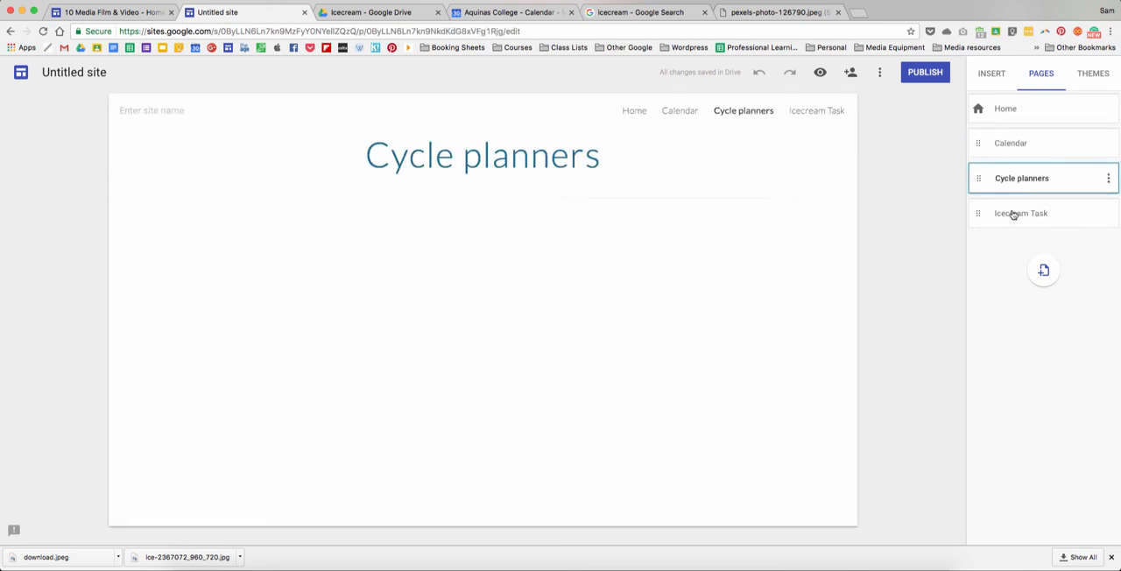
{"action": "left_click", "coordinate": [1013, 219]}
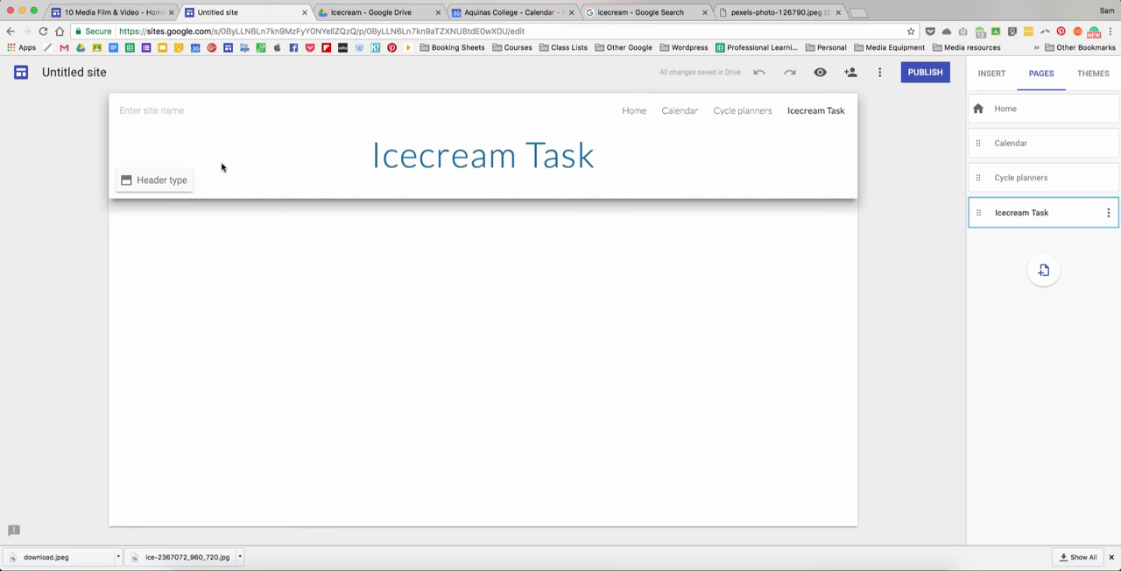
{"action": "left_click", "coordinate": [180, 181]}
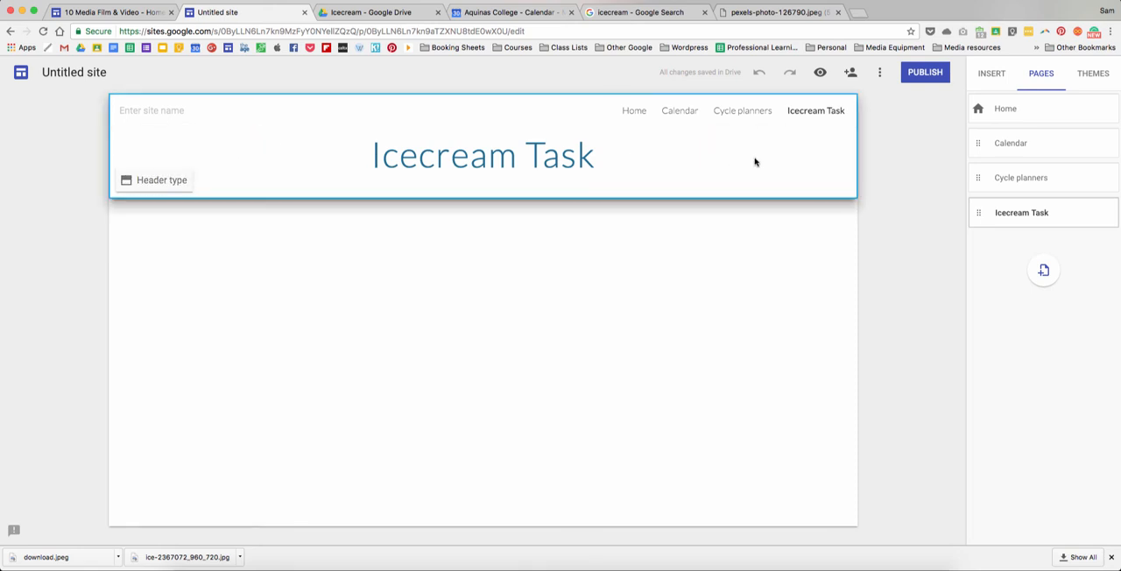
- Open the site's Calendar page, view the June 2017 class events in Google Calendar and return to the site
{"action": "left_click", "coordinate": [997, 147]}
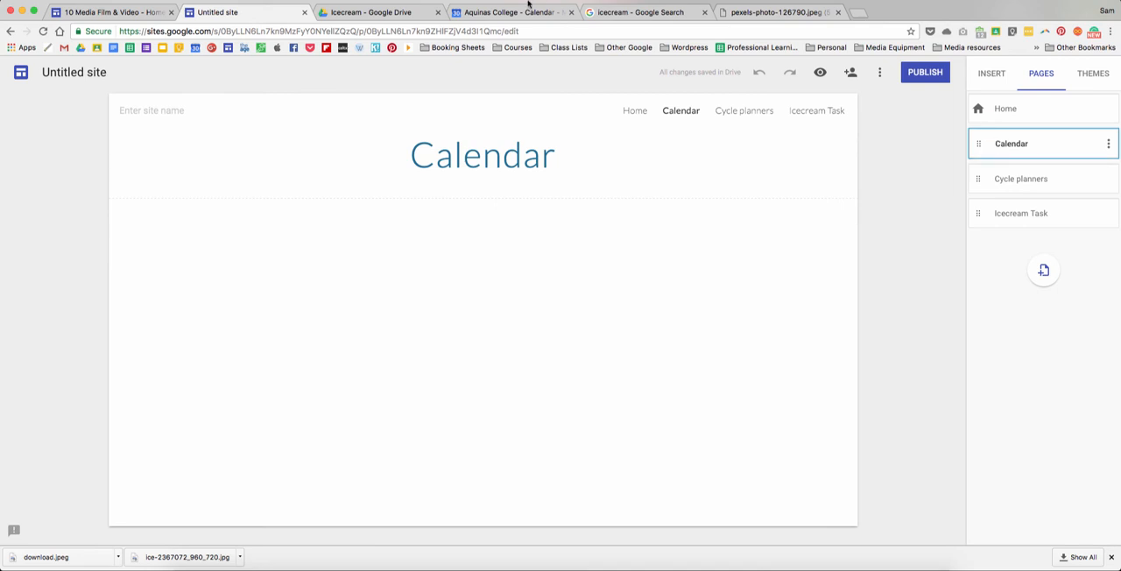
{"action": "left_click", "coordinate": [528, 7]}
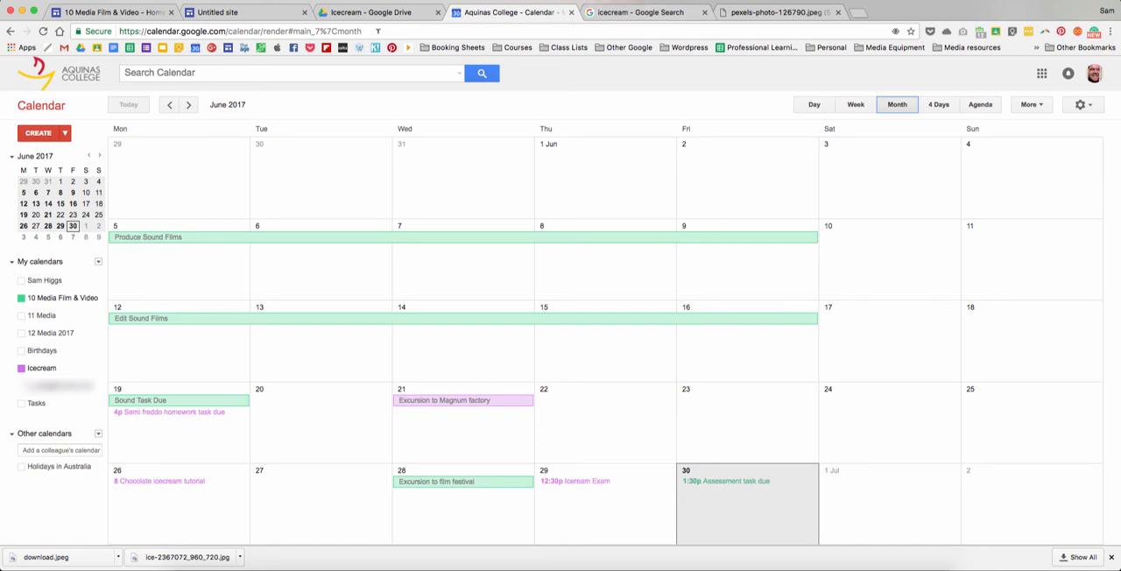
{"action": "left_click", "coordinate": [254, 13]}
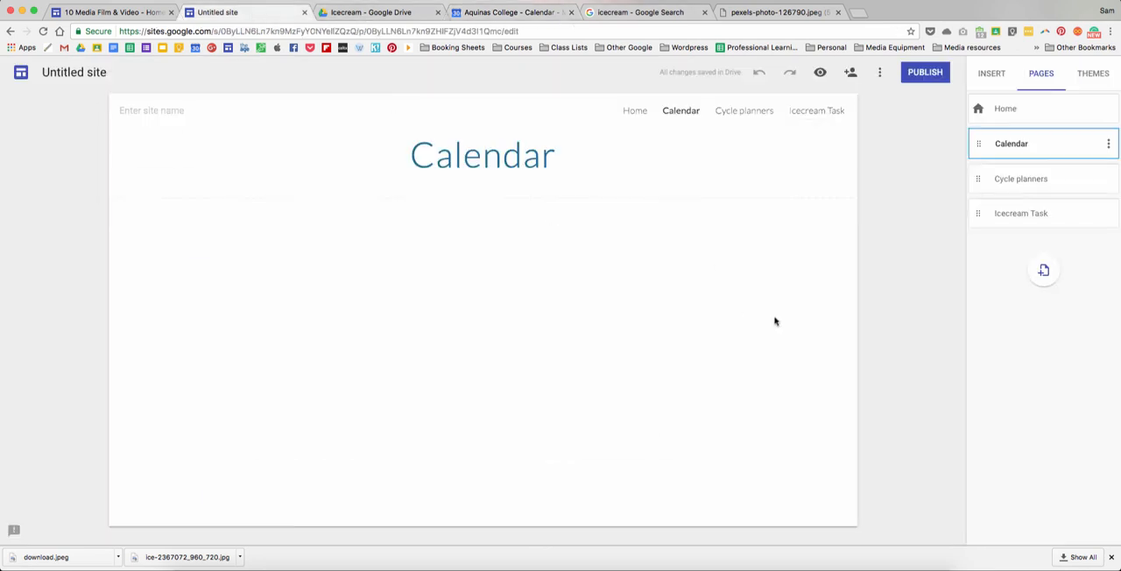
- Embed the Icecream calendar on the Calendar page
{"action": "left_click", "coordinate": [998, 83]}
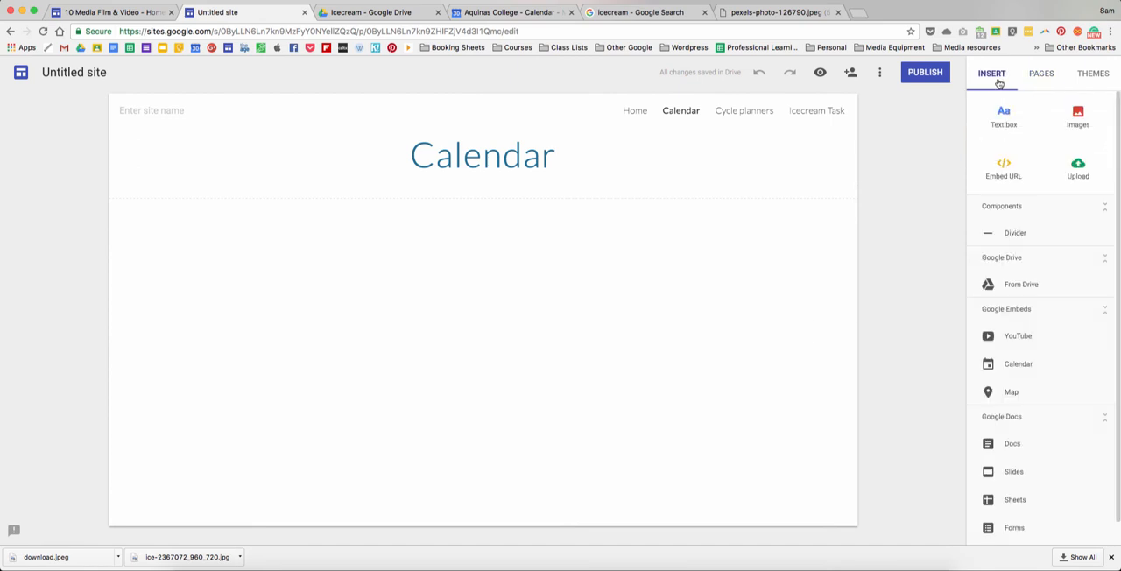
{"action": "left_click", "coordinate": [1012, 363]}
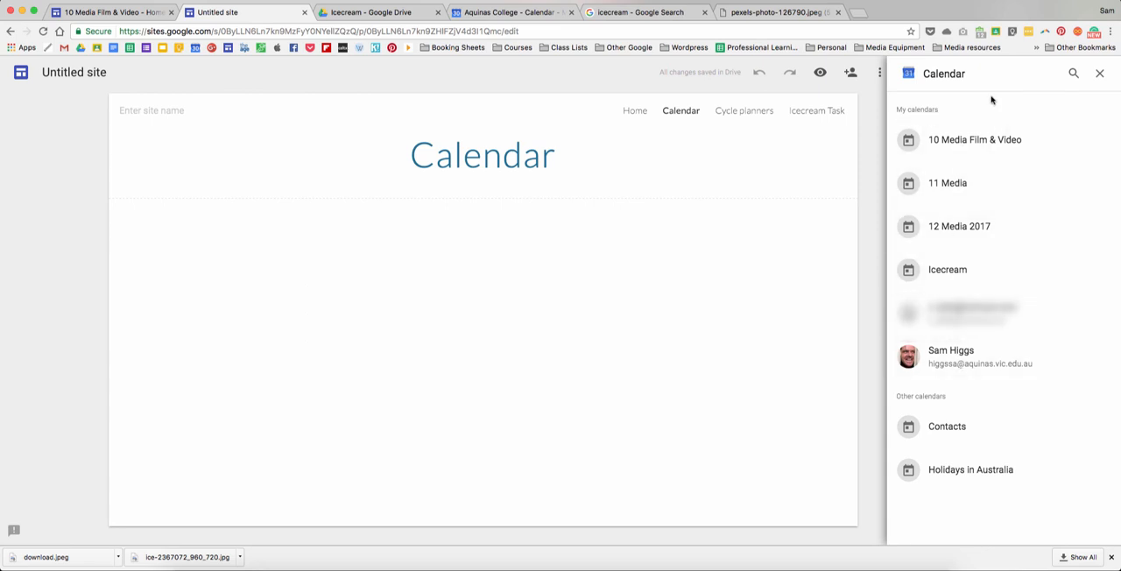
{"action": "left_click", "coordinate": [946, 267]}
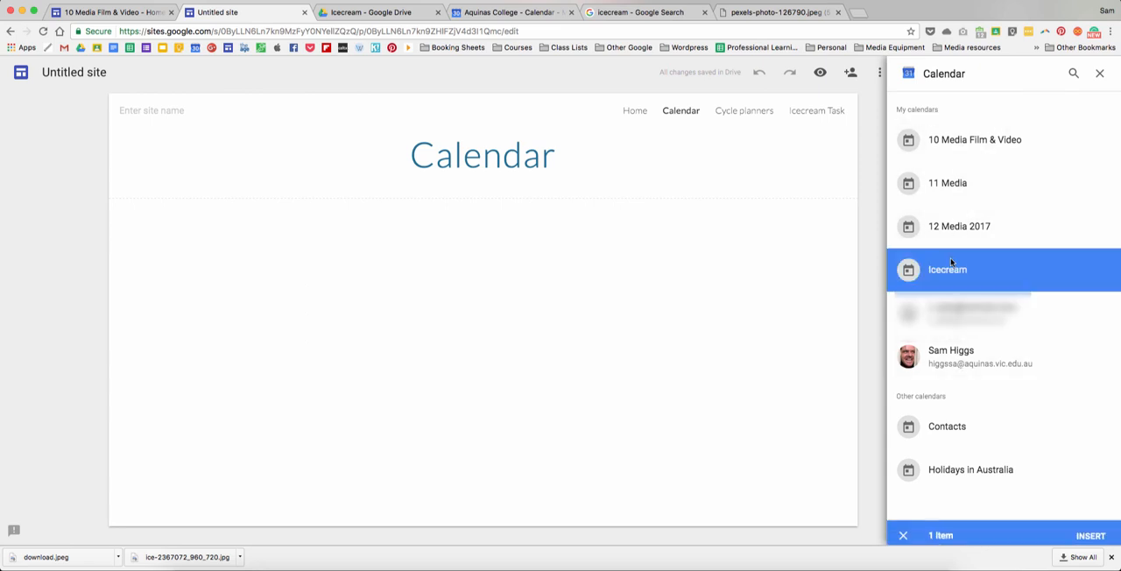
{"action": "left_click", "coordinate": [1090, 530]}
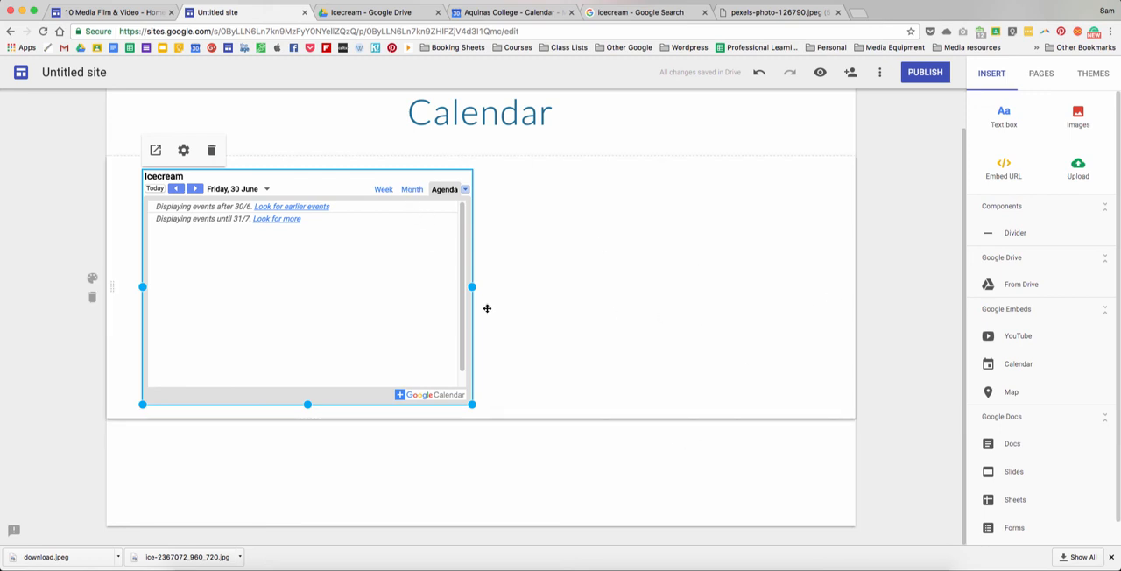
{"action": "left_click", "coordinate": [319, 455]}
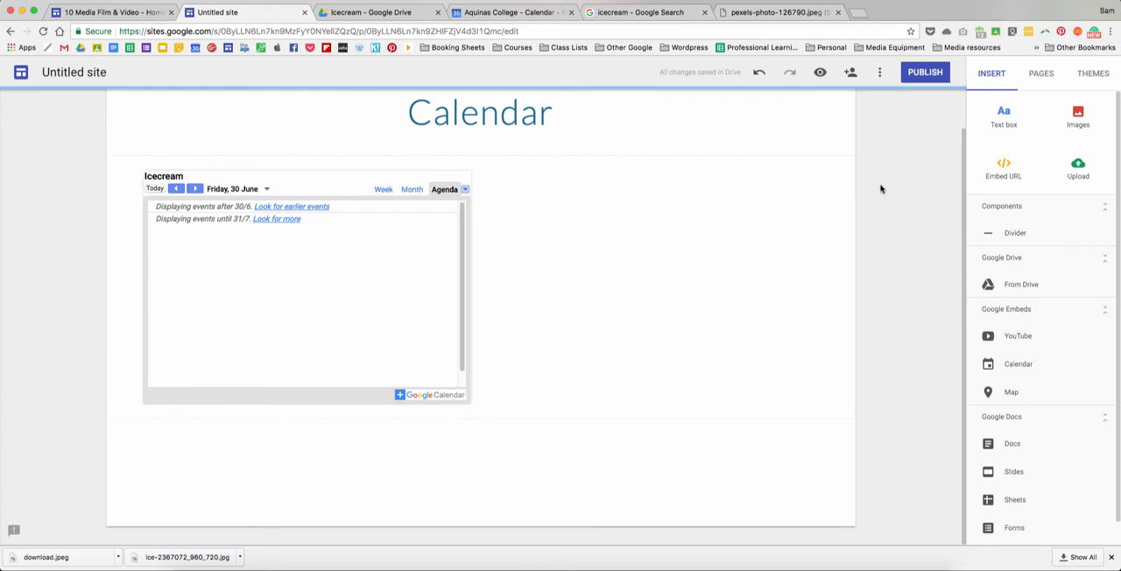
{"action": "scroll", "coordinate": [881, 188], "scroll_direction": "up", "scroll_amount": 1}
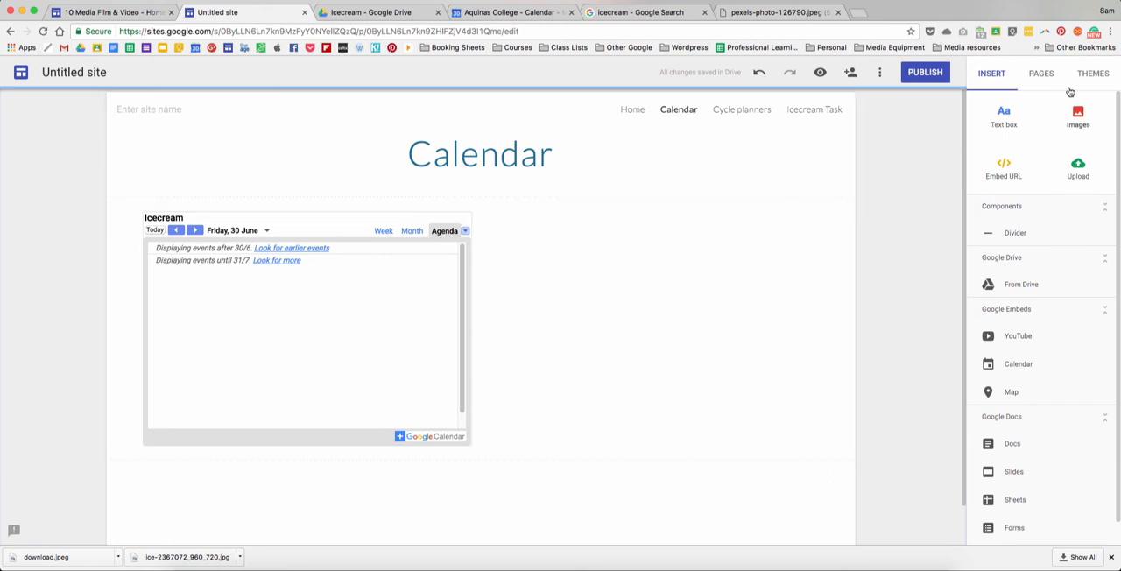
- Open the site's Cycle planners page, view the Cycle Planners folder inside Icecream in Google Drive and return to the site
{"action": "left_click", "coordinate": [1040, 74]}
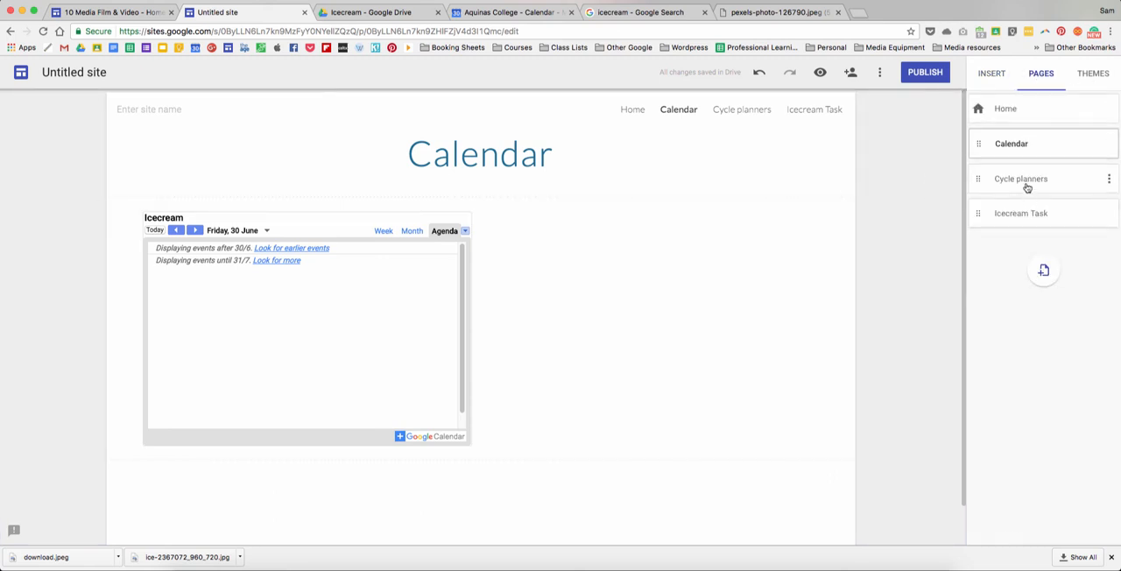
{"action": "left_click", "coordinate": [1027, 187]}
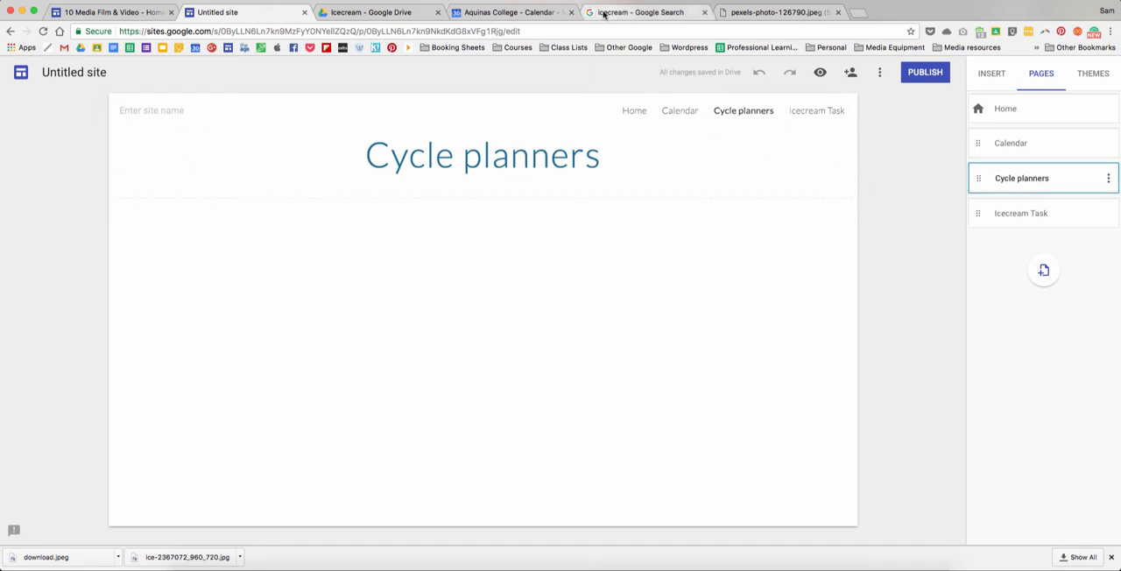
{"action": "left_click", "coordinate": [378, 13]}
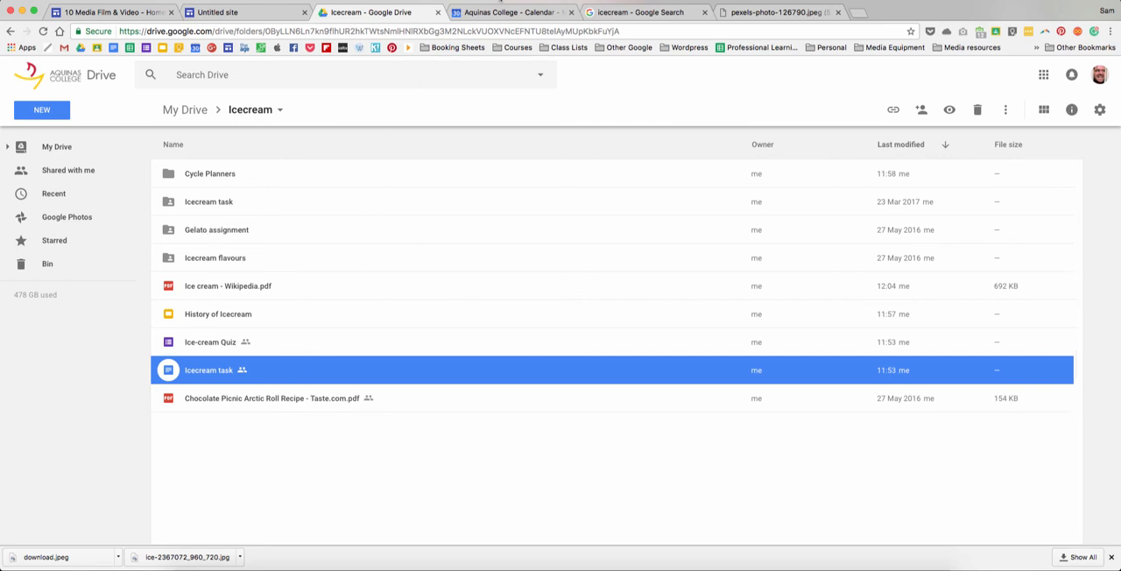
{"action": "left_click", "coordinate": [482, 12]}
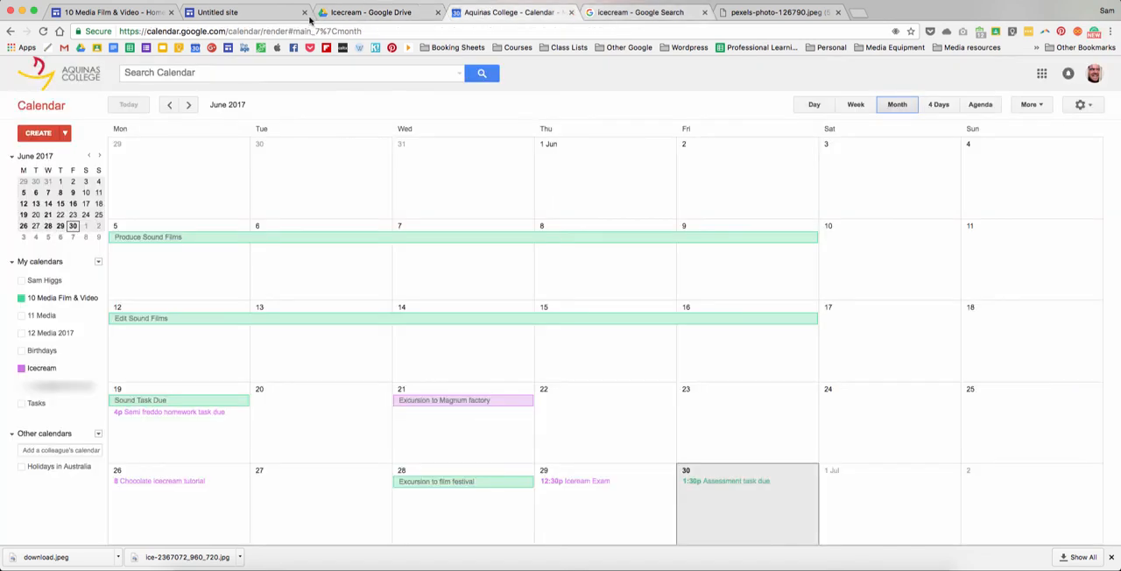
{"action": "left_click", "coordinate": [261, 13]}
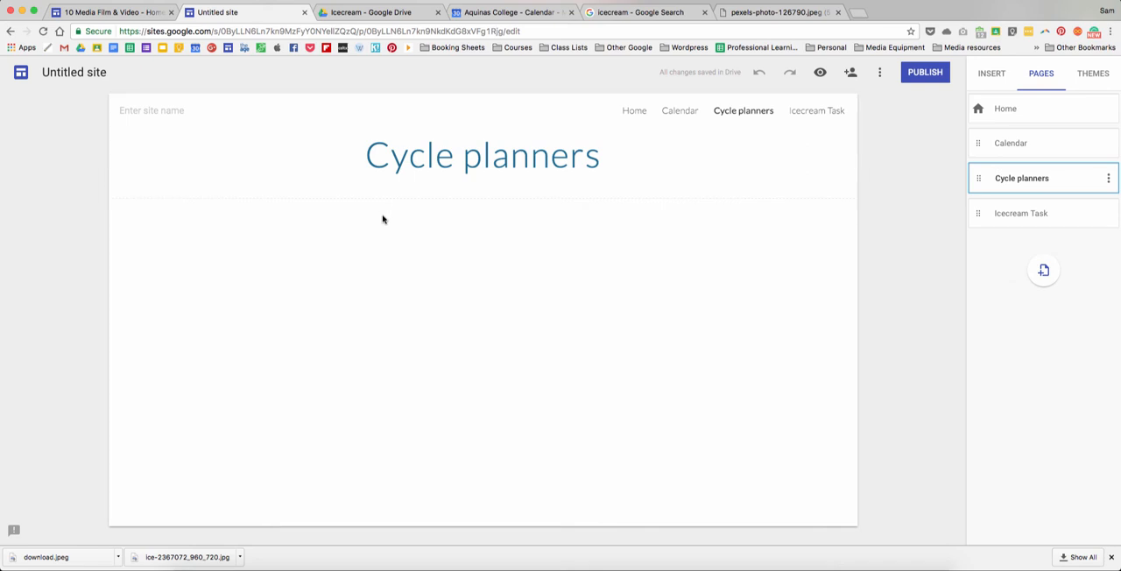
{"action": "left_click", "coordinate": [413, 4]}
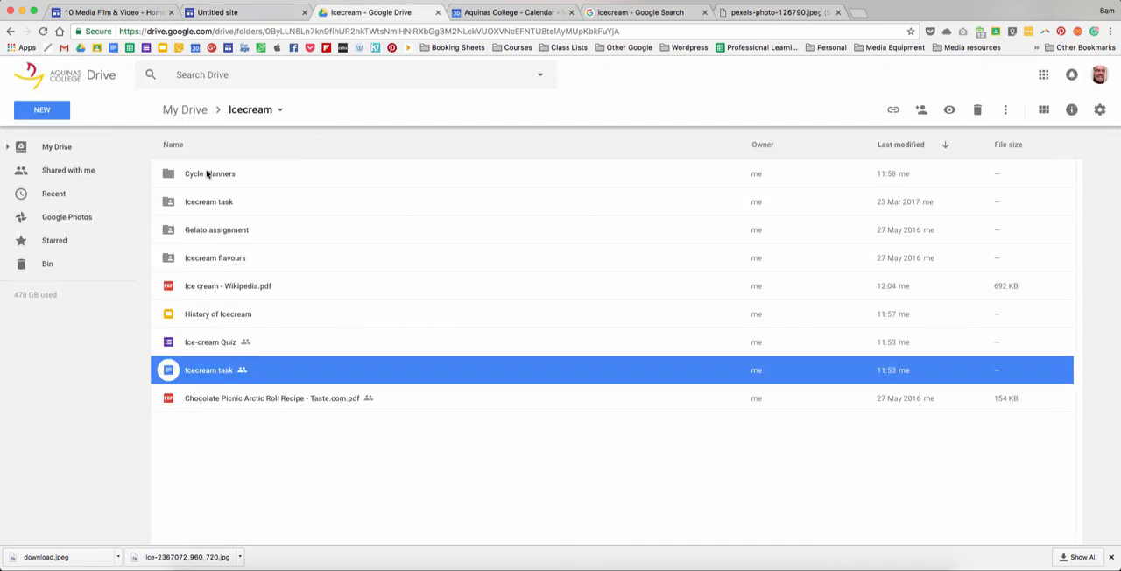
{"action": "double_click", "coordinate": [199, 176]}
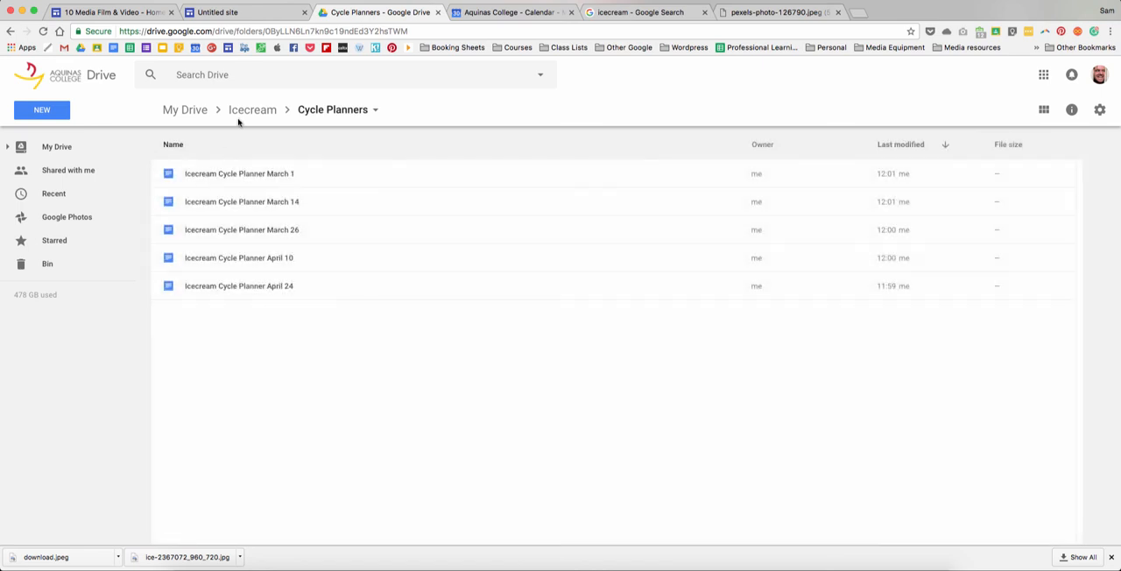
{"action": "left_click", "coordinate": [293, 11]}
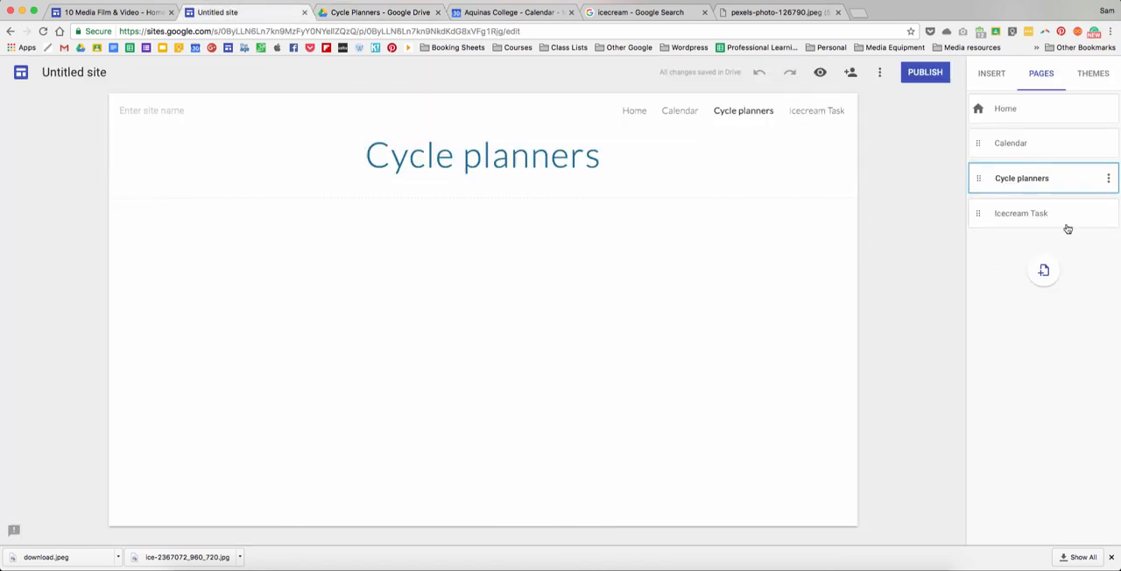
- Insert the Cycle Planners folder from Drive's Icecream folder on the Cycle planners page and widen it to the full content width
{"action": "left_click", "coordinate": [998, 79]}
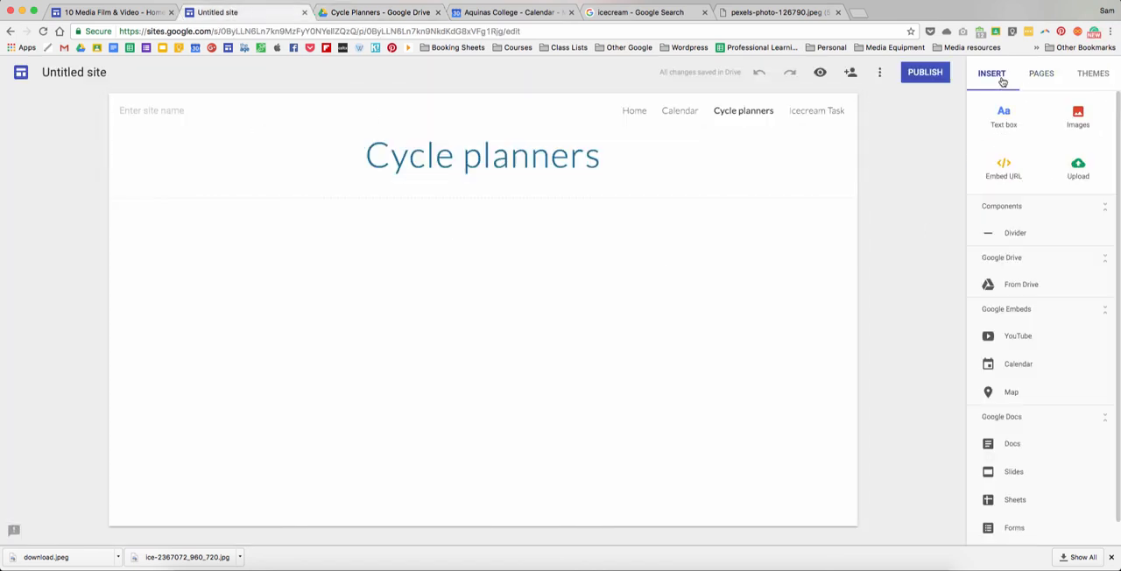
{"action": "left_click", "coordinate": [1016, 286]}
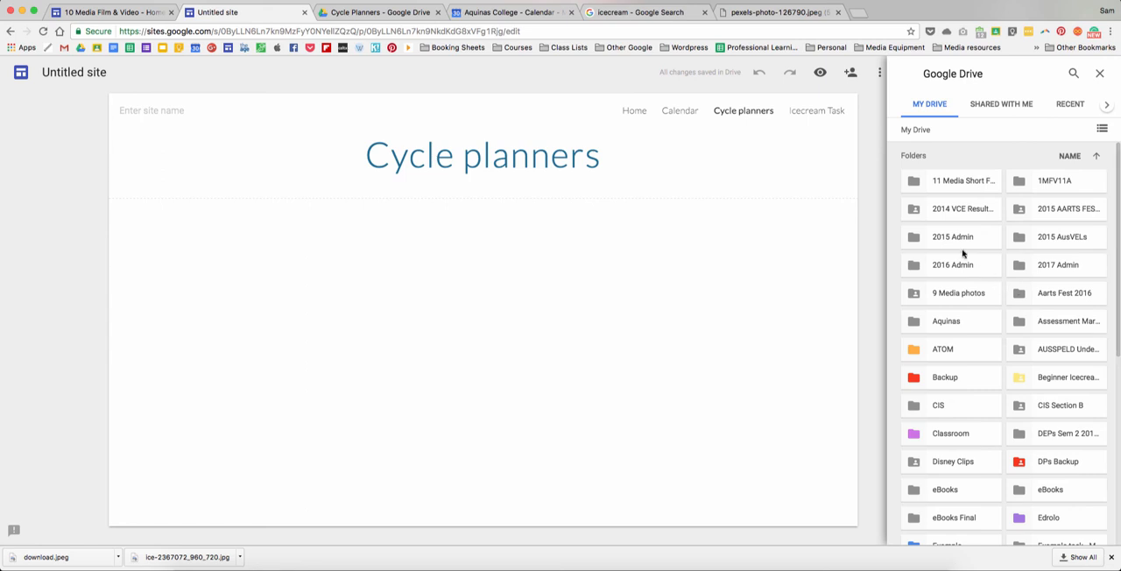
{"action": "scroll", "coordinate": [958, 313], "scroll_direction": "down", "scroll_amount": 3}
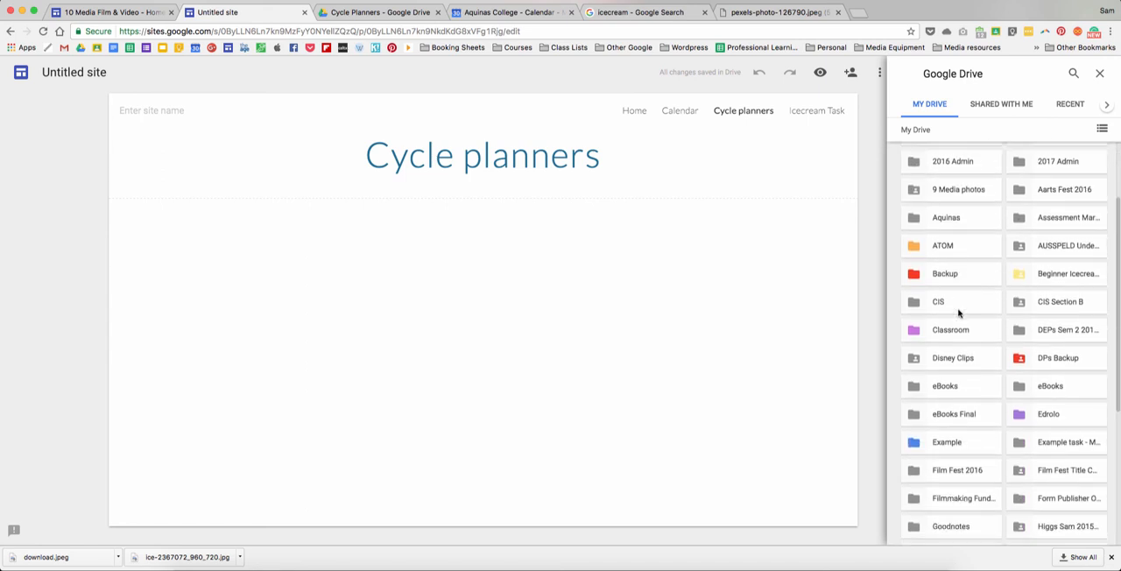
{"action": "scroll", "coordinate": [958, 312], "scroll_direction": "down", "scroll_amount": 3}
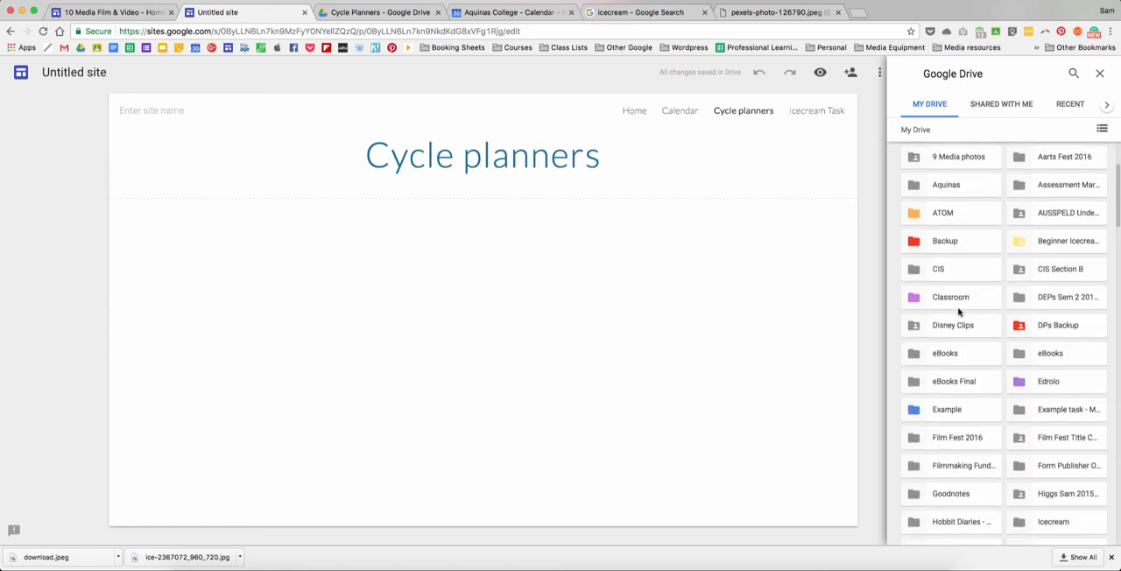
{"action": "double_click", "coordinate": [1045, 477]}
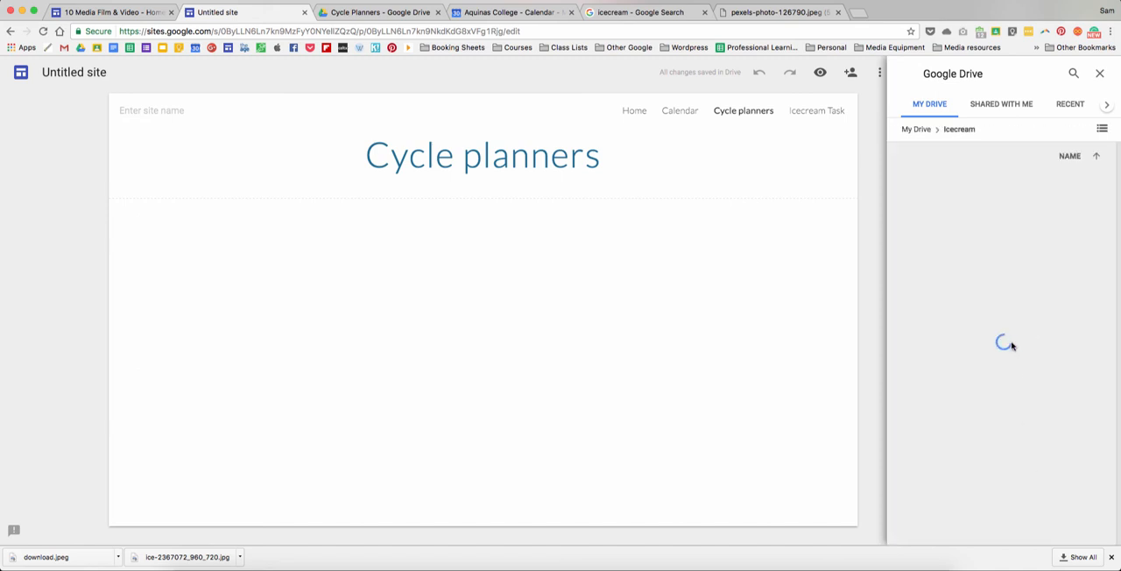
{"action": "left_click", "coordinate": [933, 190]}
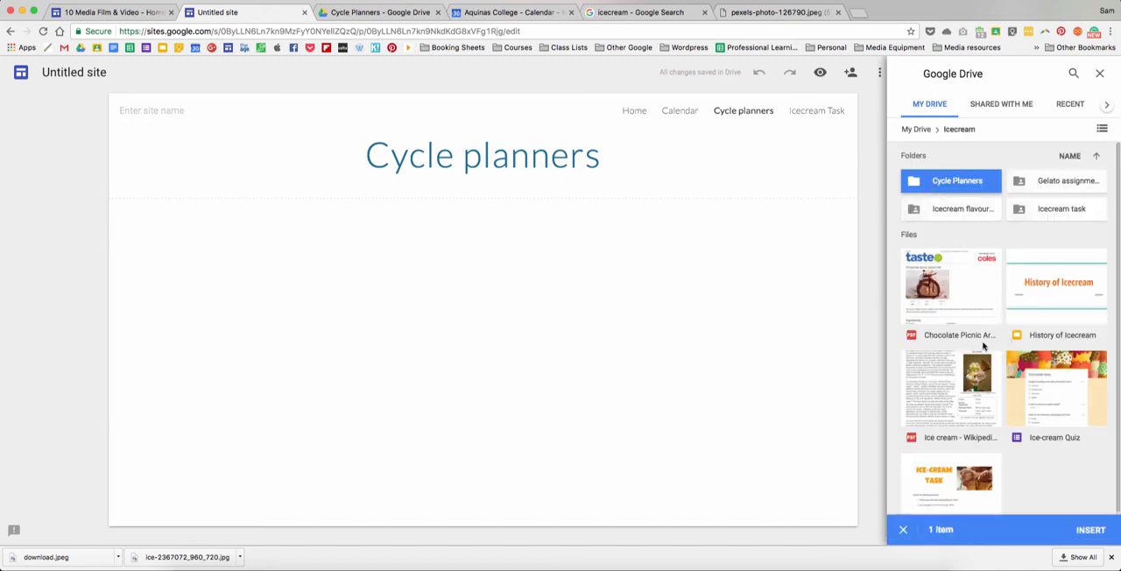
{"action": "left_click", "coordinate": [1087, 530]}
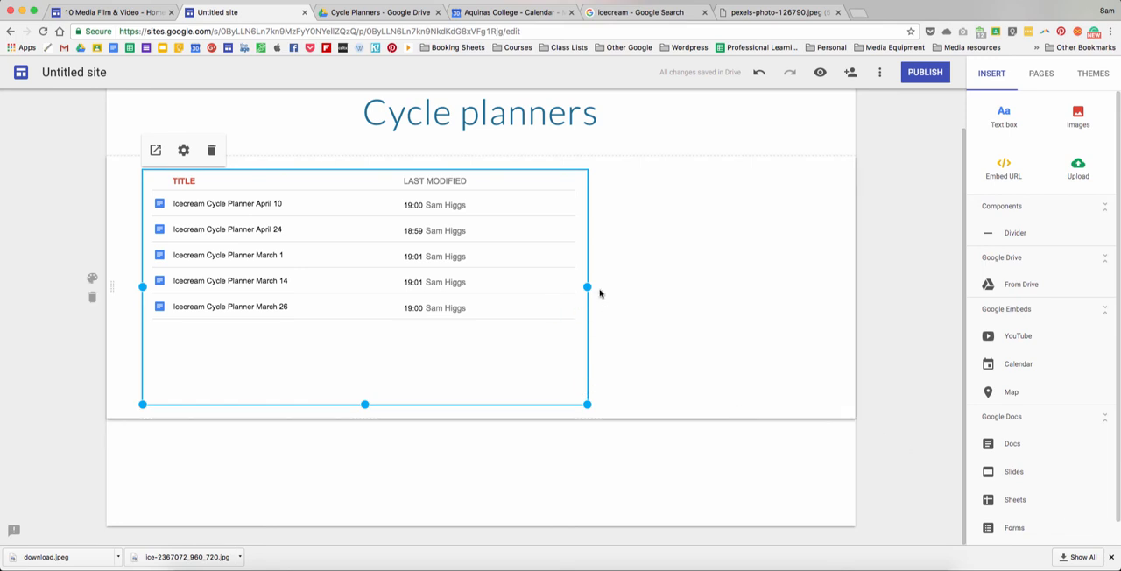
{"action": "left_click_drag", "start_coordinate": [586, 287], "coordinate": [818, 287]}
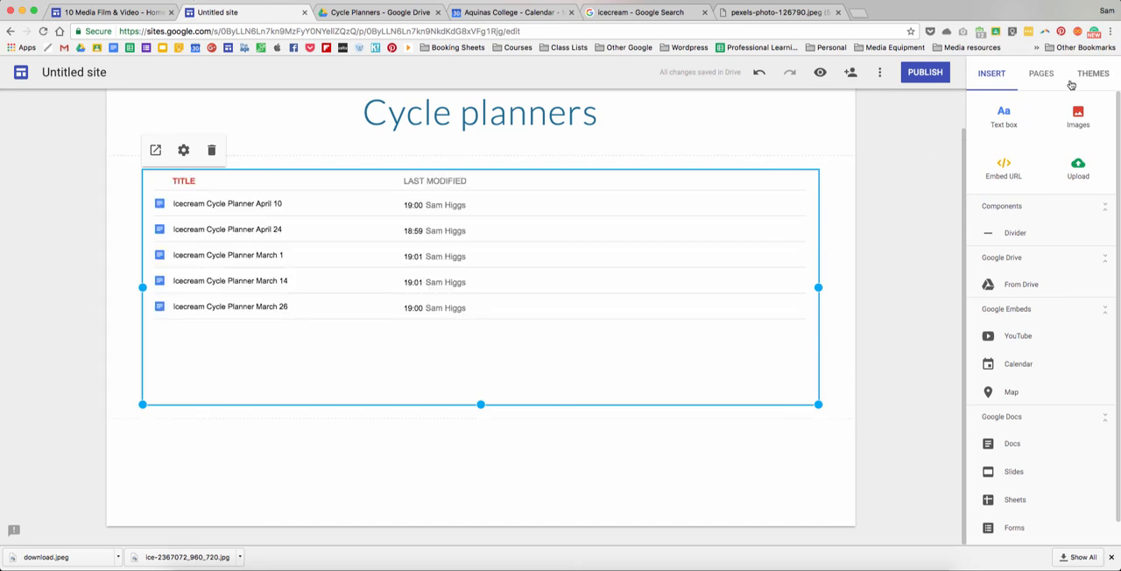
- Move the Icecream Task page directly below Home in the page order and open it
{"action": "left_click", "coordinate": [1042, 75]}
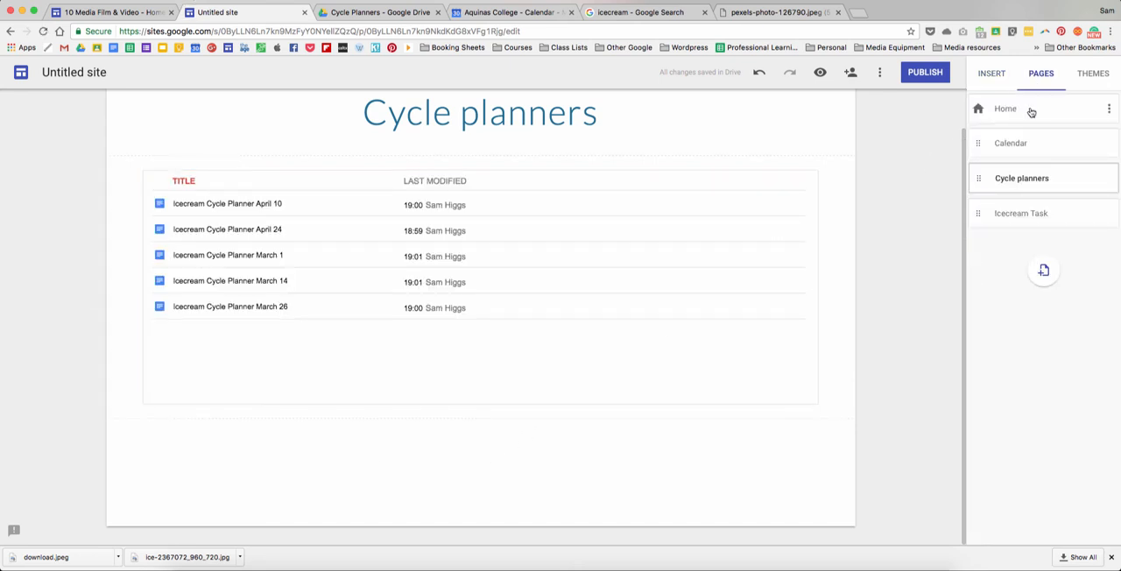
{"action": "left_click_drag", "start_coordinate": [977, 215], "coordinate": [975, 143]}
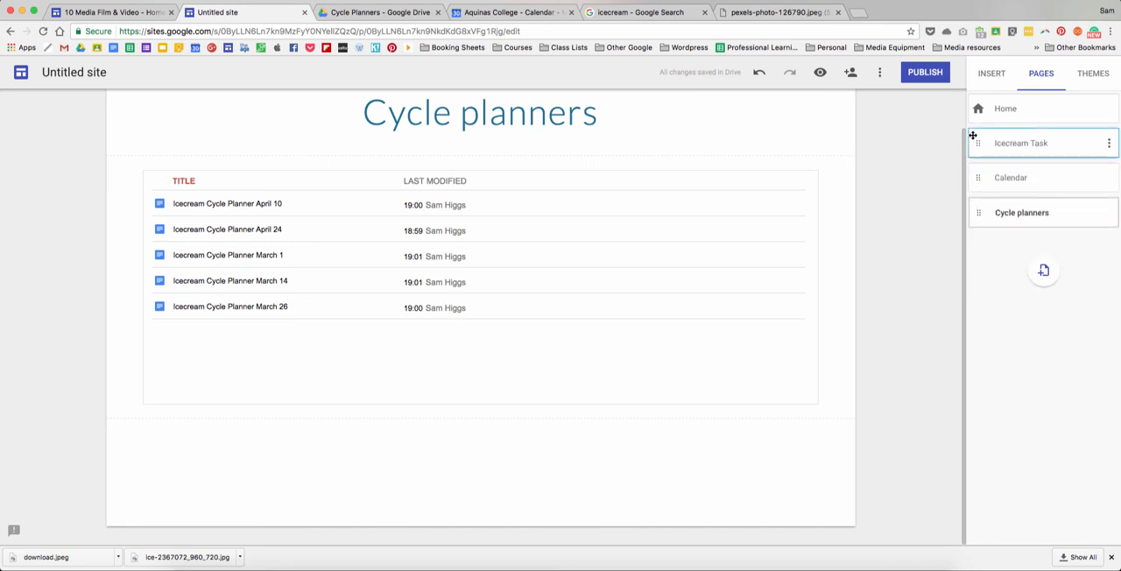
{"action": "left_click", "coordinate": [1016, 145]}
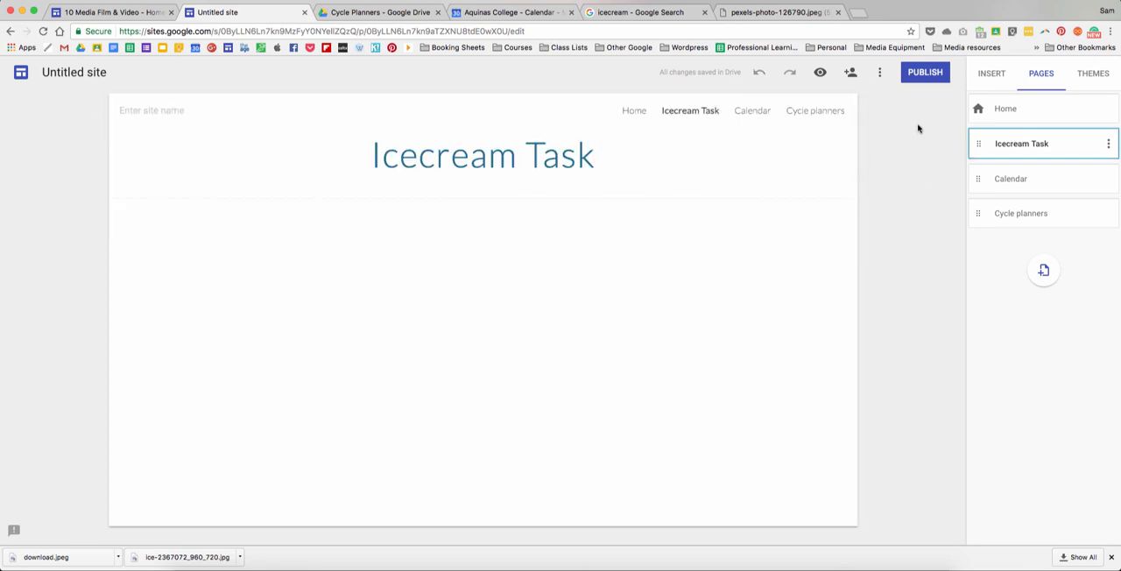
- Insert the History of Icecream slideshow on the Icecream Task page
{"action": "left_click", "coordinate": [991, 78]}
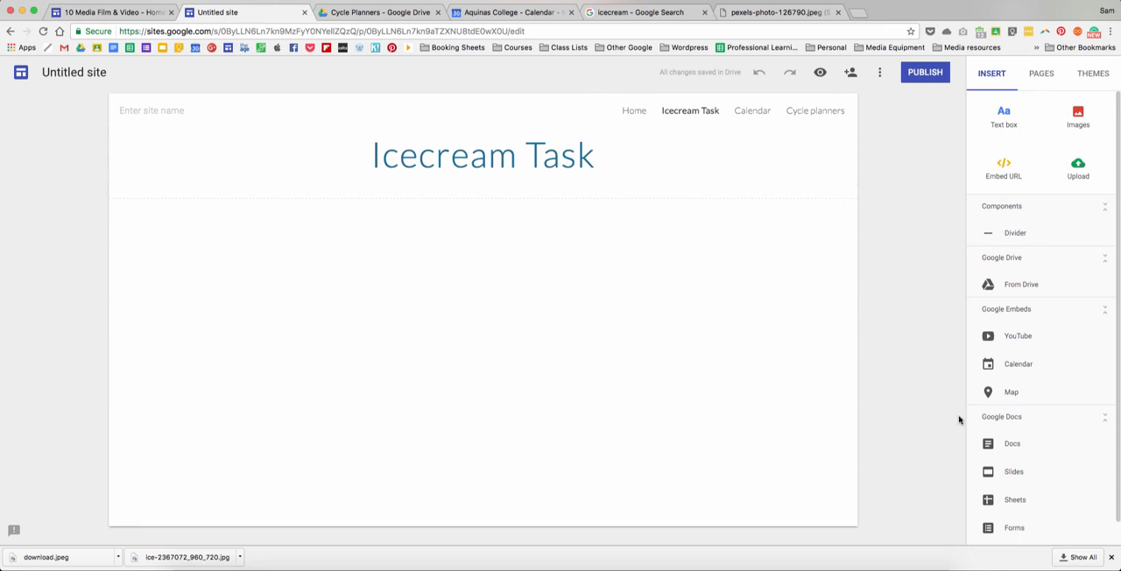
{"action": "left_click", "coordinate": [1014, 473]}
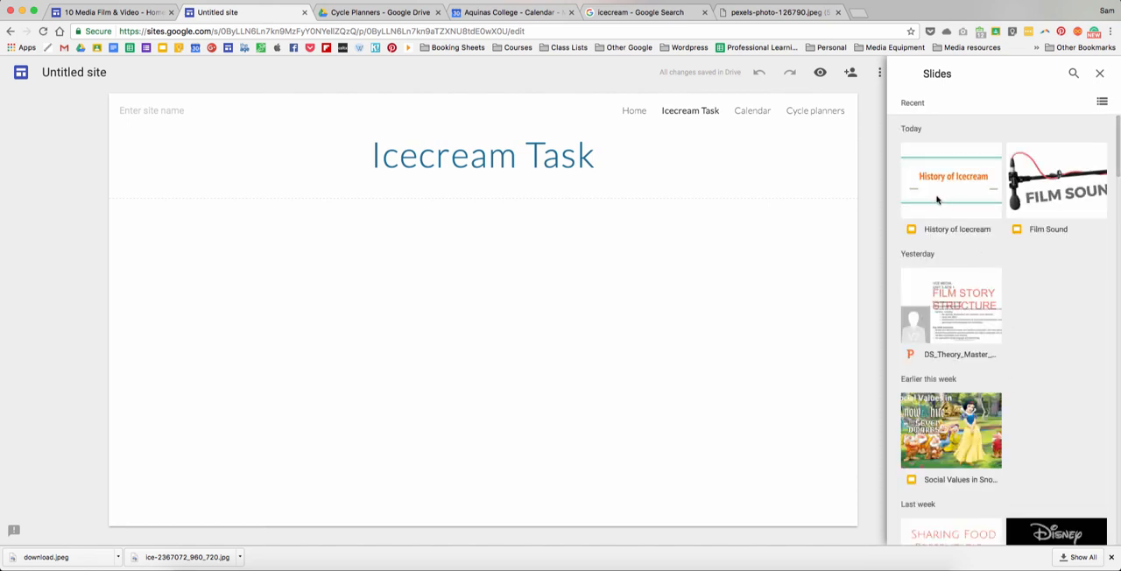
{"action": "left_click", "coordinate": [938, 185]}
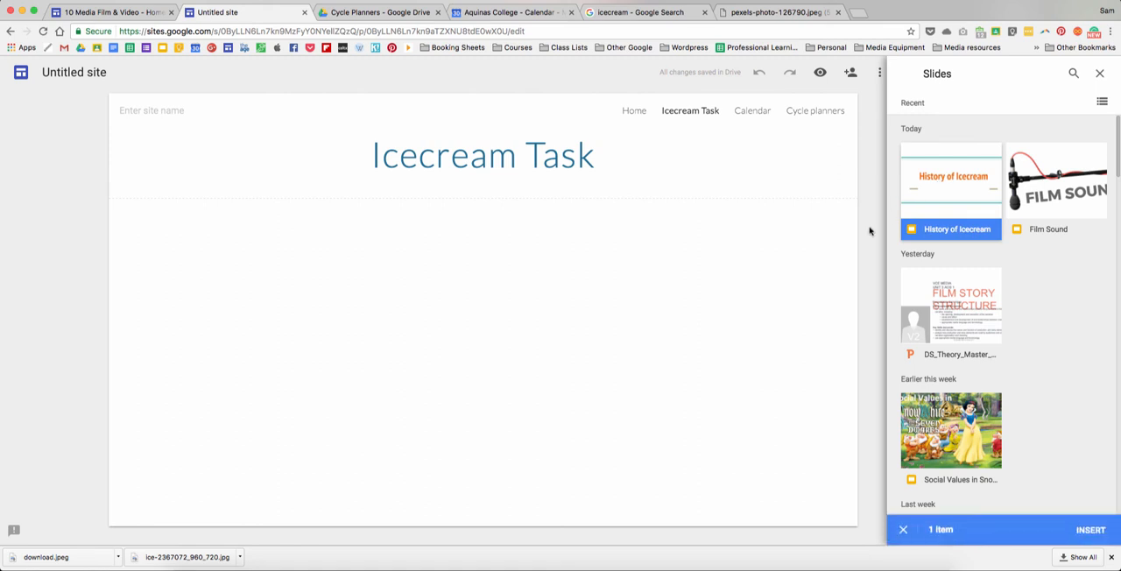
{"action": "left_click", "coordinate": [1082, 535]}
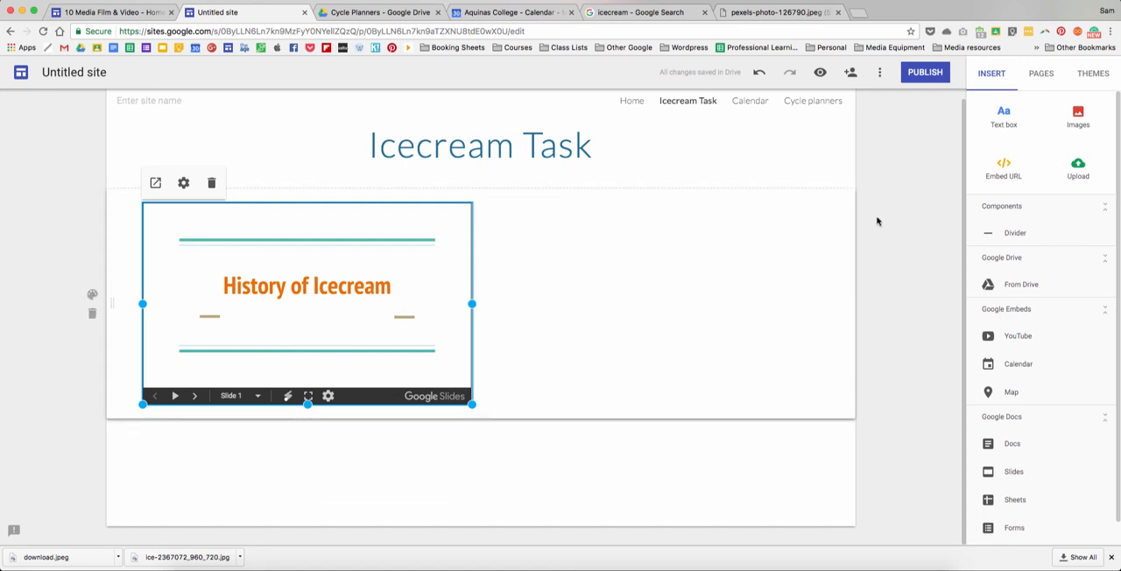
- Add a text box reading "Read this slideshow before progressing." and place it to the right of the slideshow
{"action": "left_click", "coordinate": [1004, 117]}
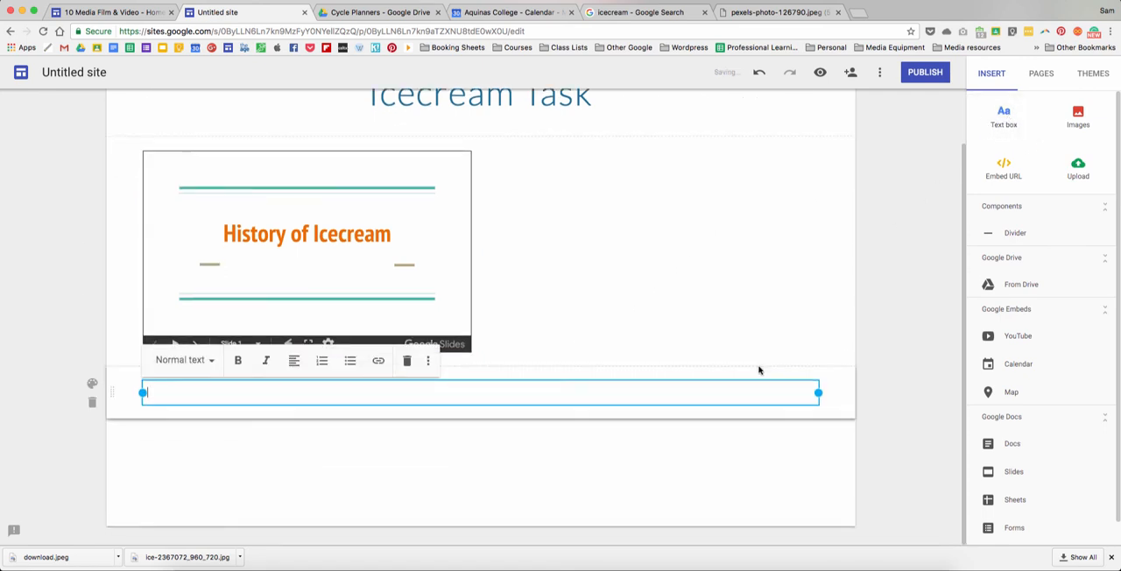
{"action": "type", "text": "Read this slideshow before progressing."}
{"action": "left_click", "coordinate": [565, 438]}
{"action": "left_click", "coordinate": [490, 383]}
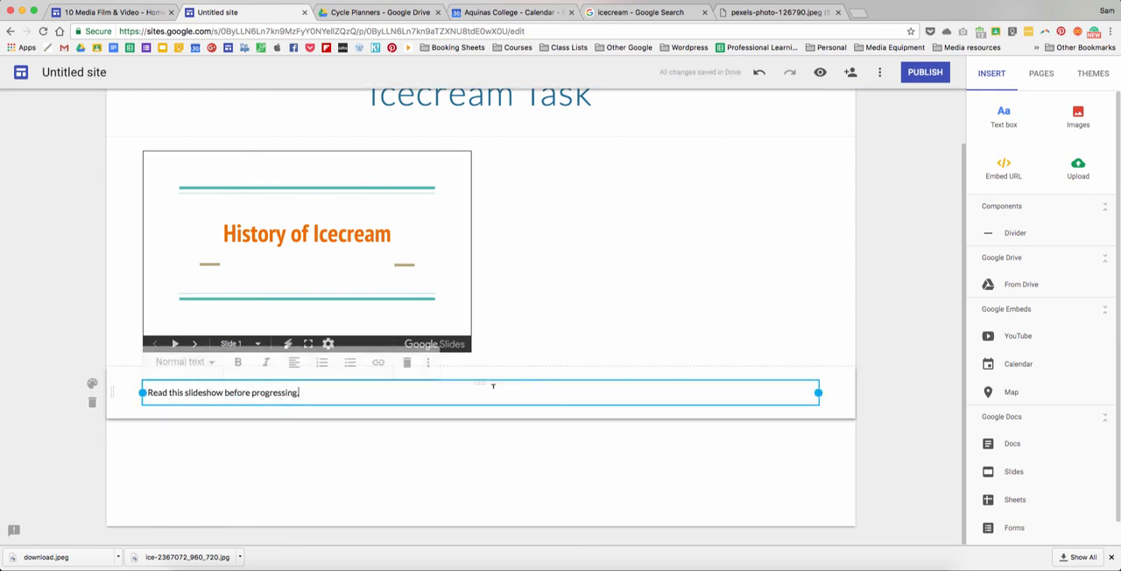
{"action": "left_click_drag", "start_coordinate": [482, 382], "coordinate": [648, 217]}
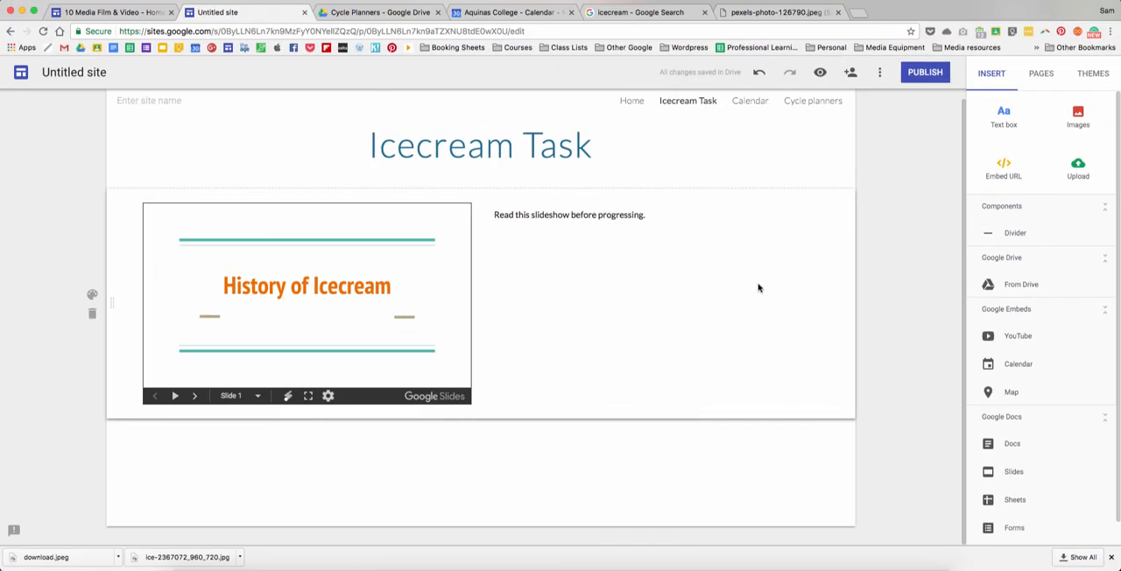
- Preview the site, open its Home page and view it at phone size
{"action": "left_click", "coordinate": [820, 79]}
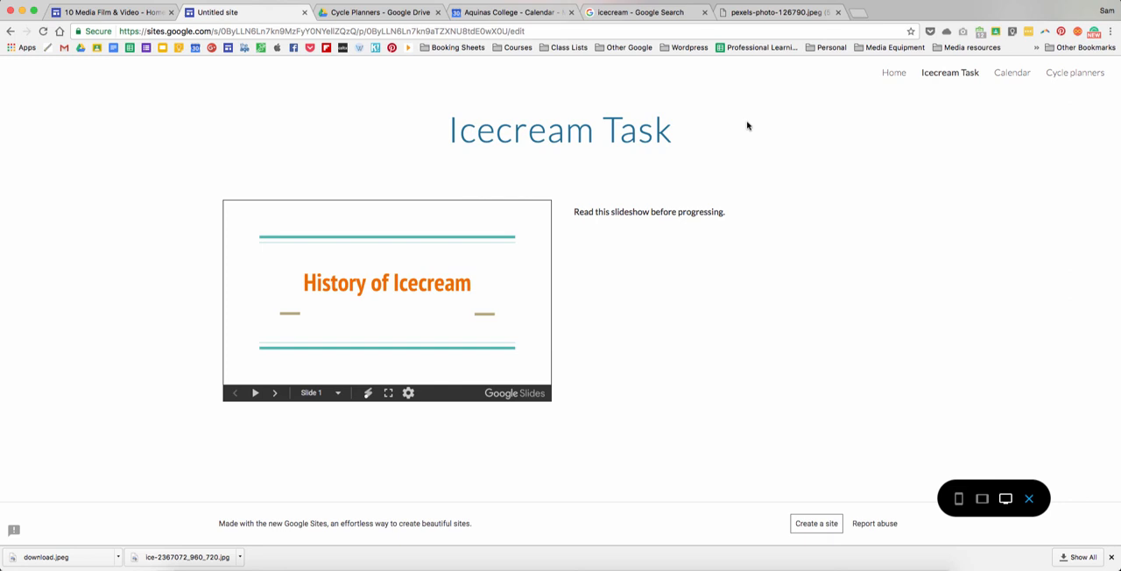
{"action": "left_click", "coordinate": [901, 75]}
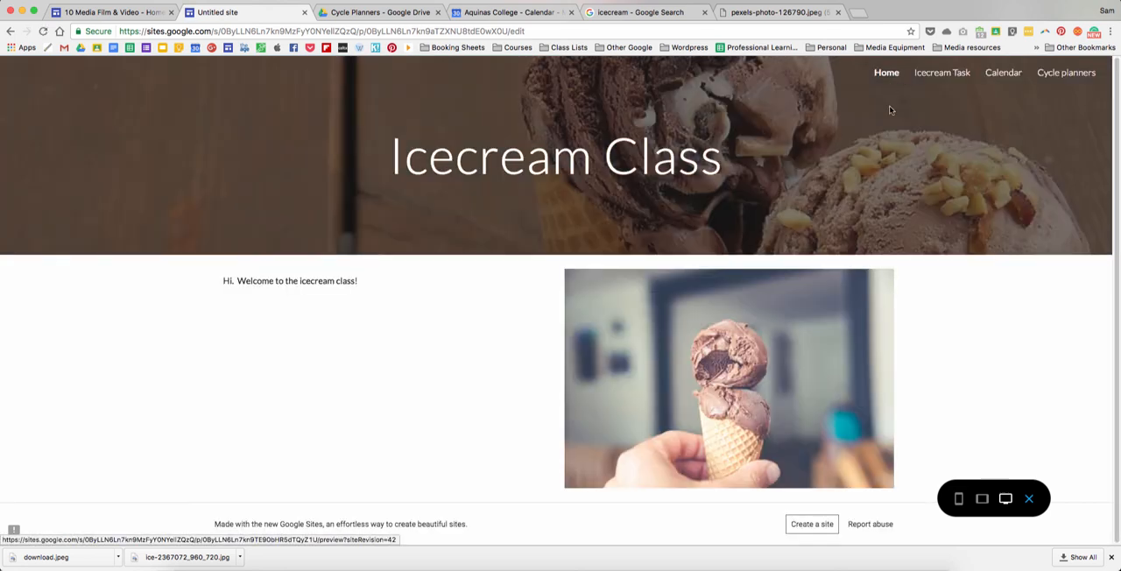
{"action": "left_click", "coordinate": [959, 499]}
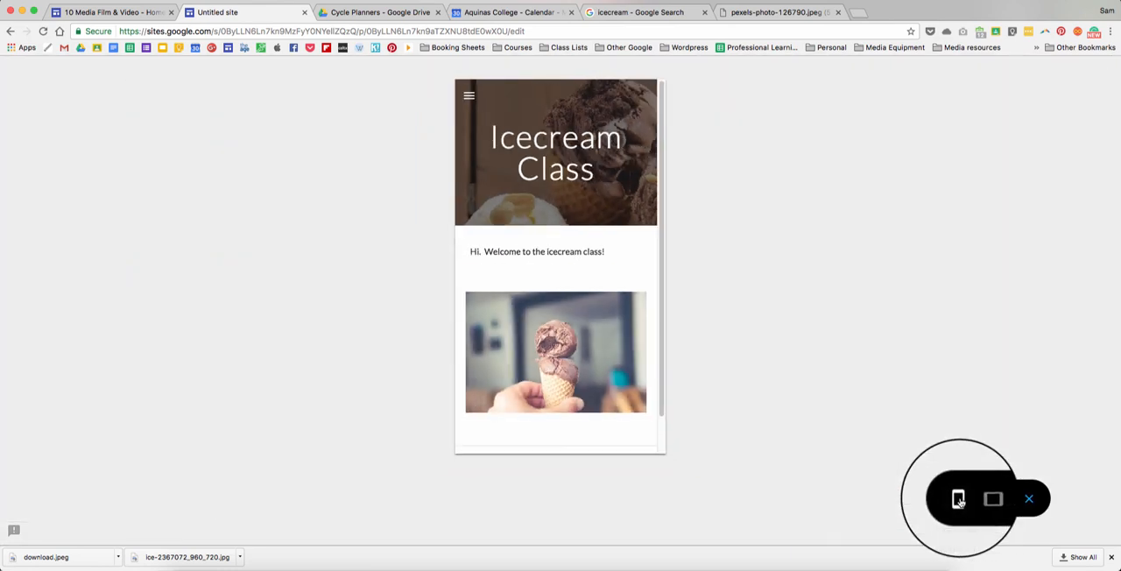
- Check the preview at tablet and desktop sizes, view the Icecream Task page in it, and exit the preview
{"action": "left_click", "coordinate": [981, 499]}
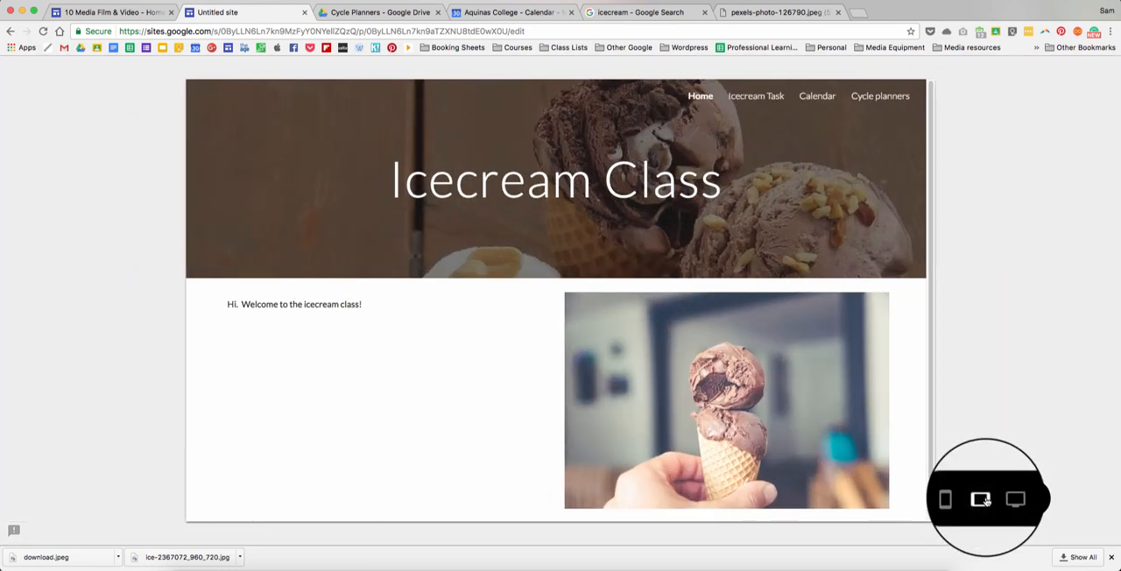
{"action": "left_click", "coordinate": [1004, 499]}
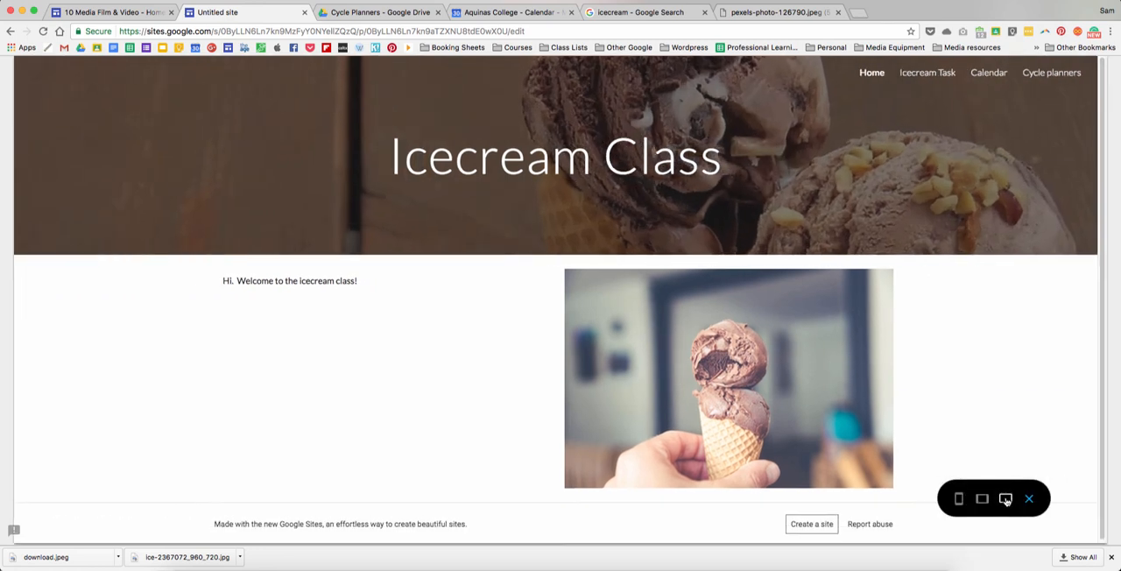
{"action": "left_click", "coordinate": [944, 79]}
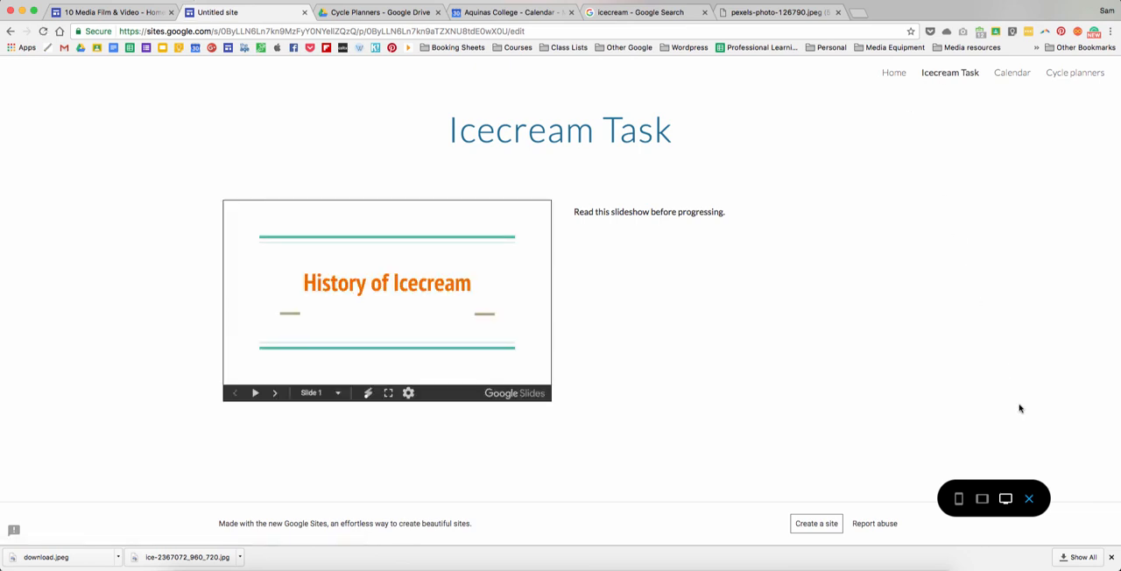
{"action": "left_click", "coordinate": [1030, 499]}
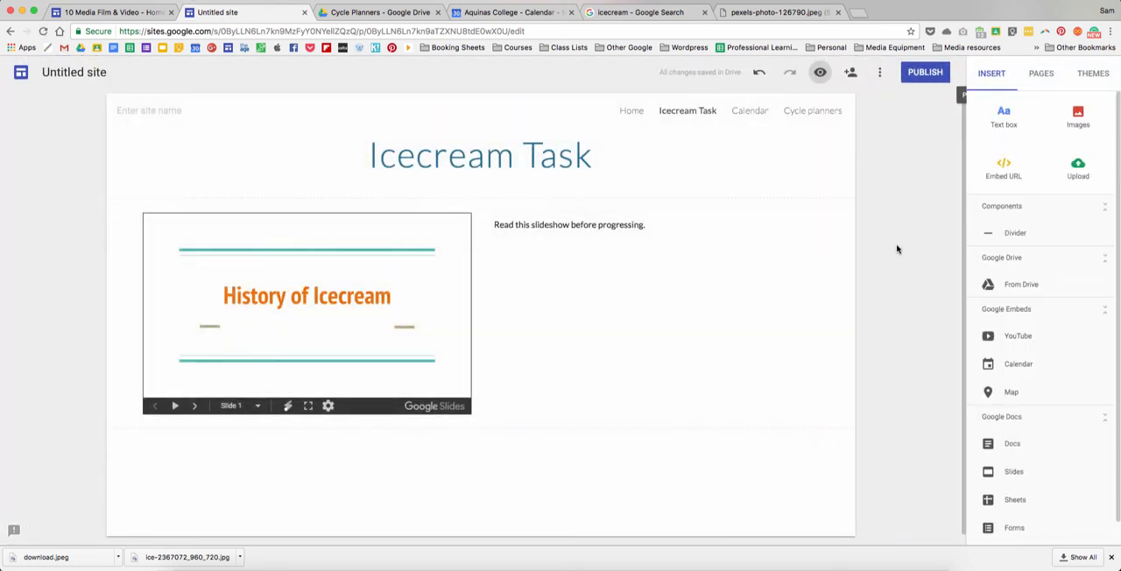
- Apply the Impression theme to the site with the green accent colour and the Frank font style
{"action": "left_click", "coordinate": [1093, 74]}
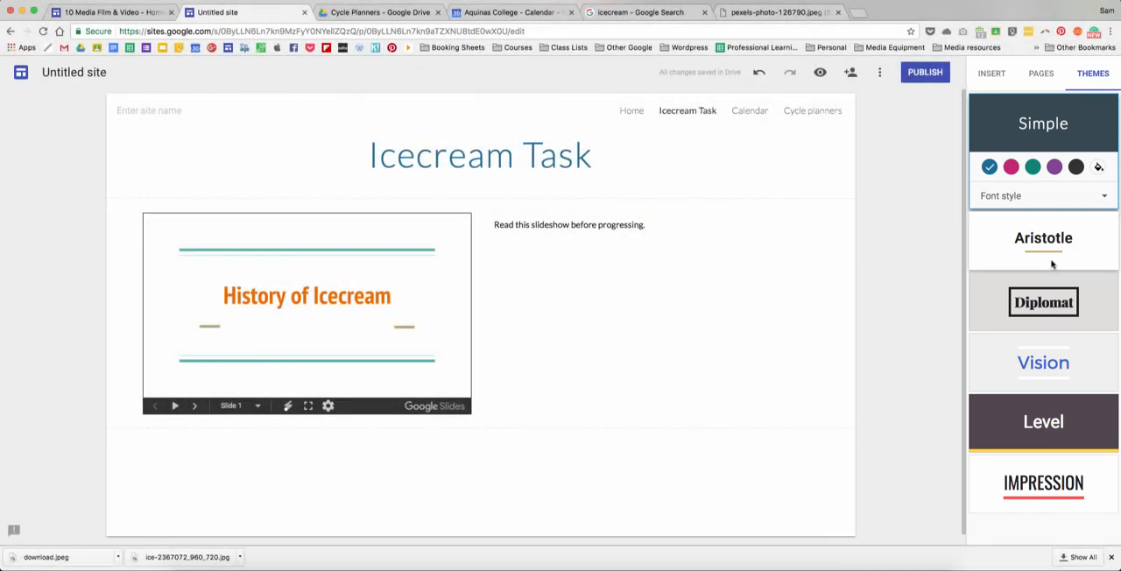
{"action": "left_click", "coordinate": [1069, 466]}
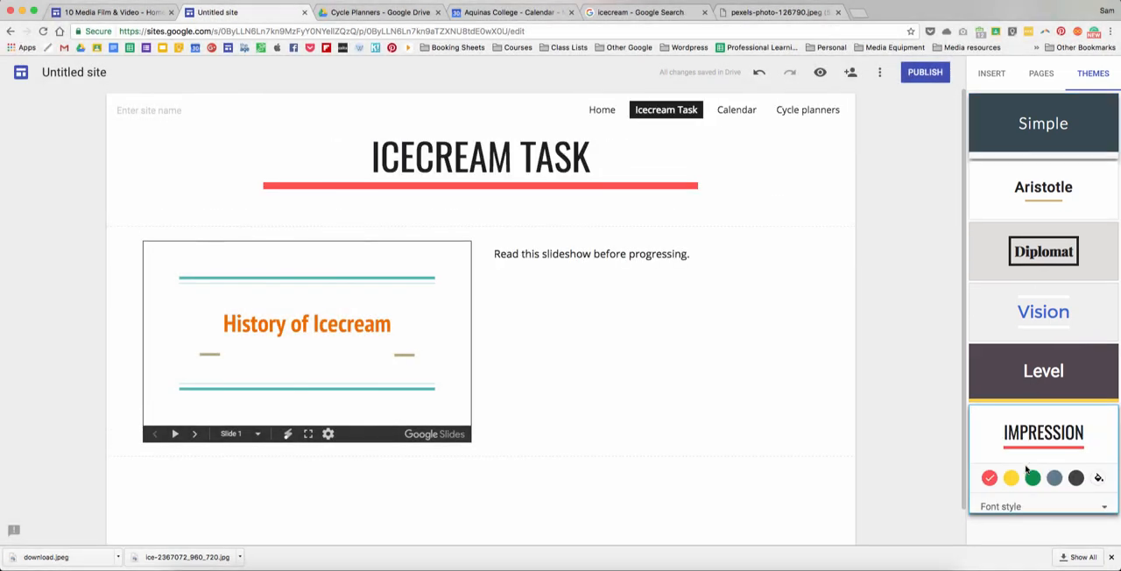
{"action": "left_click", "coordinate": [1012, 471]}
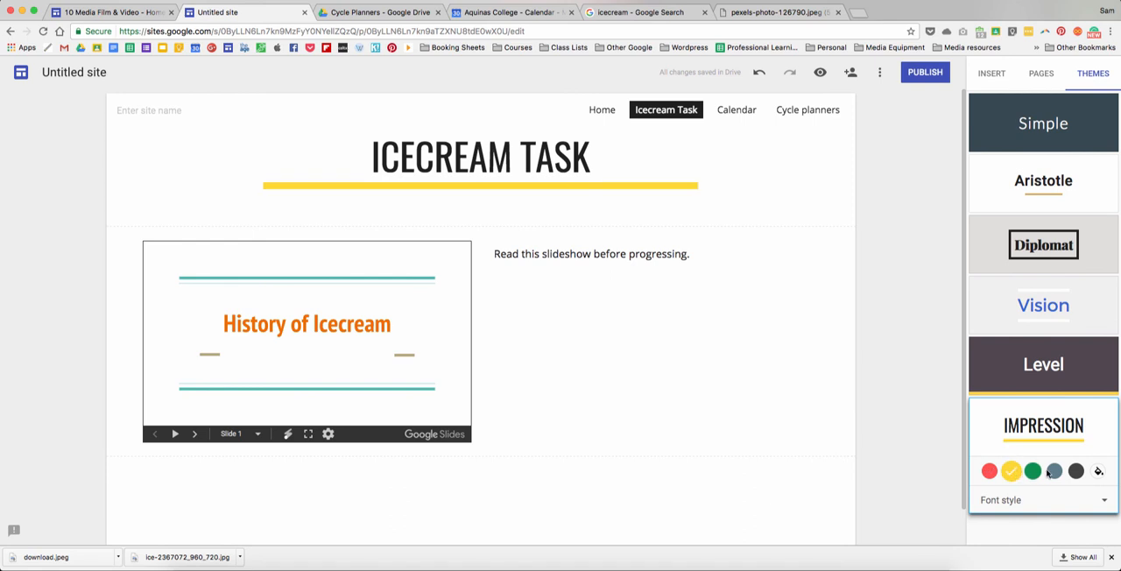
{"action": "left_click", "coordinate": [1034, 472]}
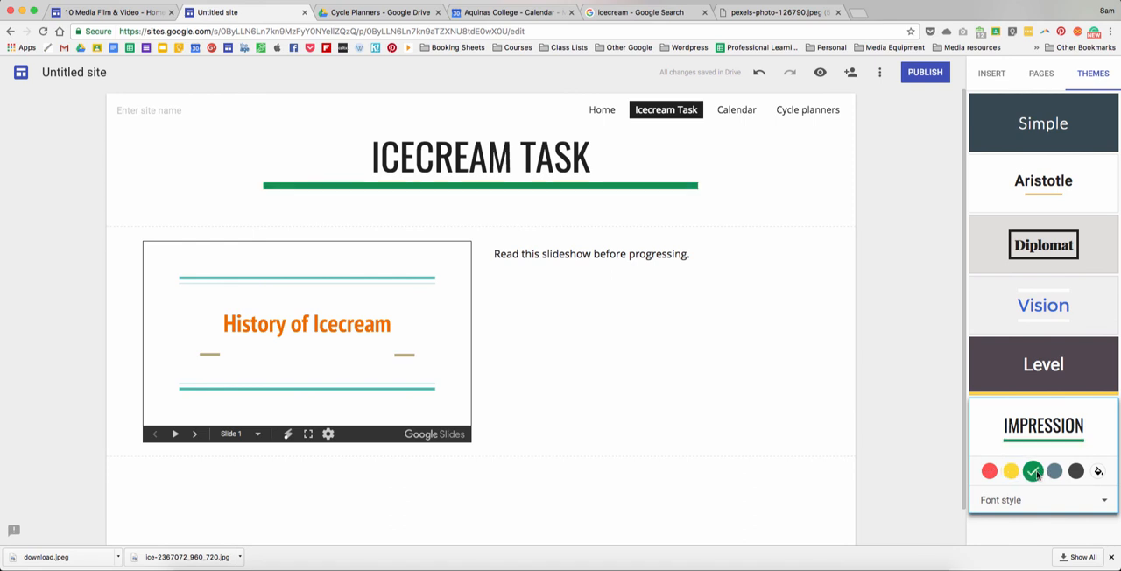
{"action": "left_click", "coordinate": [1101, 502]}
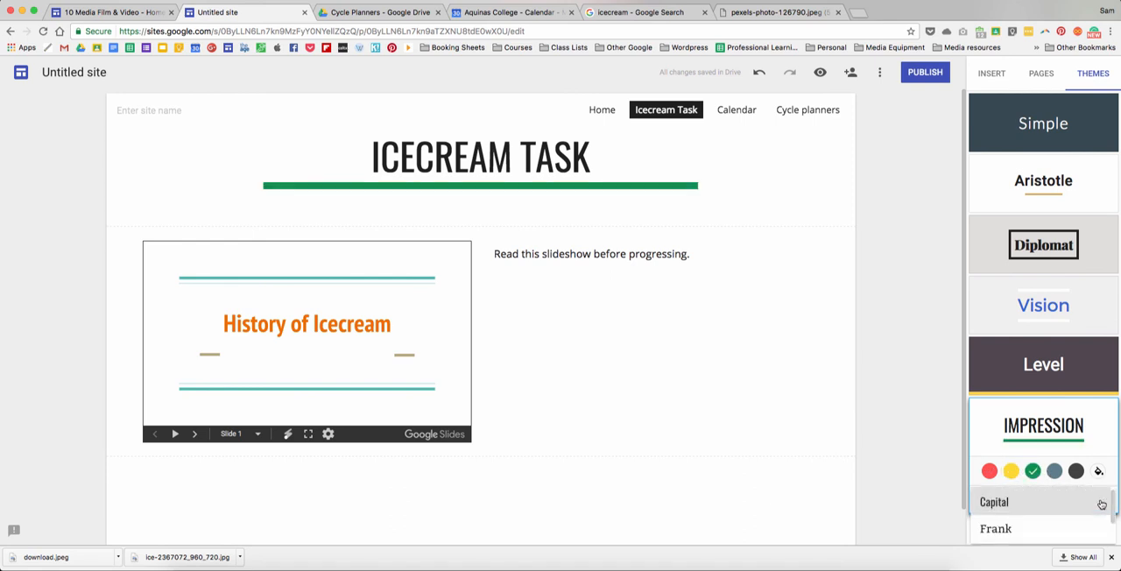
{"action": "left_click", "coordinate": [1014, 530]}
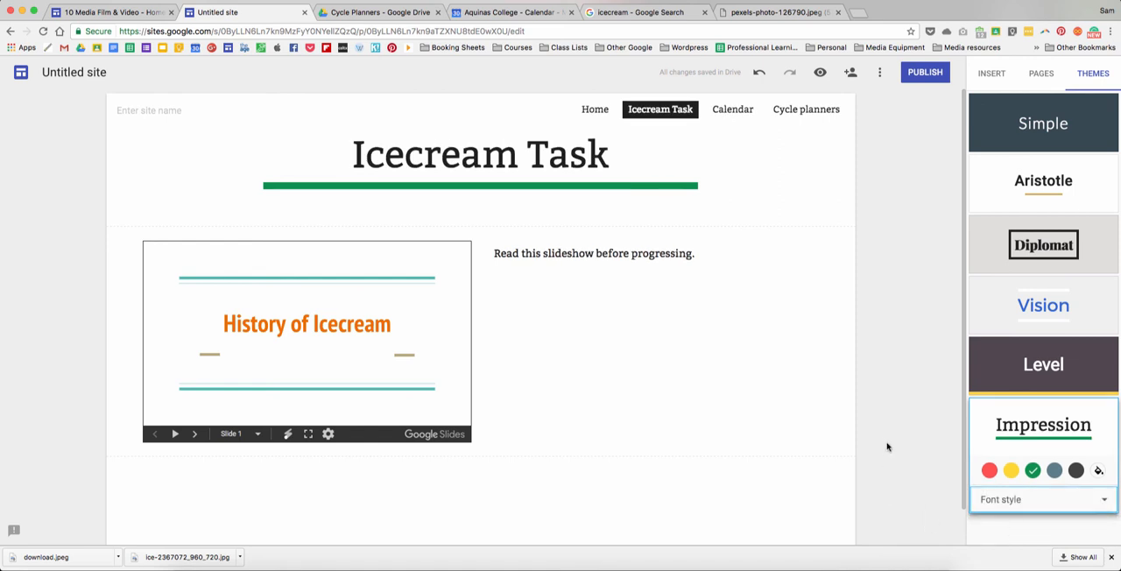
{"action": "left_click", "coordinate": [990, 74]}
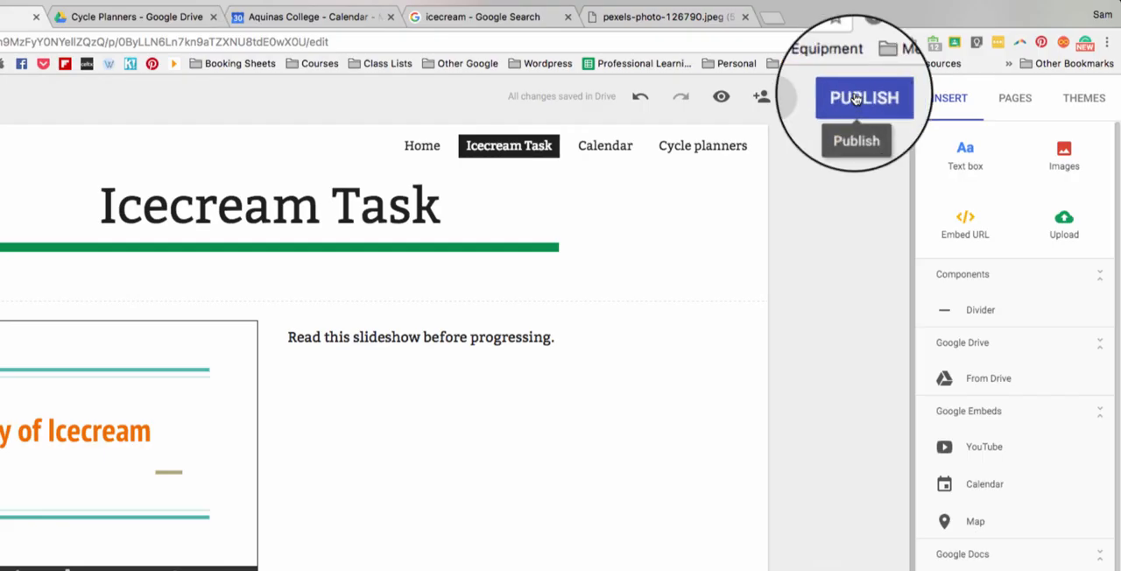
- Publish the site with "icecream" as its site location
{"action": "left_click", "coordinate": [858, 99]}
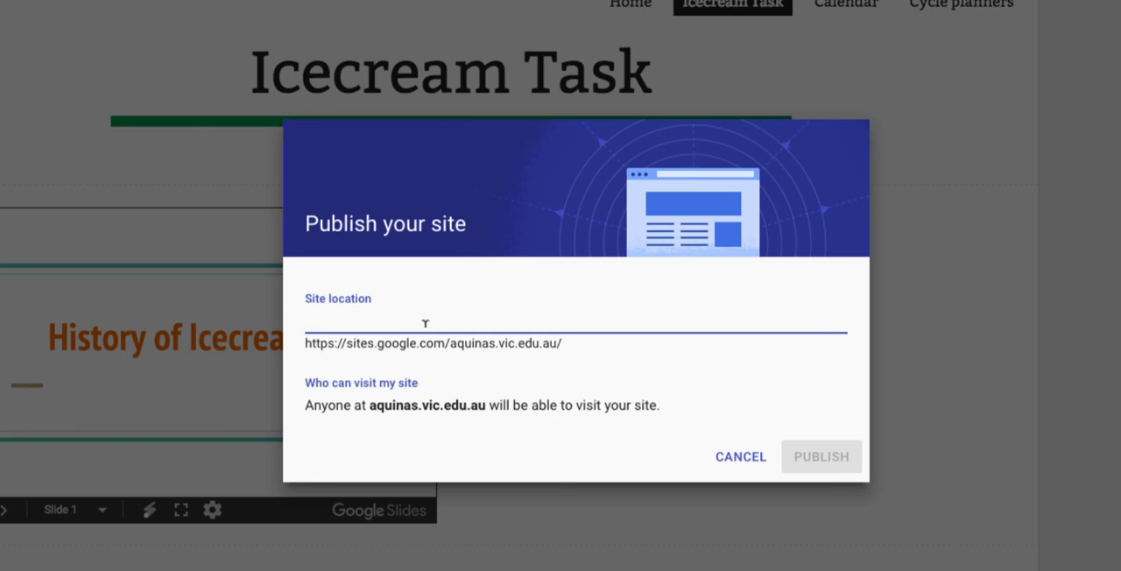
{"action": "type", "text": "icec"}
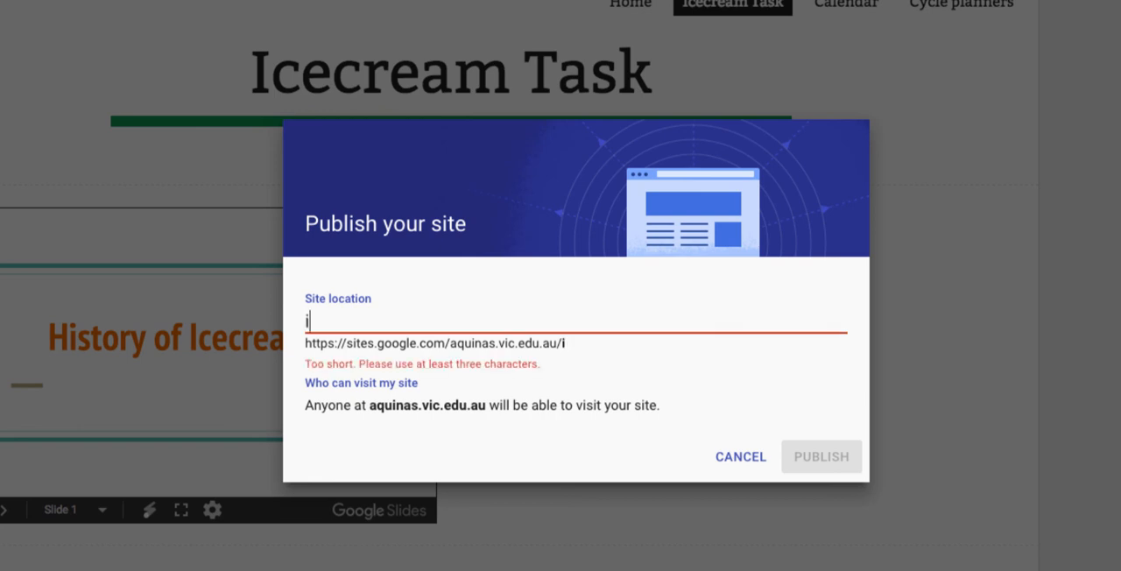
{"action": "type", "text": "ream"}
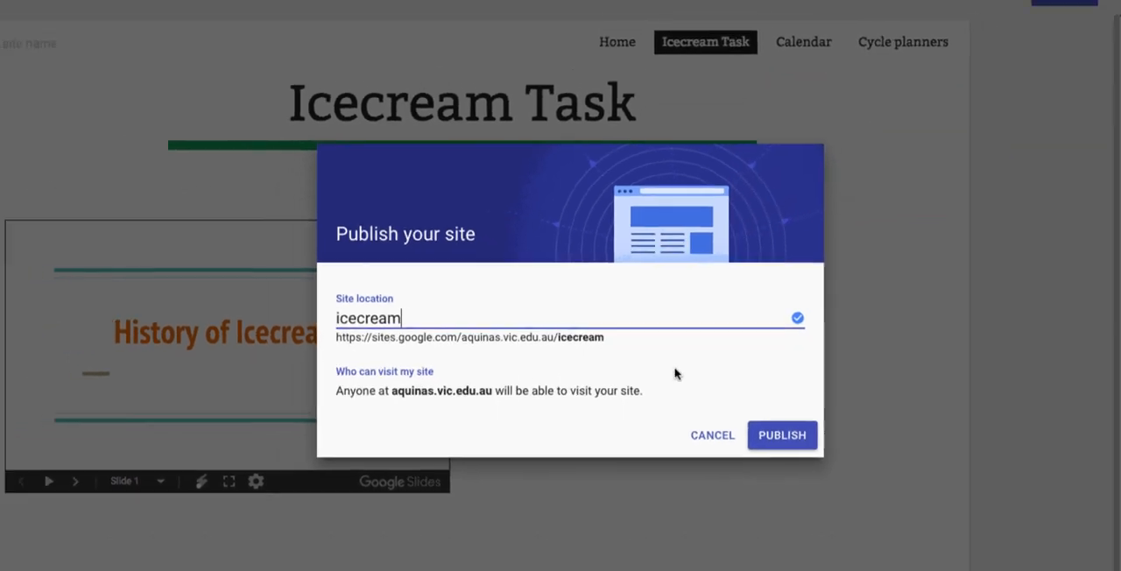
{"action": "left_click", "coordinate": [778, 436]}
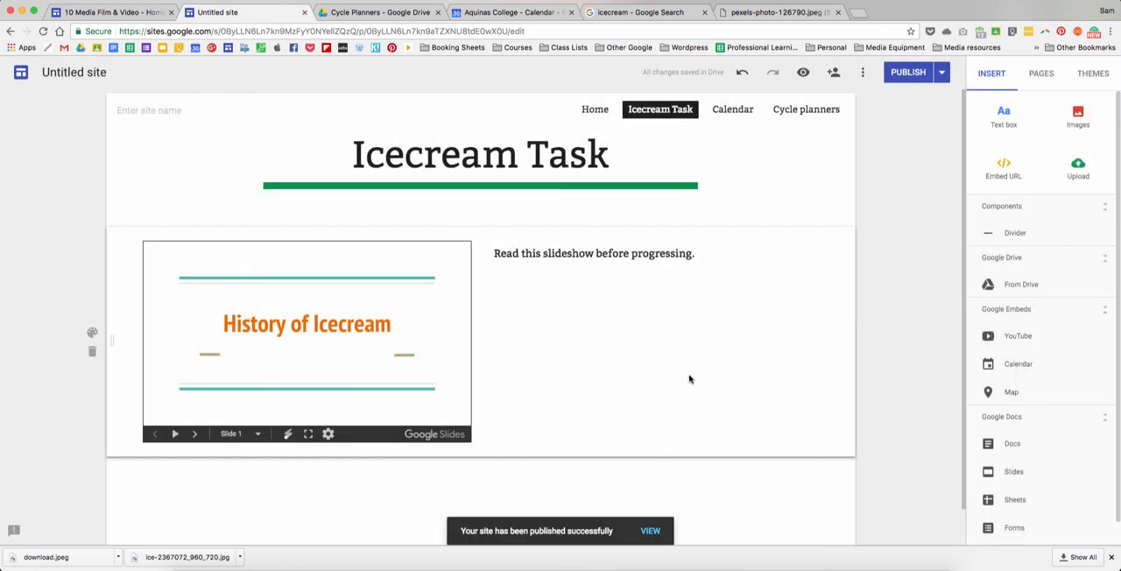
- View the published site, open its Home page, and return to the site editor
{"action": "left_click", "coordinate": [650, 531]}
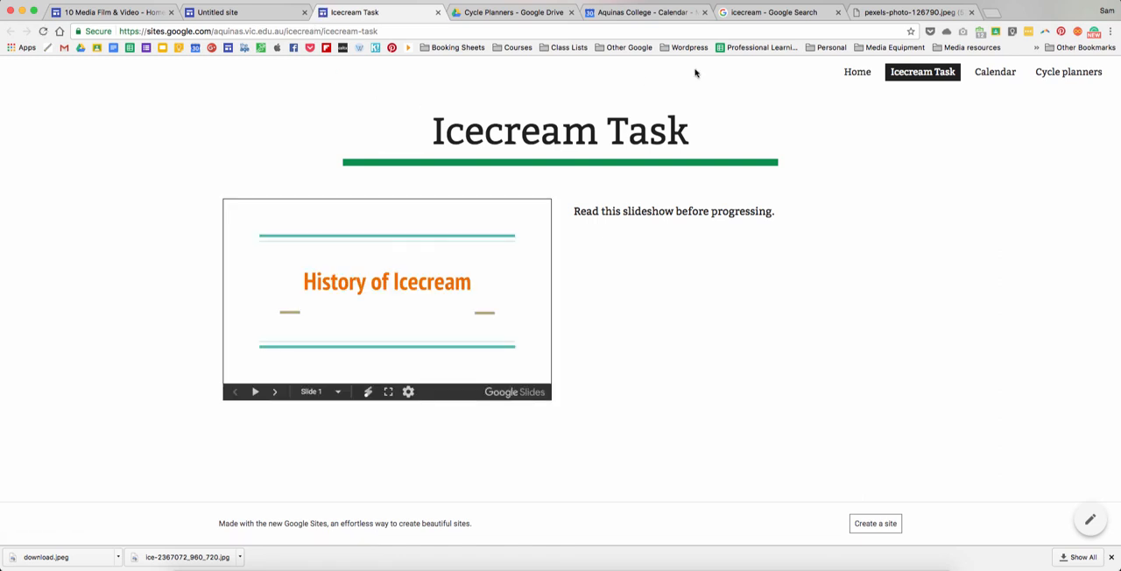
{"action": "left_click", "coordinate": [866, 76]}
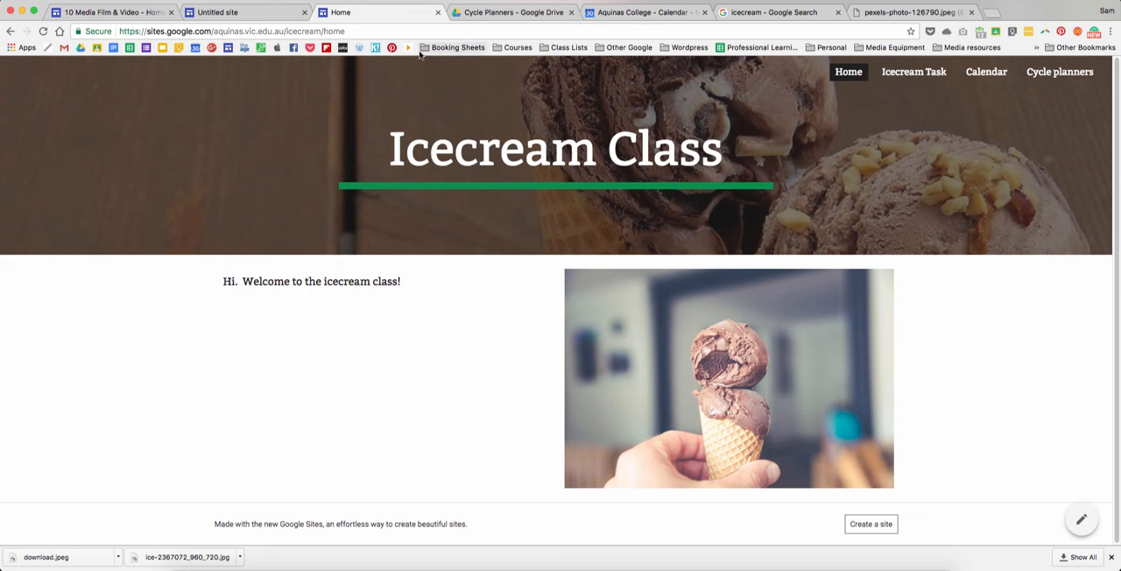
{"action": "left_click", "coordinate": [271, 18]}
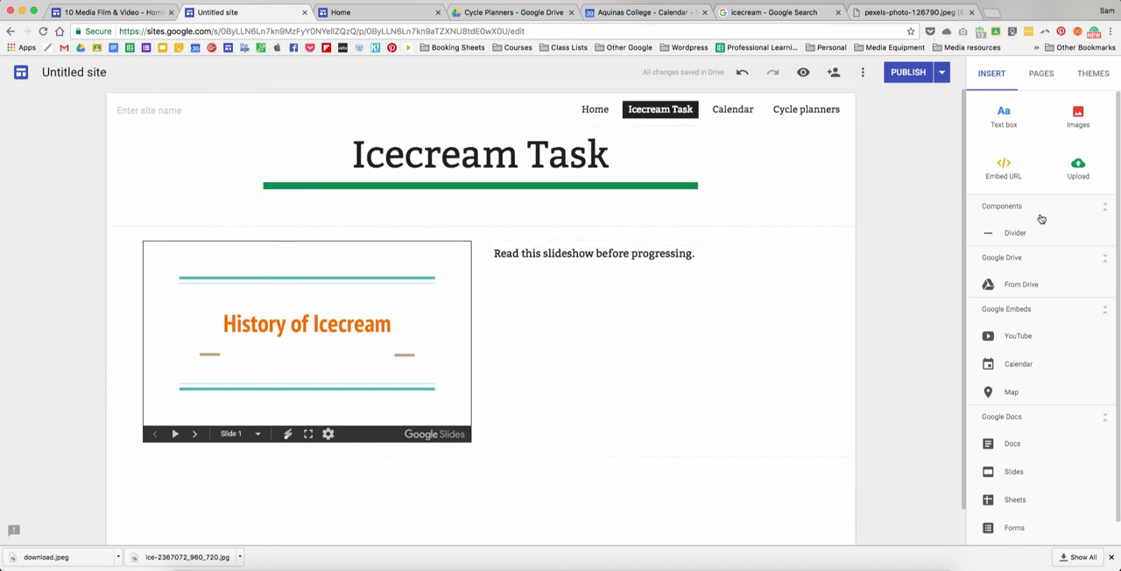
- Add a text box reading "hfjdkslagfjkdsagjkfldhsjkl" below the slideshow on the Icecream Task page
{"action": "left_click", "coordinate": [1004, 116]}
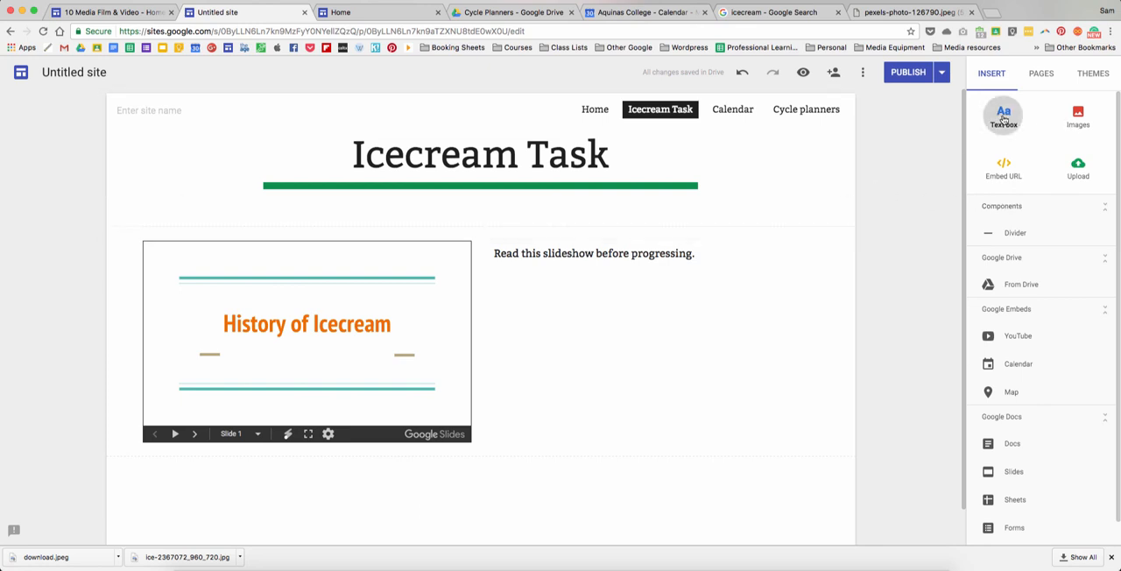
{"action": "type", "text": "hfjdkslagfjkdsagjkfldhsjkl"}
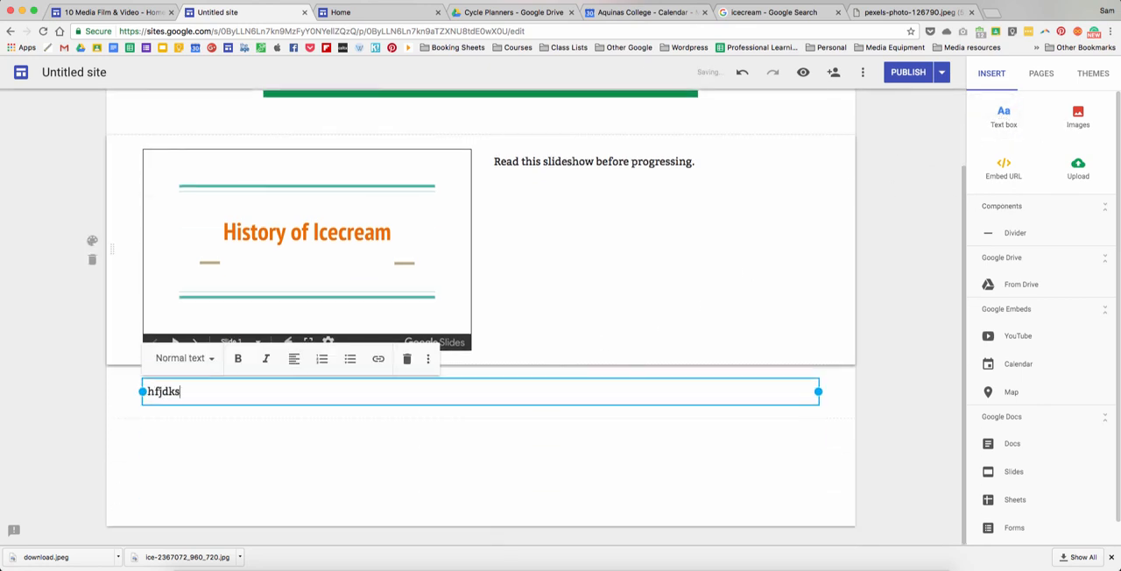
{"action": "left_click", "coordinate": [870, 410]}
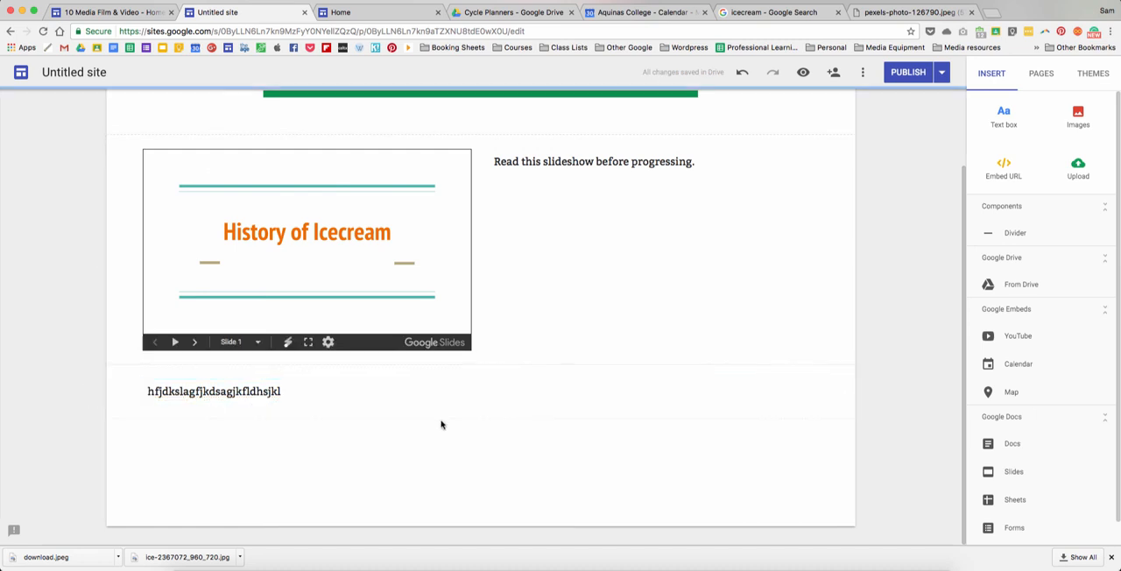